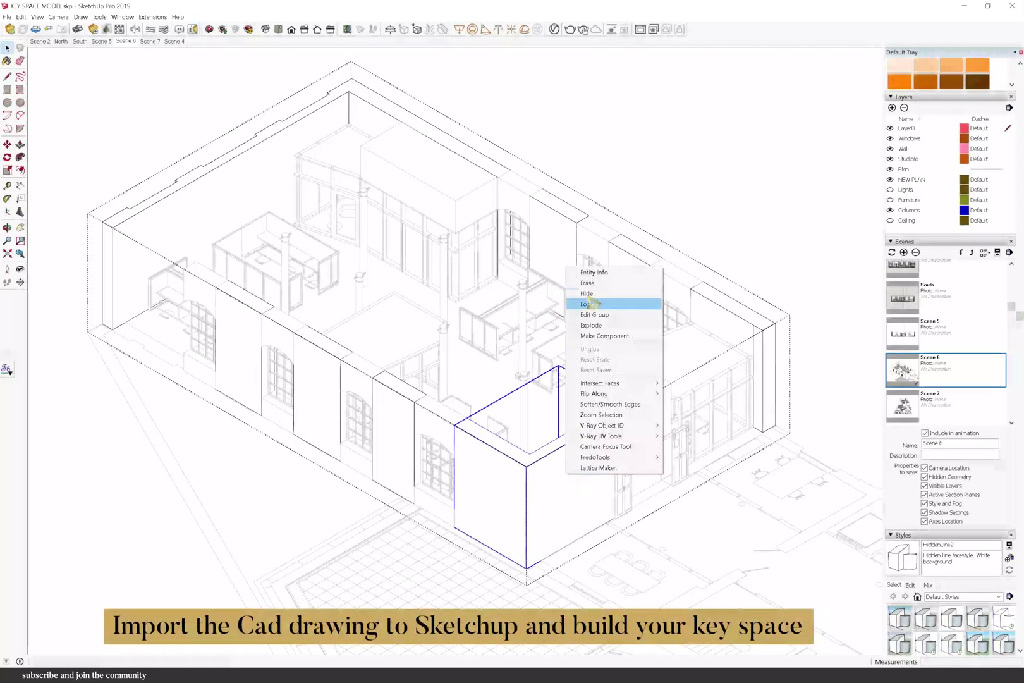
Step: Hide the corner wall and the neighbouring wall and arched-window elements along the building's long front side
{"action": "left_click", "coordinate": [583, 313]}
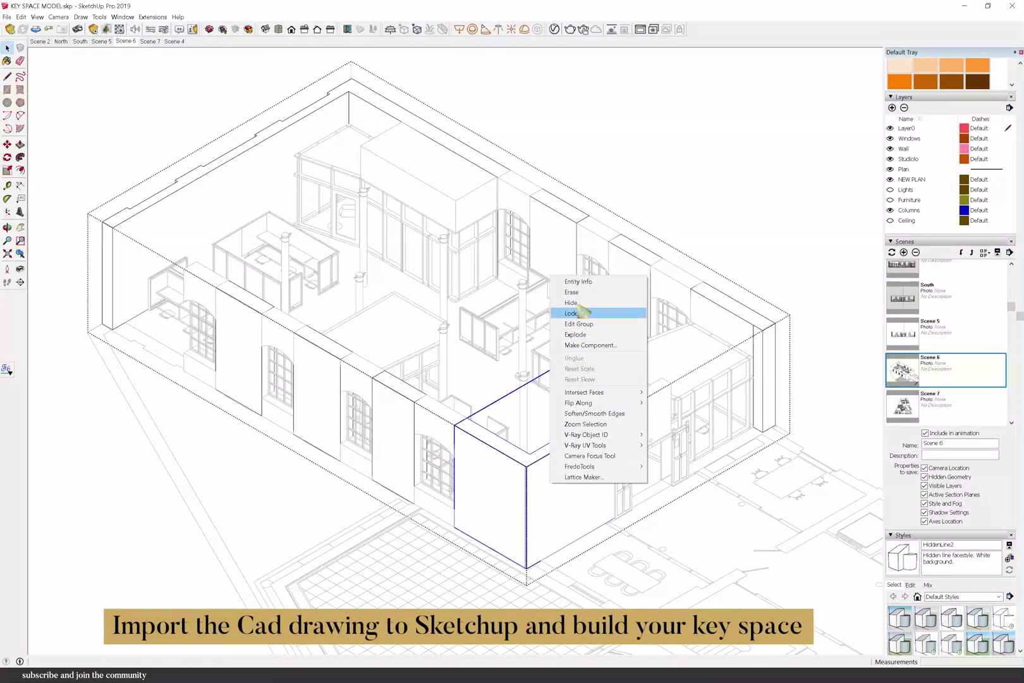
{"action": "left_click", "coordinate": [400, 411]}
{"action": "right_click", "coordinate": [406, 408]}
{"action": "left_click", "coordinate": [436, 424]}
{"action": "right_click", "coordinate": [294, 354]}
{"action": "left_click", "coordinate": [354, 386]}
Step: Open the front row of arched window blocks for editing, down to the end block's nested group
{"action": "right_click", "coordinate": [259, 361]}
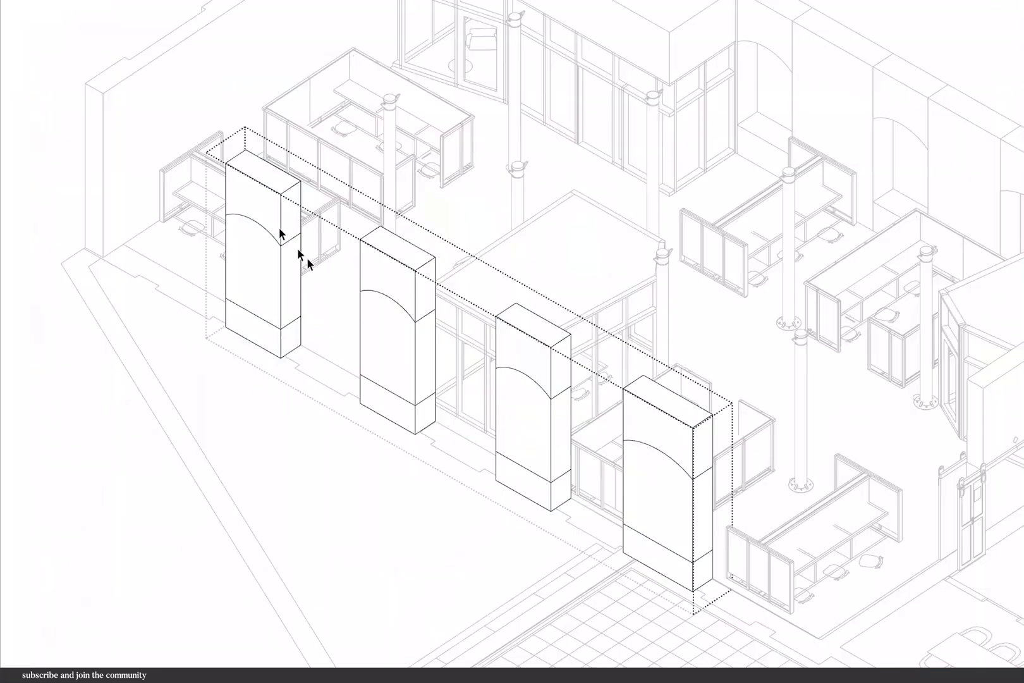
{"action": "left_click", "coordinate": [282, 201]}
{"action": "right_click", "coordinate": [279, 197]}
{"action": "left_click", "coordinate": [318, 263]}
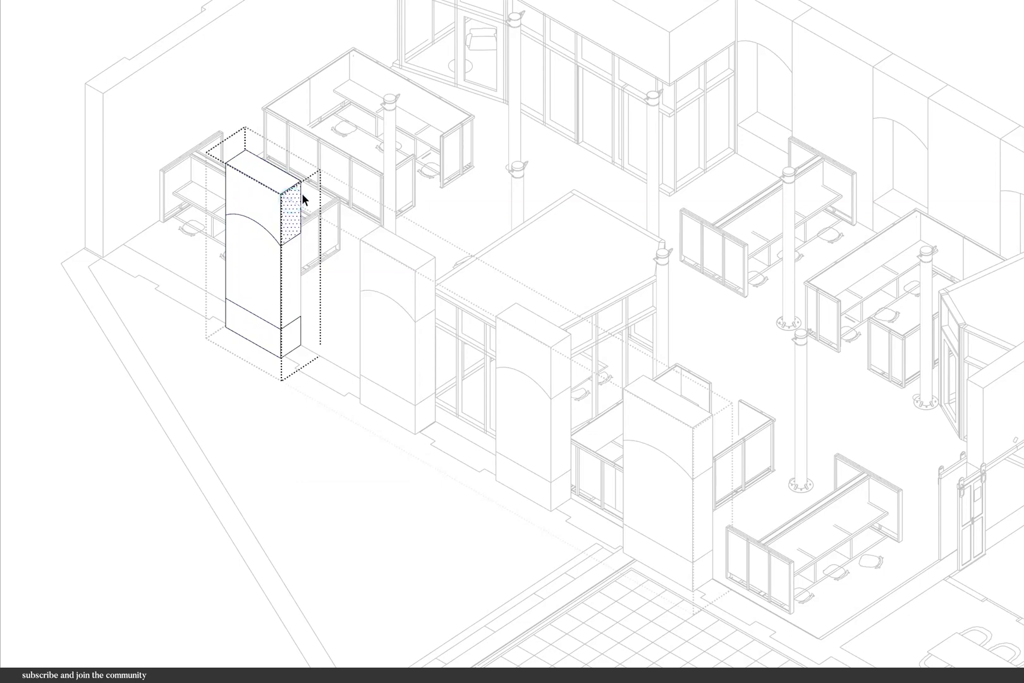
Step: Reduce the end window block to its flat arched front by deleting the upper block, sides, base and curved soffit
{"action": "key", "text": "Delete"}
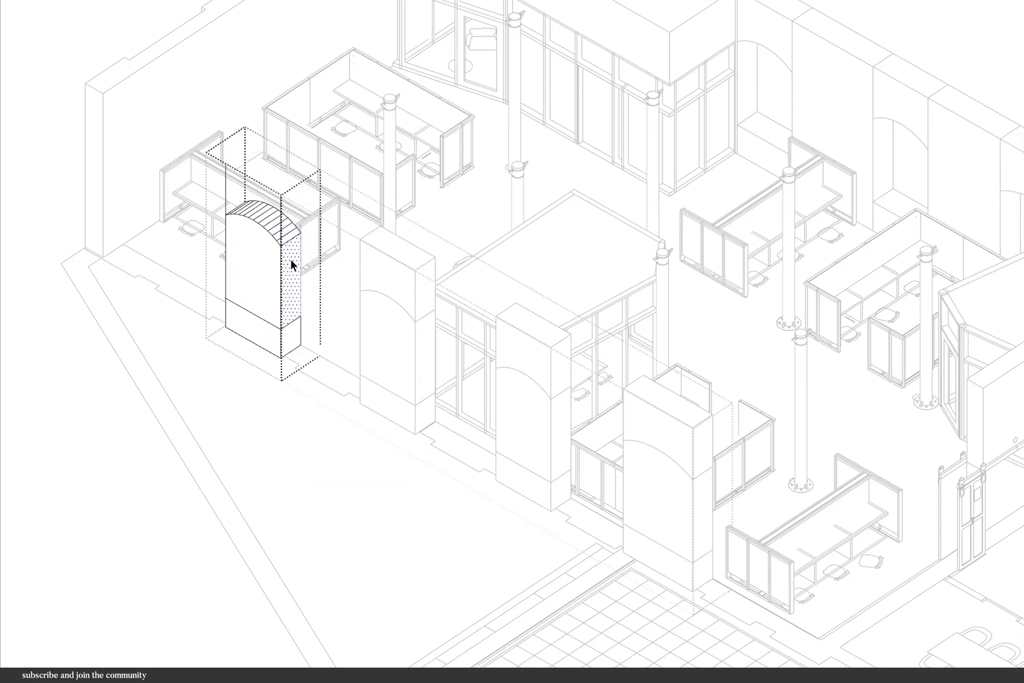
{"action": "left_click", "coordinate": [288, 225]}
{"action": "left_click", "coordinate": [292, 367]}
{"action": "left_click", "coordinate": [240, 343]}
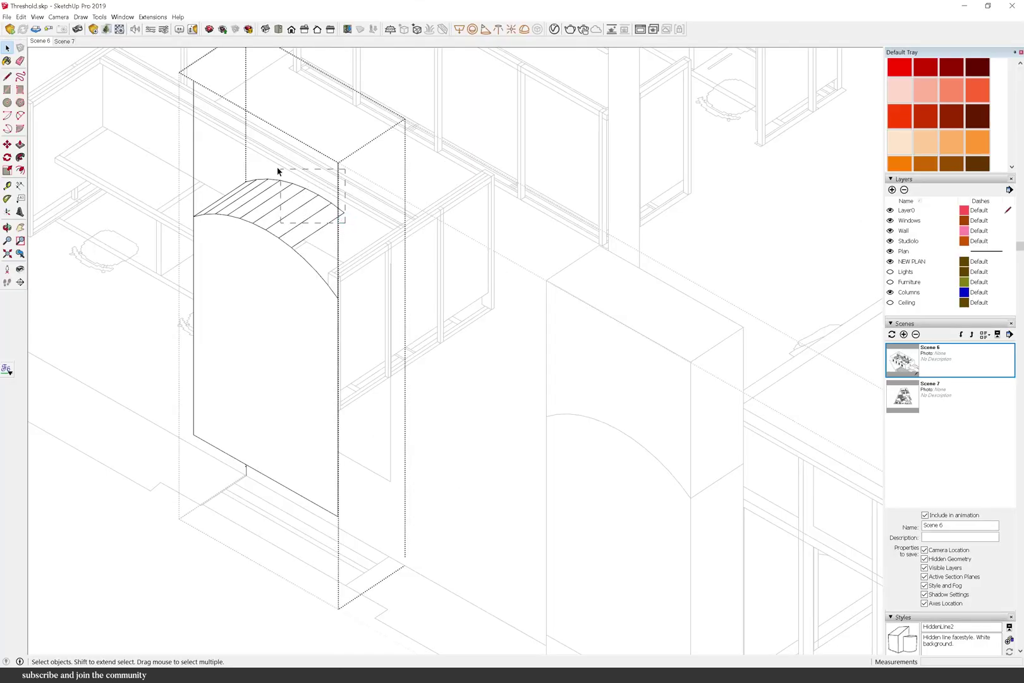
{"action": "left_click_drag", "start_coordinate": [261, 149], "coordinate": [258, 149]}
{"action": "key", "text": "Delete"}
{"action": "key", "text": "Delete"}
Step: Delete the other solid window blocks along the same front wall
{"action": "scroll", "coordinate": [280, 338], "scroll_direction": "down", "scroll_amount": 5}
{"action": "left_click", "coordinate": [279, 371]}
{"action": "key", "text": "Delete"}
{"action": "left_click", "coordinate": [495, 486]}
{"action": "key", "text": "Delete"}
Step: Copy the flat arch panel along the front wall line to the fourth window position, about 3750 mm away
{"action": "scroll", "coordinate": [278, 303], "scroll_direction": "up", "scroll_amount": 5}
{"action": "left_click", "coordinate": [336, 383]}
{"action": "key", "text": "m"}
{"action": "key", "text": "ctrl"}
{"action": "left_click", "coordinate": [336, 387]}
{"action": "key", "text": "shift"}
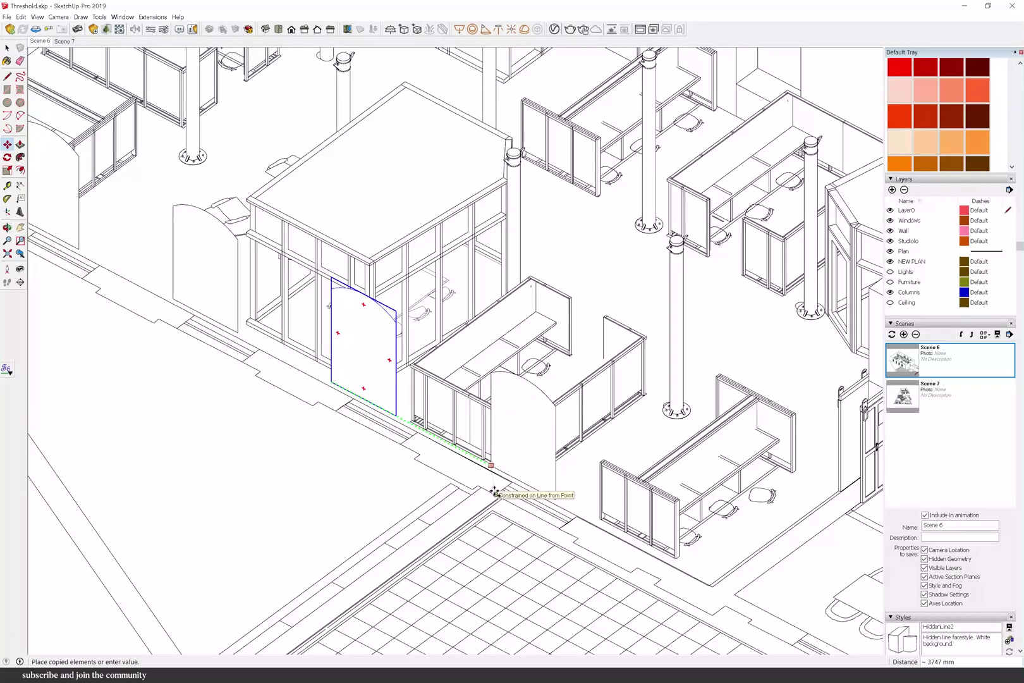
{"action": "left_click", "coordinate": [495, 494]}
{"action": "scroll", "coordinate": [300, 406], "scroll_direction": "down", "scroll_amount": 6}
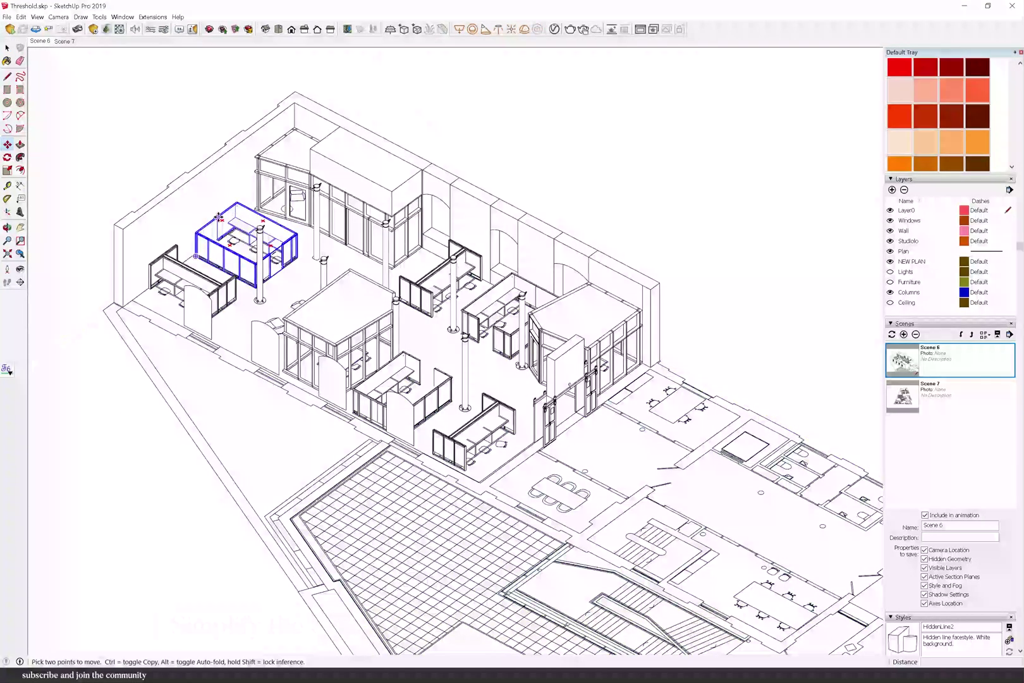
Step: Hide the two 3D workstation clusters closest to the sliding doors along the arched front wall
{"action": "key", "text": "space"}
{"action": "scroll", "coordinate": [373, 460], "scroll_direction": "up", "scroll_amount": 1}
{"action": "right_click", "coordinate": [472, 425]}
{"action": "left_click", "coordinate": [499, 173]}
{"action": "right_click", "coordinate": [434, 388]}
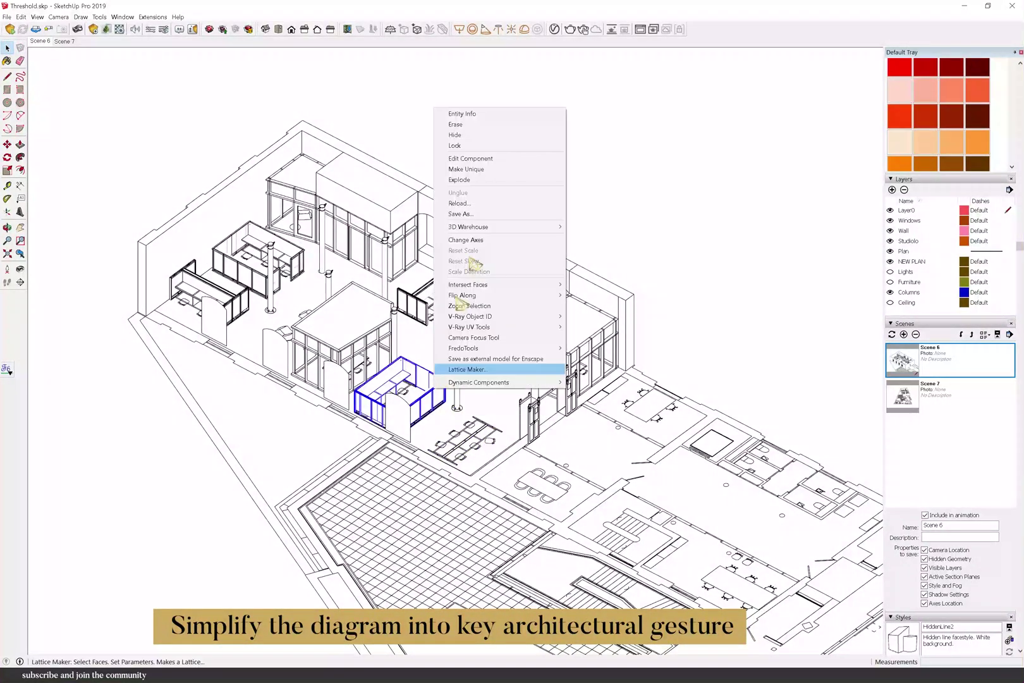
{"action": "left_click", "coordinate": [486, 134]}
Step: Hide the remaining four 3D workstation clusters among the columns
{"action": "right_click", "coordinate": [243, 293]}
{"action": "left_click", "coordinate": [265, 316]}
{"action": "right_click", "coordinate": [256, 268]}
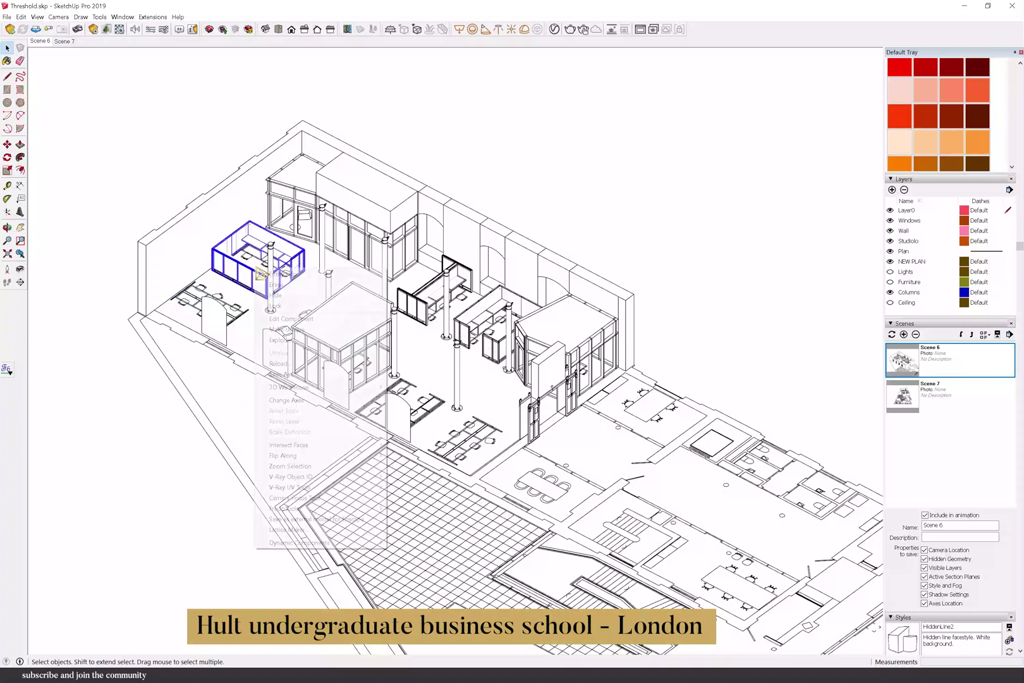
{"action": "left_click", "coordinate": [275, 294]}
{"action": "right_click", "coordinate": [432, 316]}
{"action": "left_click", "coordinate": [490, 342]}
{"action": "right_click", "coordinate": [473, 335]}
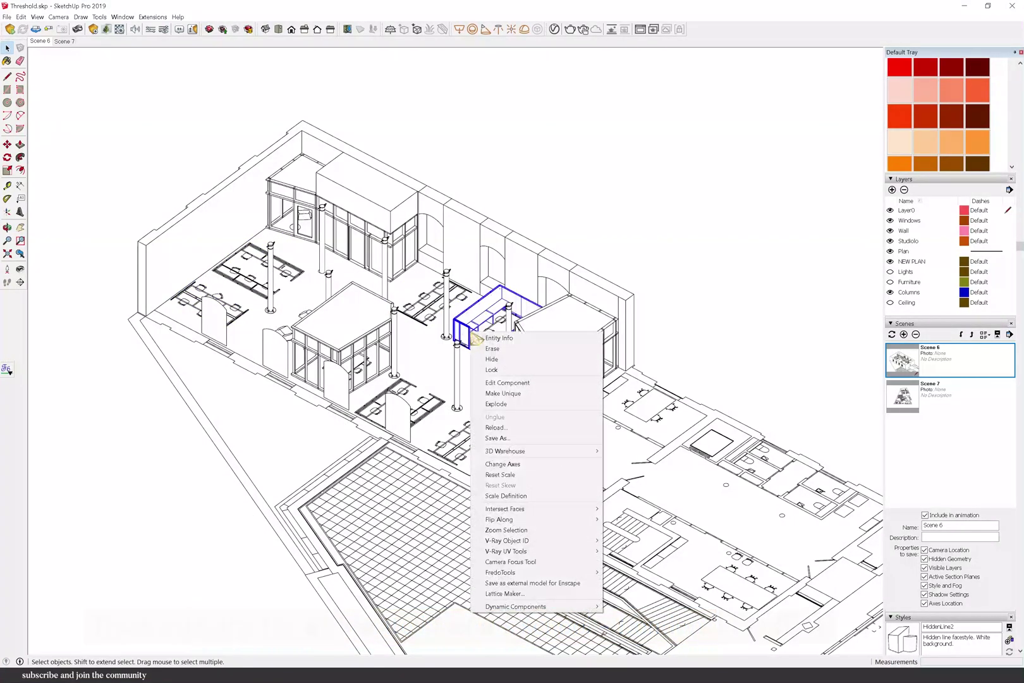
{"action": "left_click", "coordinate": [492, 358]}
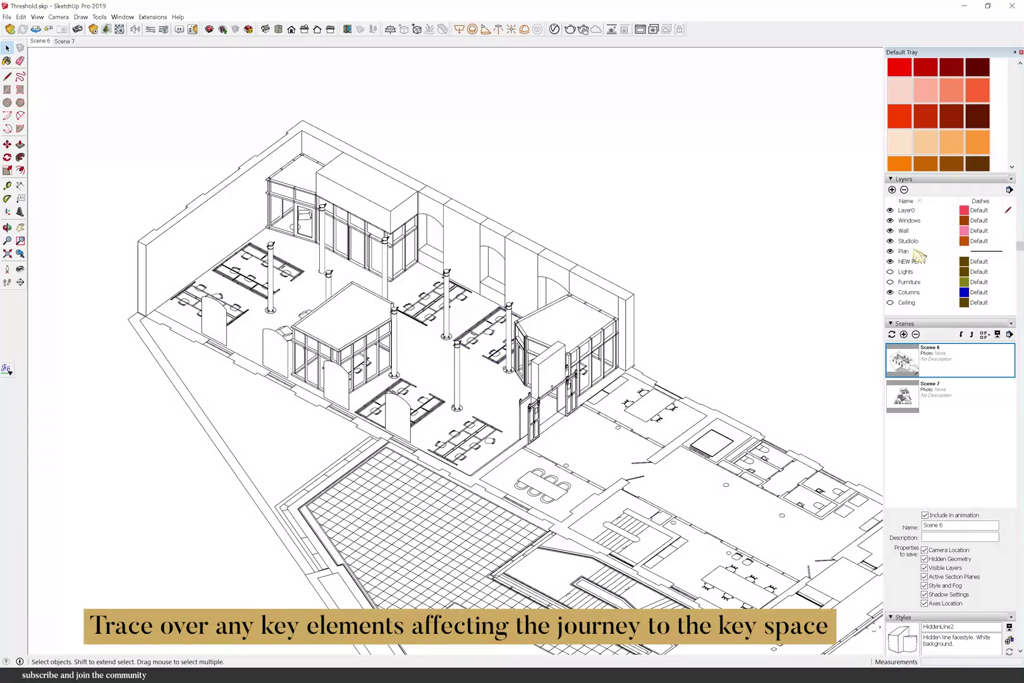
Step: Hide the Plan layer, make NEW PLAN the current layer and trace the outer edge of the arched front wall
{"action": "left_click", "coordinate": [891, 252]}
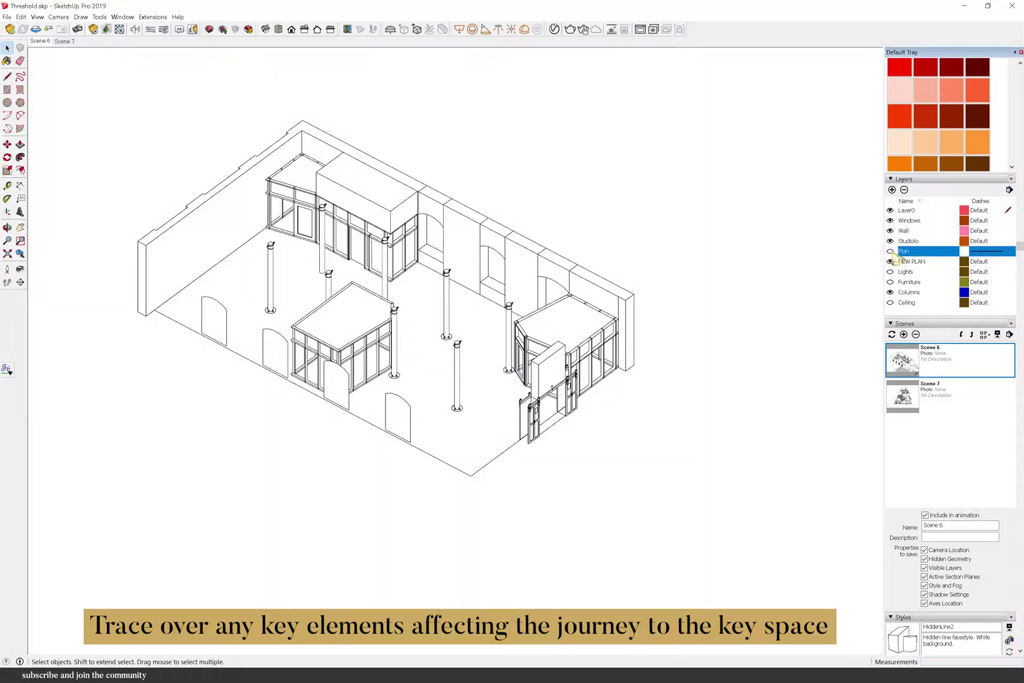
{"action": "left_click", "coordinate": [910, 261]}
{"action": "key", "text": "l"}
{"action": "left_click", "coordinate": [145, 314]}
{"action": "left_click", "coordinate": [471, 475]}
Step: Draw the end wall's outer edge from the sliding-door opening to the front wall line and trim the overhang
{"action": "scroll", "coordinate": [481, 485], "scroll_direction": "up", "scroll_amount": 5}
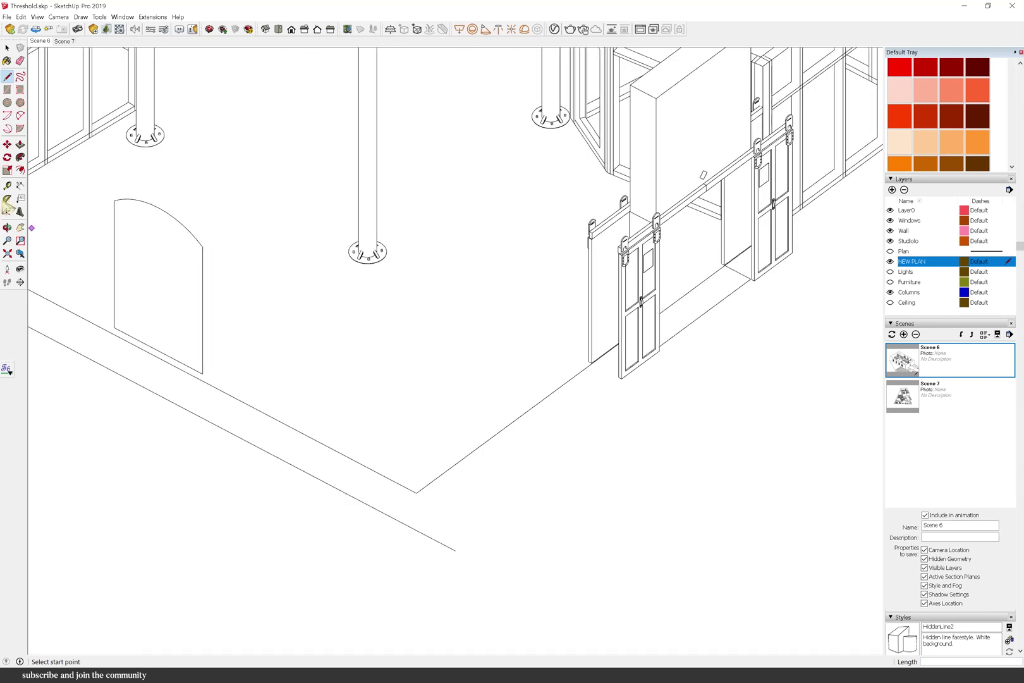
{"action": "middle_click_drag", "start_coordinate": [487, 379], "coordinate": [701, 293]}
{"action": "scroll", "coordinate": [702, 293], "scroll_direction": "up", "scroll_amount": 3}
{"action": "middle_click_drag", "start_coordinate": [702, 342], "coordinate": [759, 389]}
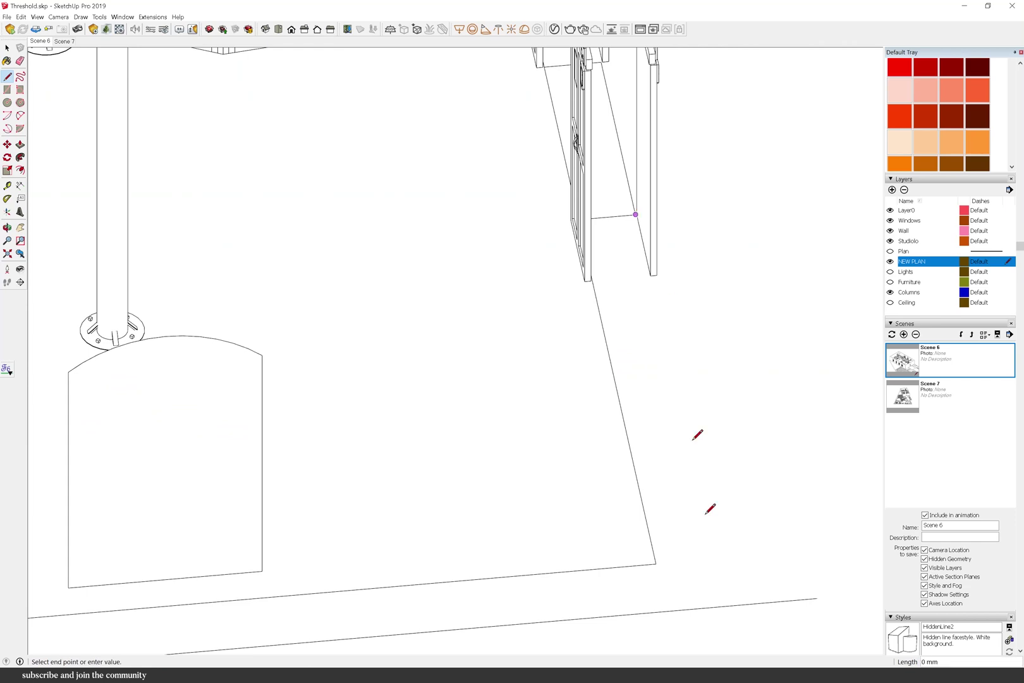
{"action": "left_click", "coordinate": [723, 605]}
{"action": "left_click", "coordinate": [20, 62]}
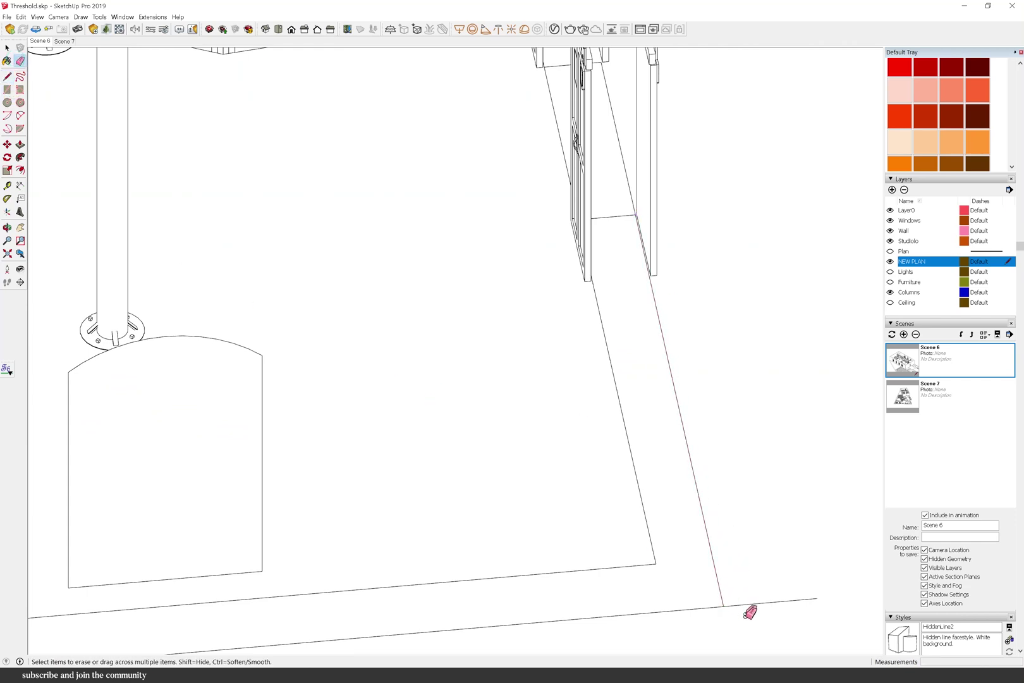
Step: Begin tracing the end wall's floor line from the base of the far corner wall
{"action": "middle_click_drag", "start_coordinate": [189, 443], "coordinate": [254, 386]}
{"action": "key", "text": "l"}
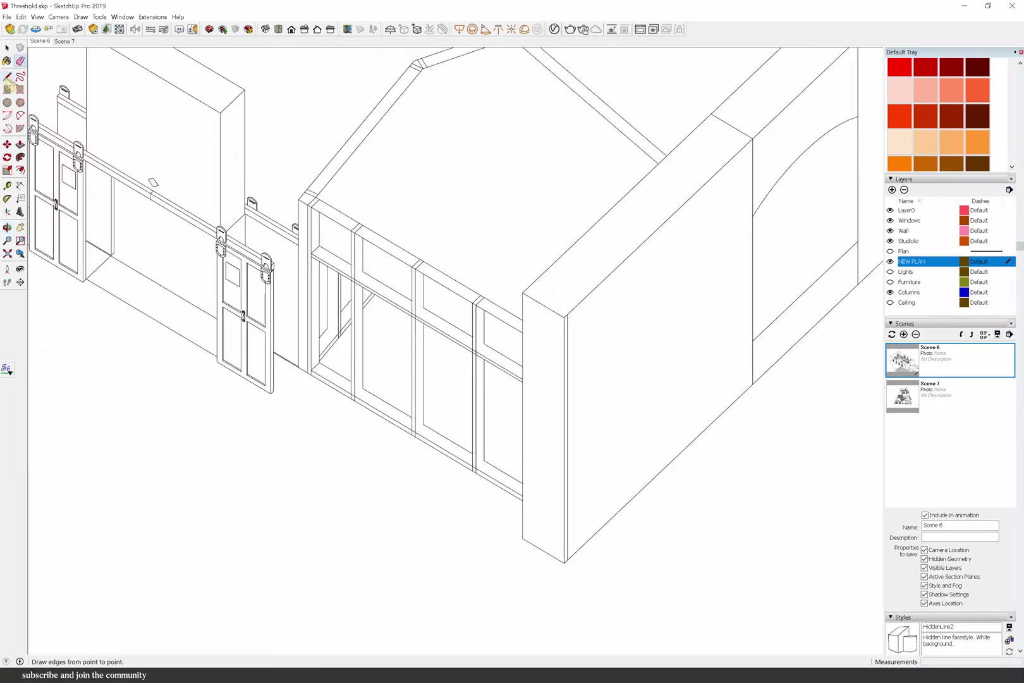
{"action": "left_click", "coordinate": [529, 537]}
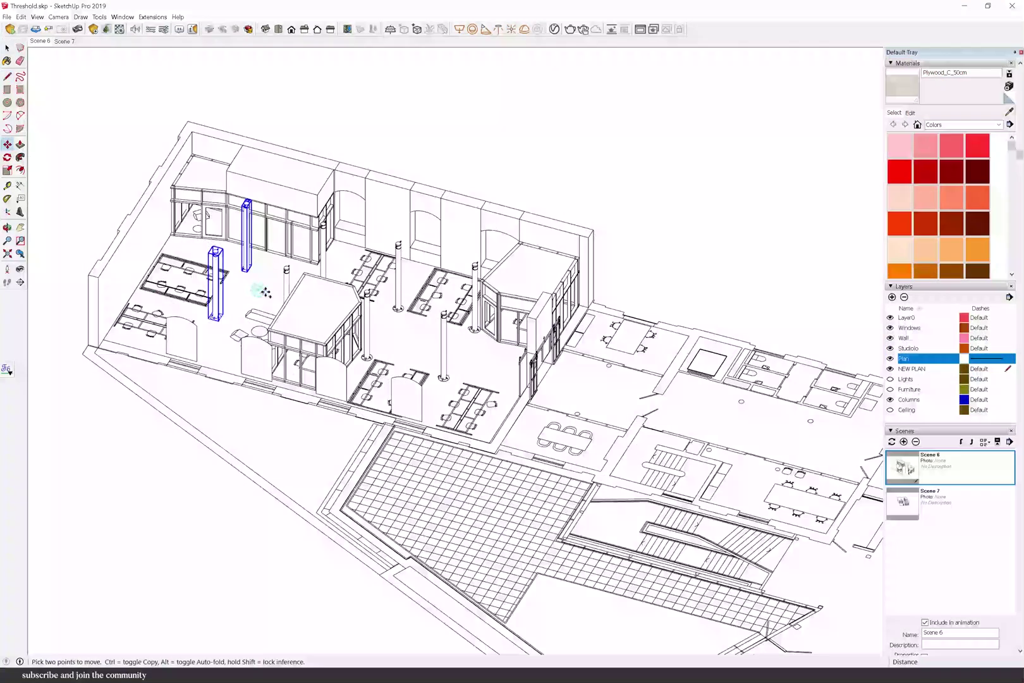
Step: Copy the two selected columns 18037 mm along the green axis into the area beyond the sliding doors
{"action": "key", "text": "ctrl"}
{"action": "left_click", "coordinate": [258, 290]}
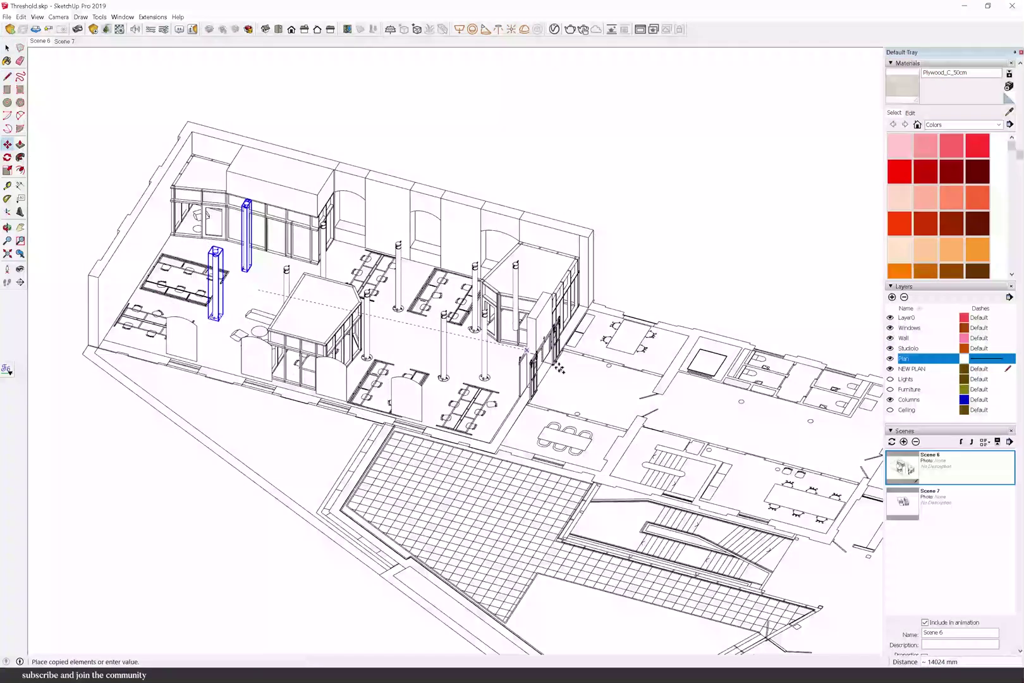
{"action": "scroll", "coordinate": [611, 391], "scroll_direction": "up", "scroll_amount": 5}
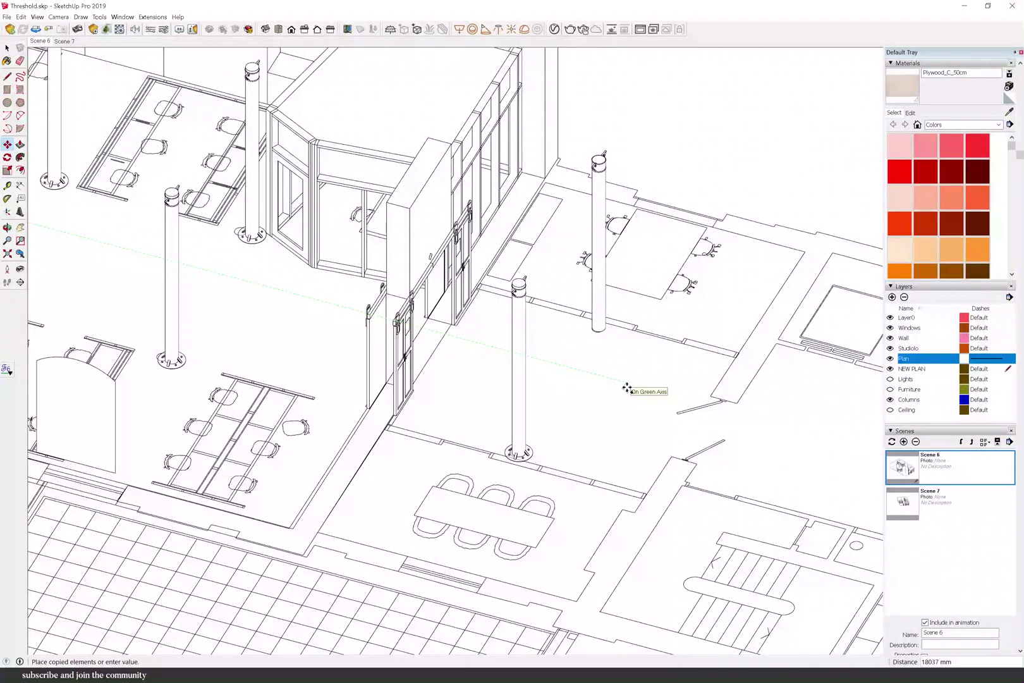
{"action": "left_click", "coordinate": [626, 387]}
{"action": "scroll", "coordinate": [670, 322], "scroll_direction": "up", "scroll_amount": 2}
Step: Simplify the copied column component by deleting its base plate details and bottom ring, and close the component
{"action": "left_click", "coordinate": [7, 48]}
{"action": "right_click", "coordinate": [484, 449]}
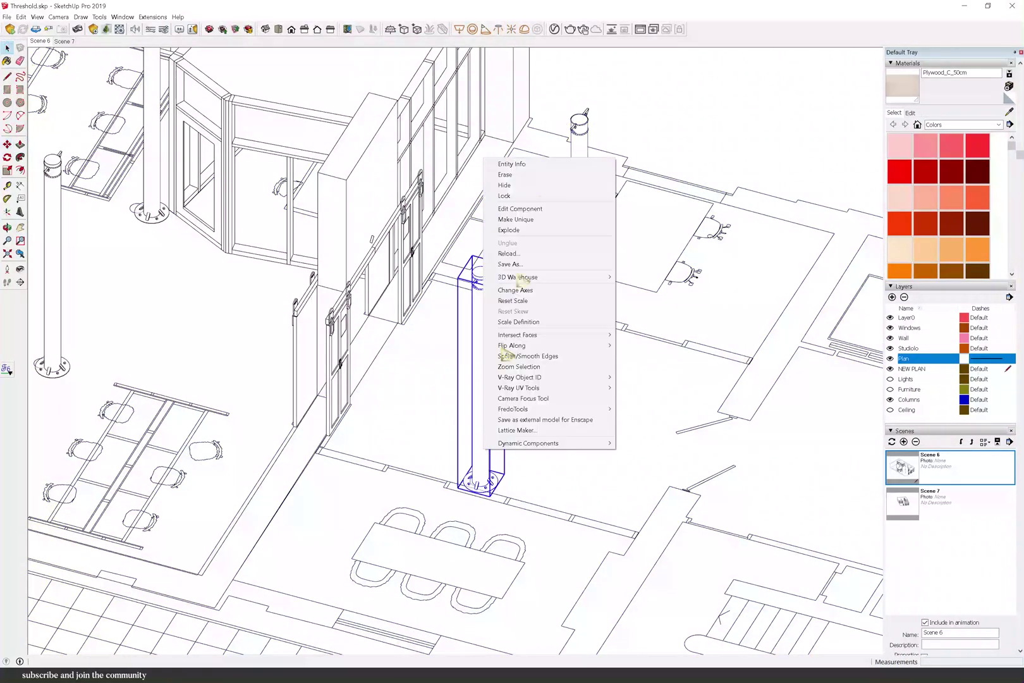
{"action": "left_click", "coordinate": [519, 208]}
{"action": "scroll", "coordinate": [470, 443], "scroll_direction": "up", "scroll_amount": 6}
{"action": "left_click", "coordinate": [474, 488]}
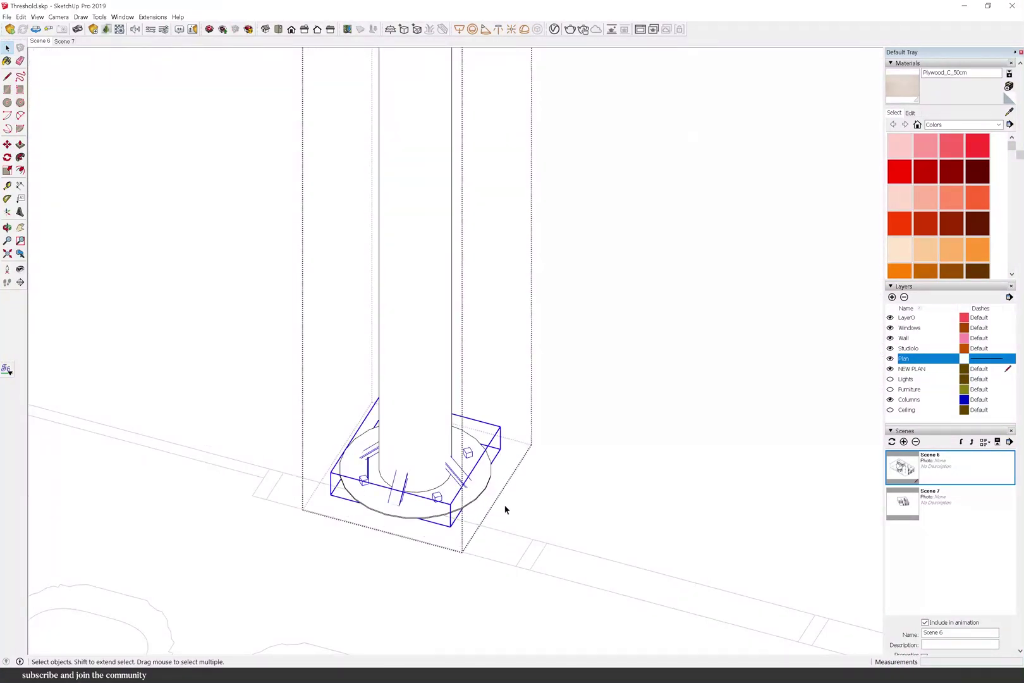
{"action": "key", "text": "Delete"}
{"action": "left_click", "coordinate": [479, 487]}
{"action": "key", "text": "Delete"}
{"action": "right_click", "coordinate": [578, 469]}
{"action": "left_click", "coordinate": [597, 480]}
Step: Trace the plan's wall outlines beyond the sliding doors, starting from the building's far wall corner
{"action": "scroll", "coordinate": [368, 455], "scroll_direction": "down", "scroll_amount": 3}
{"action": "scroll", "coordinate": [368, 456], "scroll_direction": "down", "scroll_amount": 6}
{"action": "scroll", "coordinate": [530, 433], "scroll_direction": "up", "scroll_amount": 2}
{"action": "key", "text": "l"}
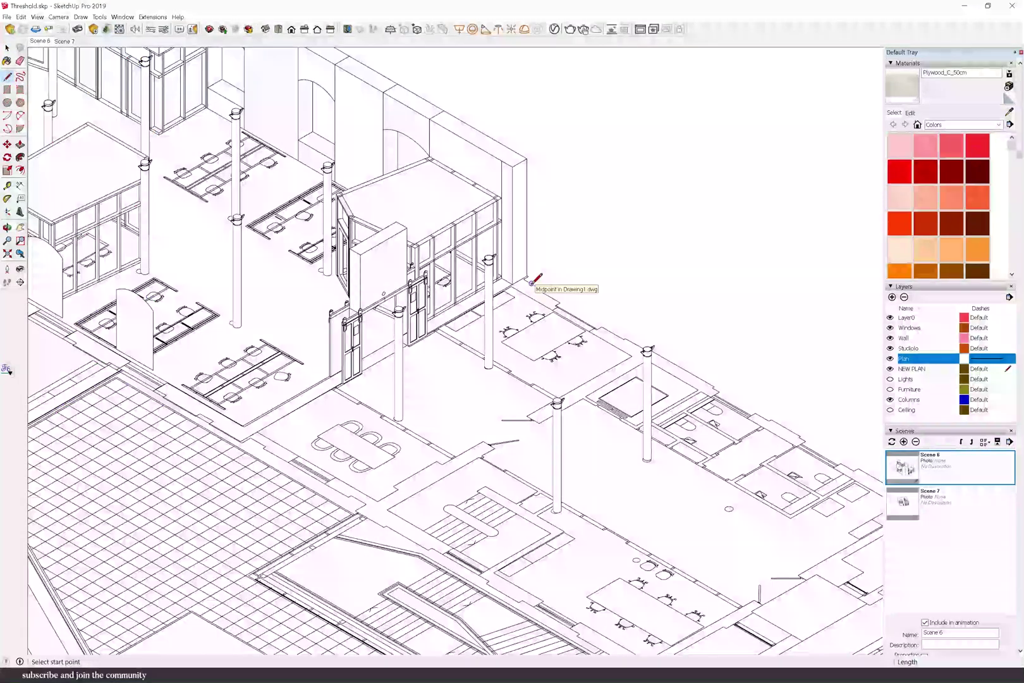
{"action": "scroll", "coordinate": [402, 335], "scroll_direction": "up", "scroll_amount": 5}
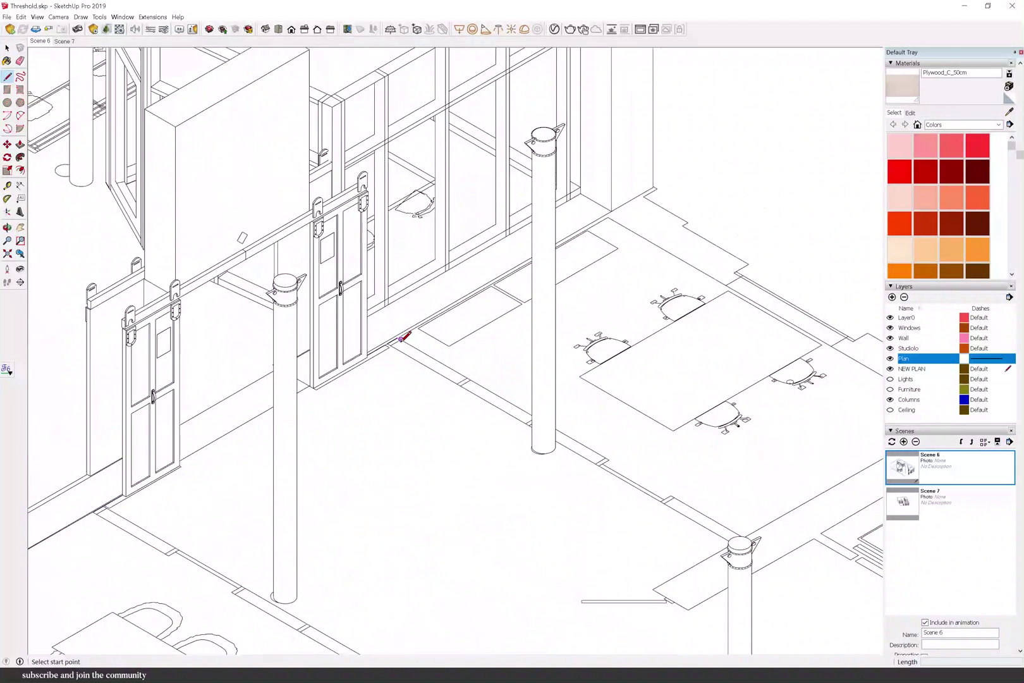
{"action": "scroll", "coordinate": [598, 222], "scroll_direction": "down", "scroll_amount": 2}
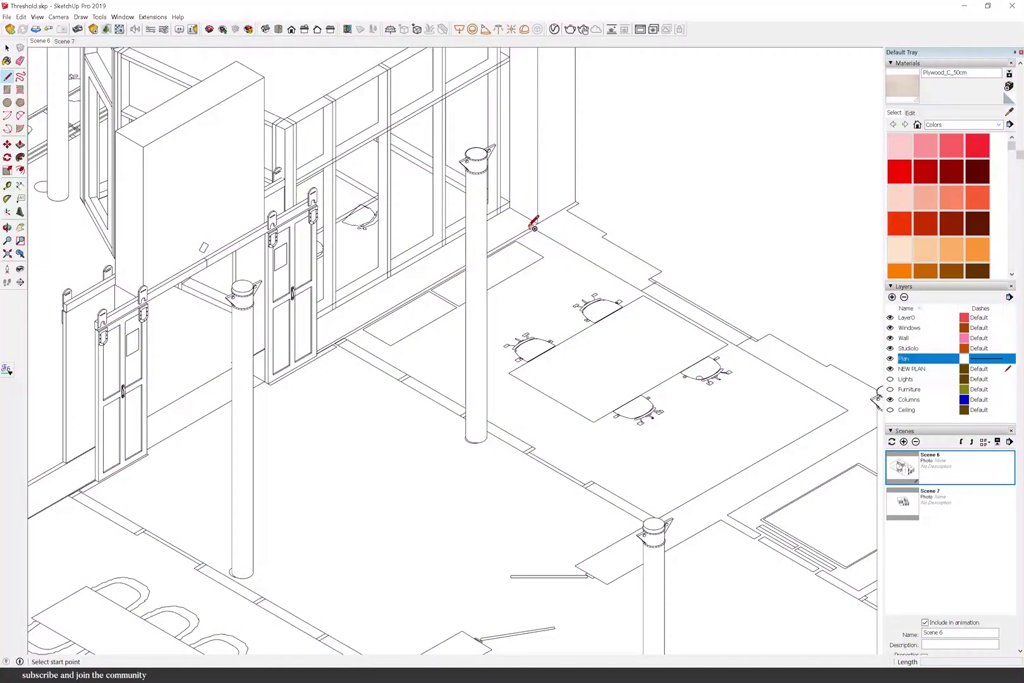
{"action": "scroll", "coordinate": [536, 223], "scroll_direction": "up", "scroll_amount": 3}
{"action": "left_click", "coordinate": [536, 225]}
{"action": "scroll", "coordinate": [543, 228], "scroll_direction": "down", "scroll_amount": 5}
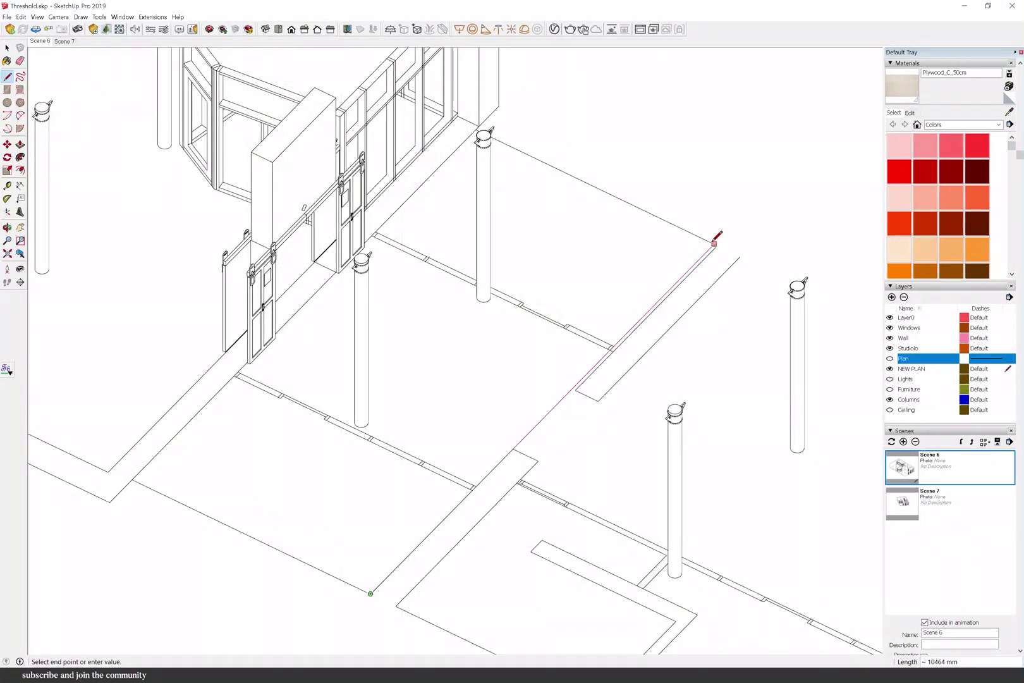
{"action": "left_click", "coordinate": [716, 246]}
{"action": "key", "text": "ctrl+z"}
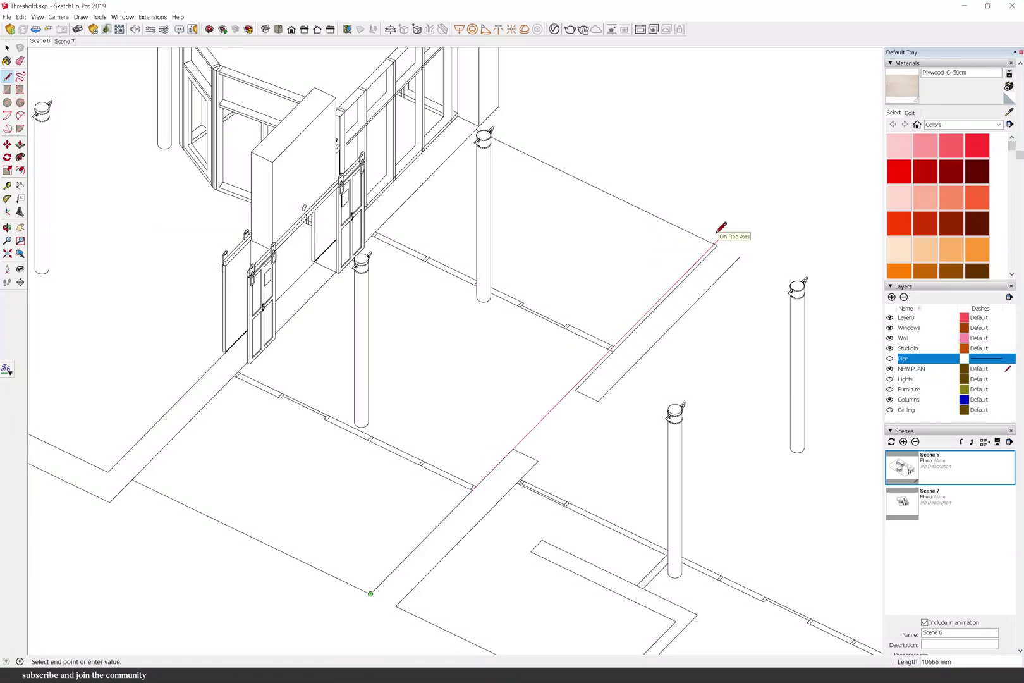
{"action": "key", "text": "Escape"}
Step: Draw the cross wall's outer line about 7090 mm along the red axis and erase the old end cap
{"action": "scroll", "coordinate": [692, 322], "scroll_direction": "up", "scroll_amount": 4}
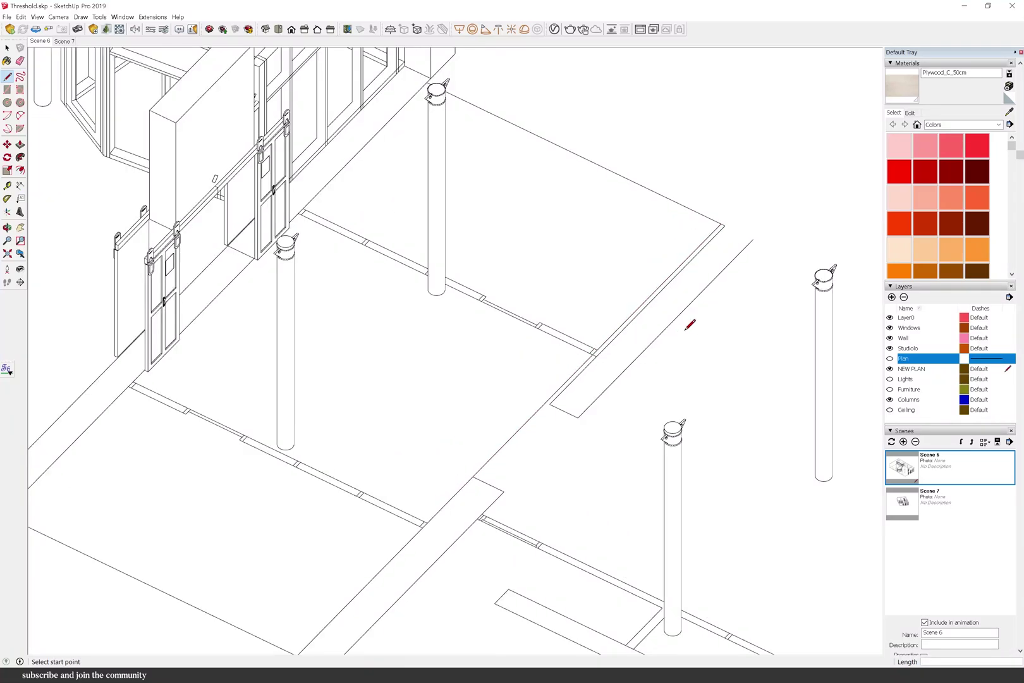
{"action": "middle_click_drag", "start_coordinate": [436, 567], "coordinate": [436, 528]}
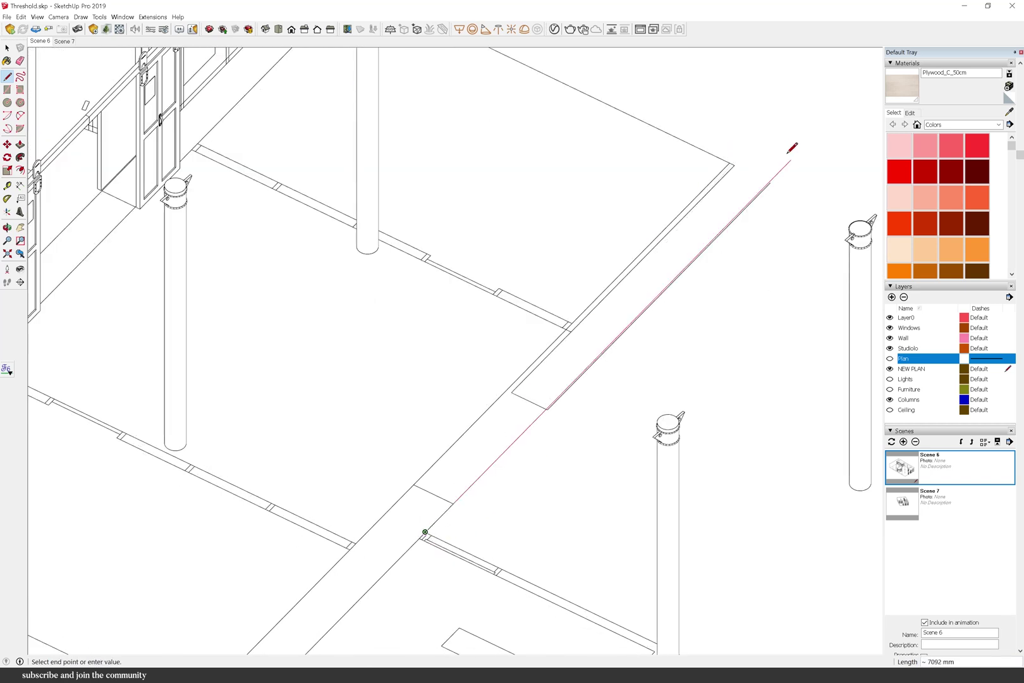
{"action": "key", "text": "e"}
{"action": "scroll", "coordinate": [563, 394], "scroll_direction": "up", "scroll_amount": 4}
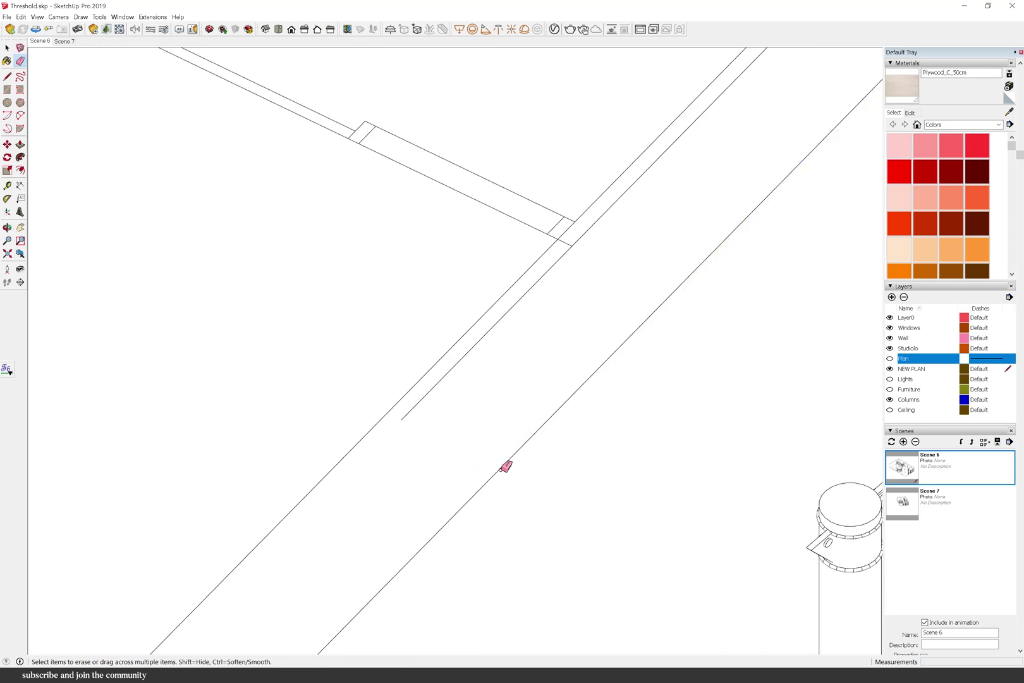
Step: Draw a line about 548 mm long across the wall thickness at the inner wall line's end
{"action": "scroll", "coordinate": [252, 388], "scroll_direction": "down", "scroll_amount": 4}
{"action": "key", "text": "l"}
{"action": "scroll", "coordinate": [392, 389], "scroll_direction": "up", "scroll_amount": 2}
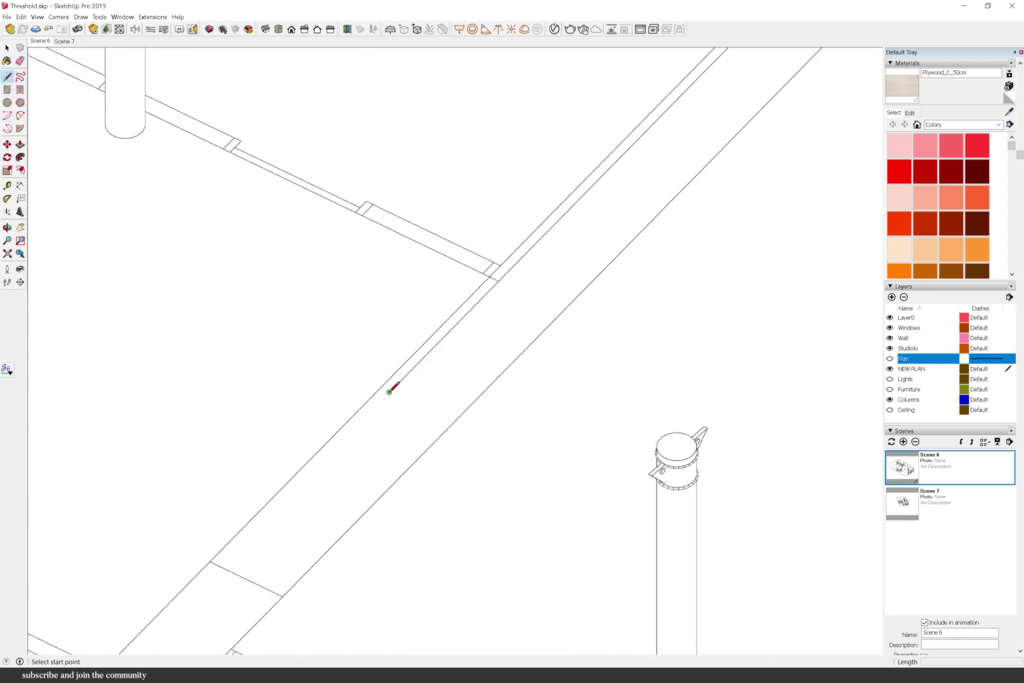
{"action": "scroll", "coordinate": [380, 387], "scroll_direction": "up", "scroll_amount": 2}
{"action": "left_click", "coordinate": [380, 387]}
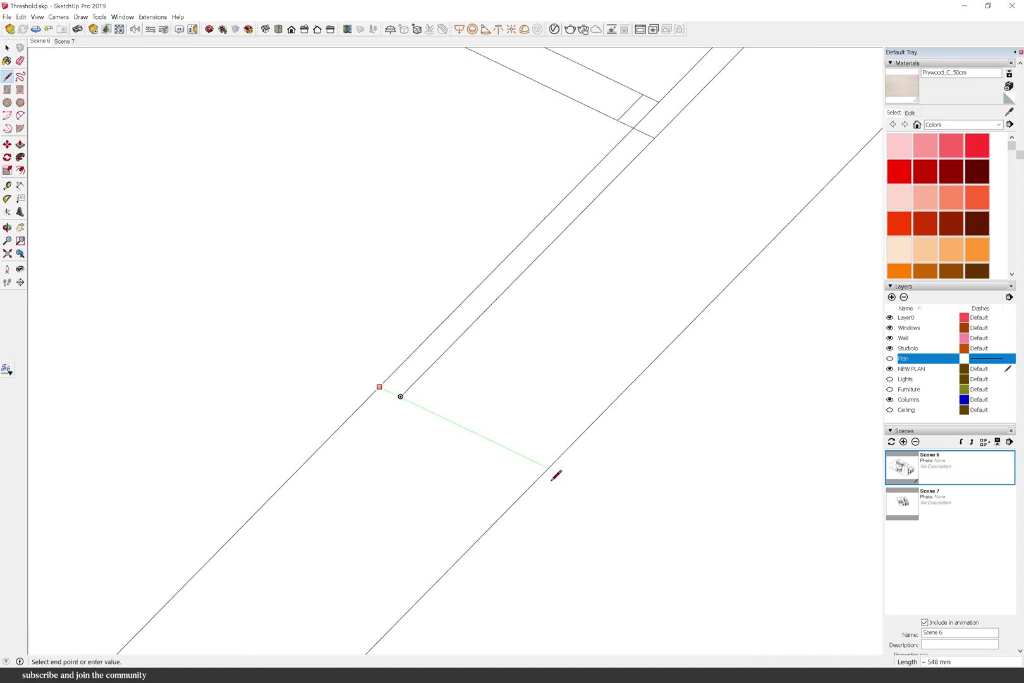
{"action": "left_click", "coordinate": [548, 467]}
{"action": "scroll", "coordinate": [416, 388], "scroll_direction": "down", "scroll_amount": 3}
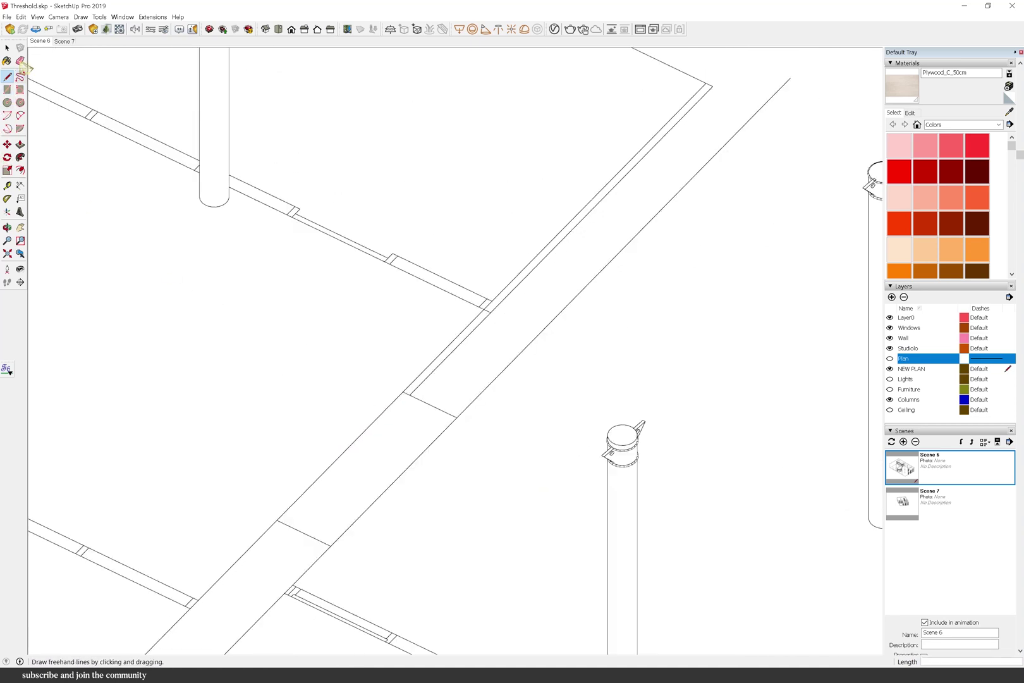
Step: Erase the wall lines spanning the door opening and the redundant inner line along the cross wall
{"action": "left_click", "coordinate": [20, 62]}
{"action": "left_click_drag", "start_coordinate": [379, 464], "coordinate": [432, 504]}
{"action": "left_click", "coordinate": [383, 414]}
{"action": "left_click", "coordinate": [495, 306]}
Step: Close the wall's far end with a line about 528 mm long along the green axis and erase the overhanging outer line
{"action": "scroll", "coordinate": [375, 475], "scroll_direction": "down", "scroll_amount": 3}
{"action": "scroll", "coordinate": [556, 250], "scroll_direction": "up", "scroll_amount": 5}
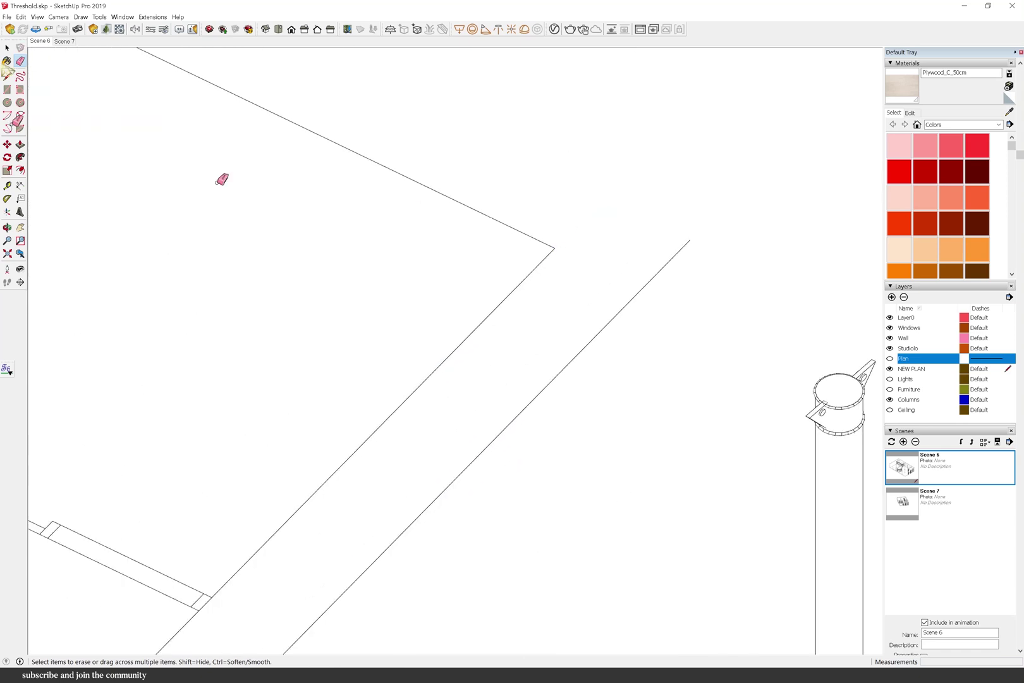
{"action": "key", "text": "l"}
{"action": "left_click", "coordinate": [554, 248]}
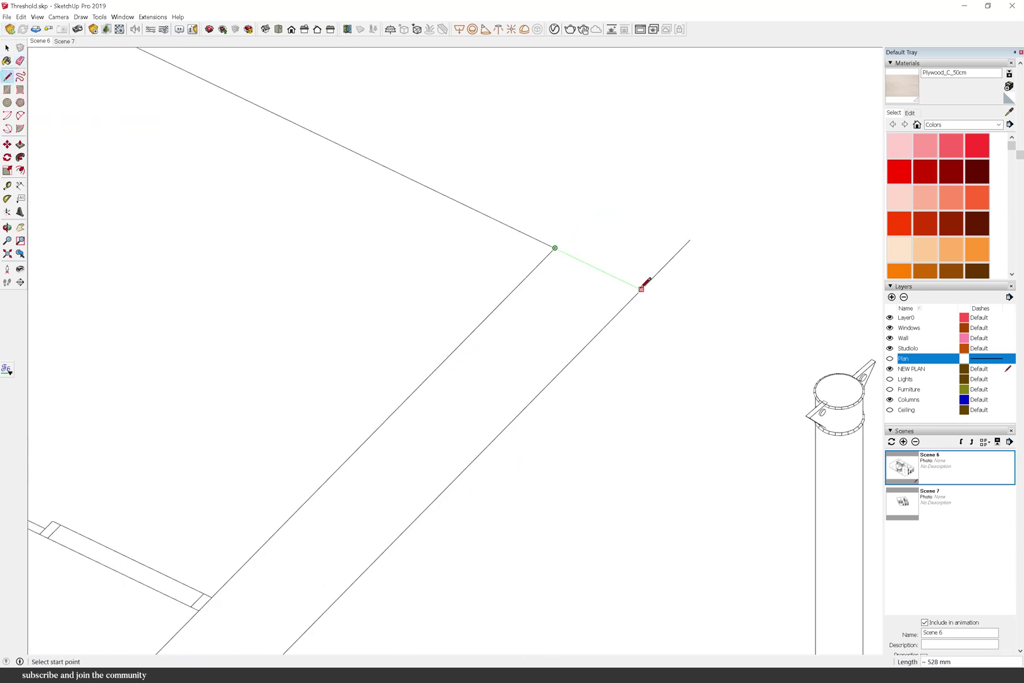
{"action": "left_click", "coordinate": [20, 61]}
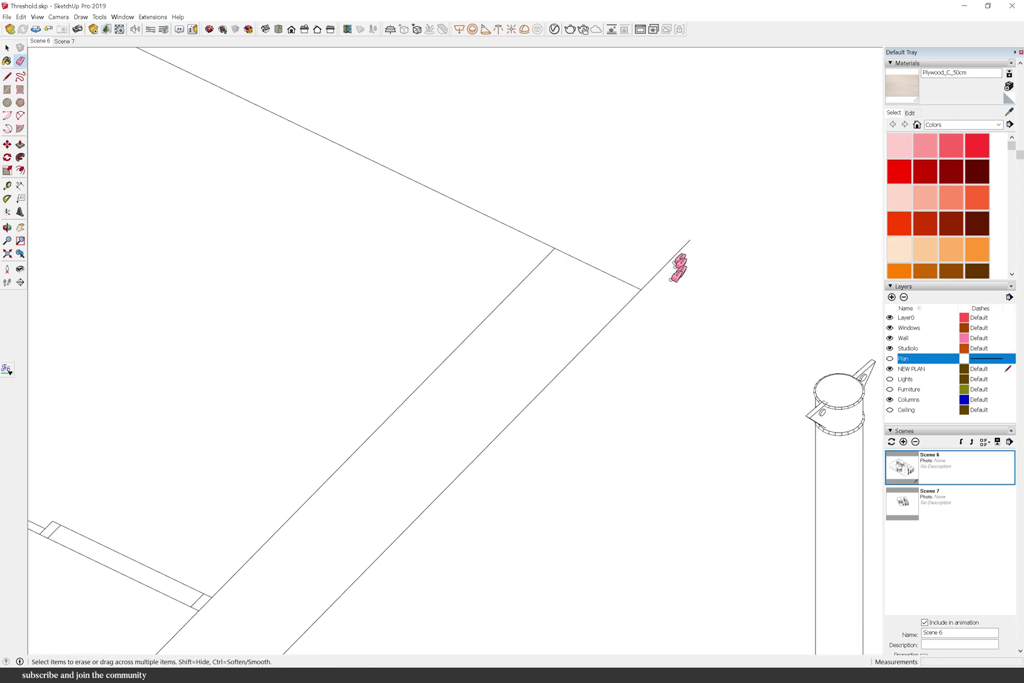
{"action": "scroll", "coordinate": [619, 176], "scroll_direction": "down", "scroll_amount": 5}
{"action": "scroll", "coordinate": [248, 296], "scroll_direction": "down", "scroll_amount": 2}
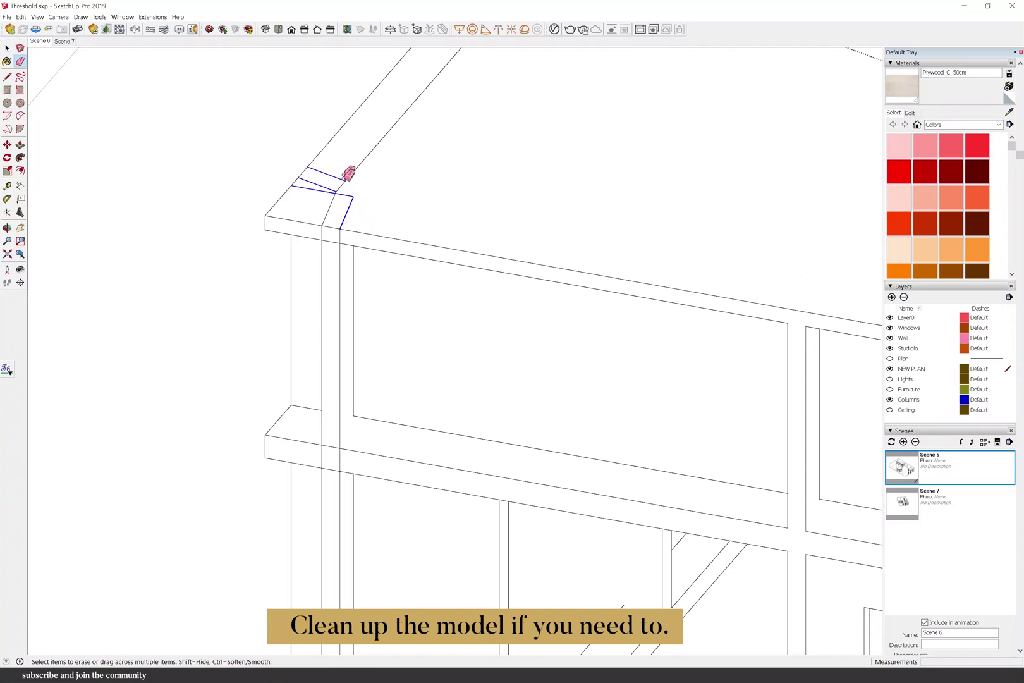
Step: Erase the redundant framing lines across the flat roof's front corner and along its rear edges
{"action": "left_click", "coordinate": [349, 177]}
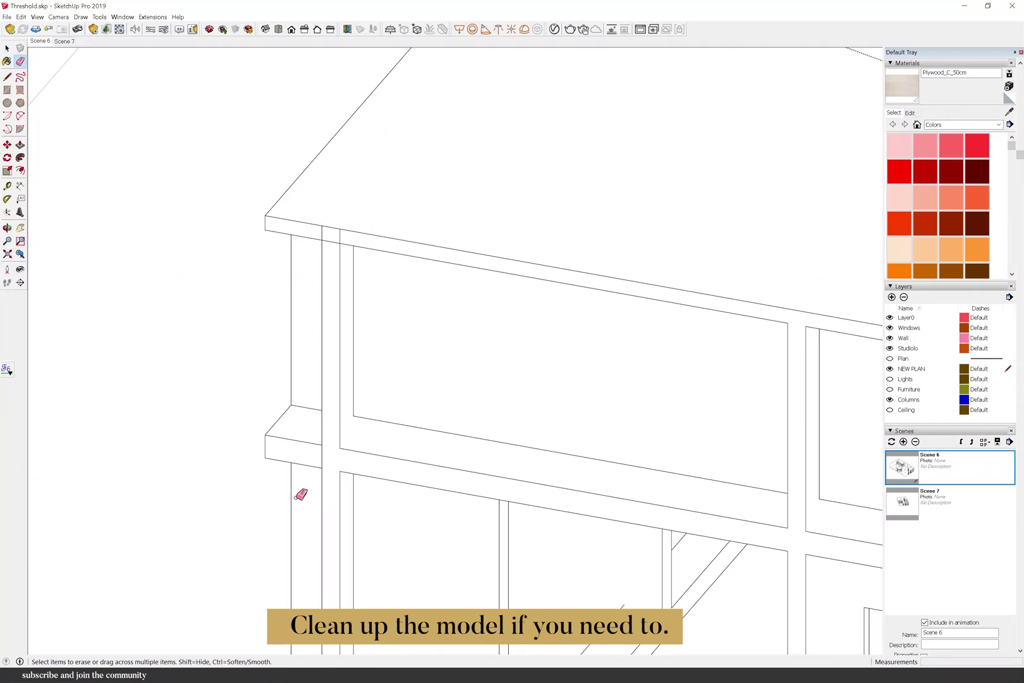
{"action": "scroll", "coordinate": [352, 463], "scroll_direction": "down", "scroll_amount": 2}
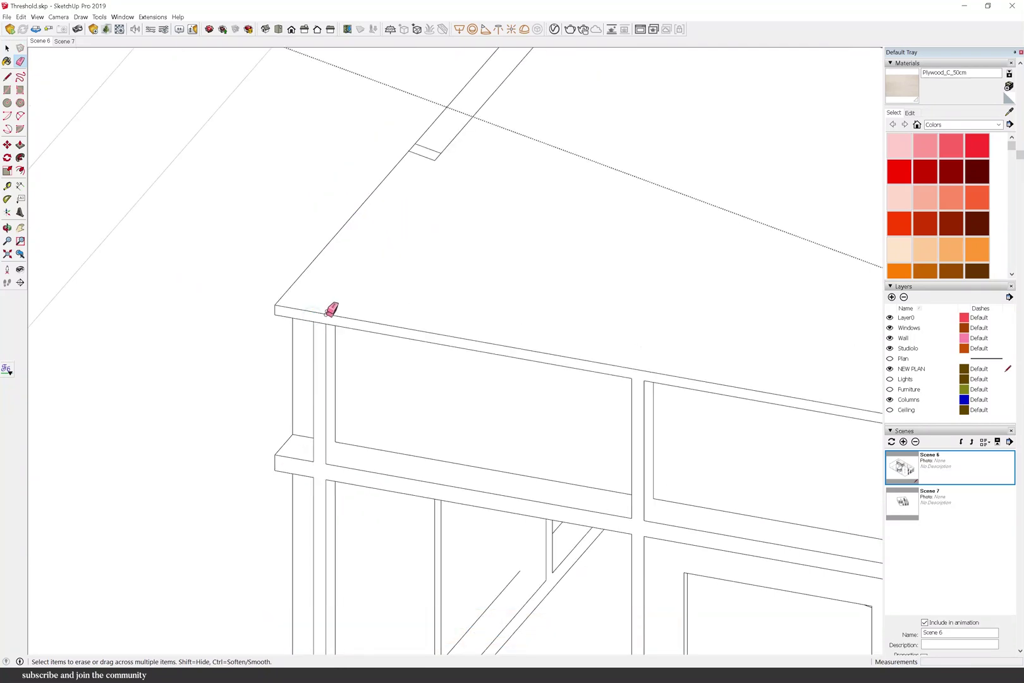
{"action": "scroll", "coordinate": [317, 467], "scroll_direction": "down", "scroll_amount": 3}
{"action": "scroll", "coordinate": [488, 182], "scroll_direction": "up", "scroll_amount": 3}
{"action": "left_click_drag", "start_coordinate": [310, 374], "coordinate": [267, 434]}
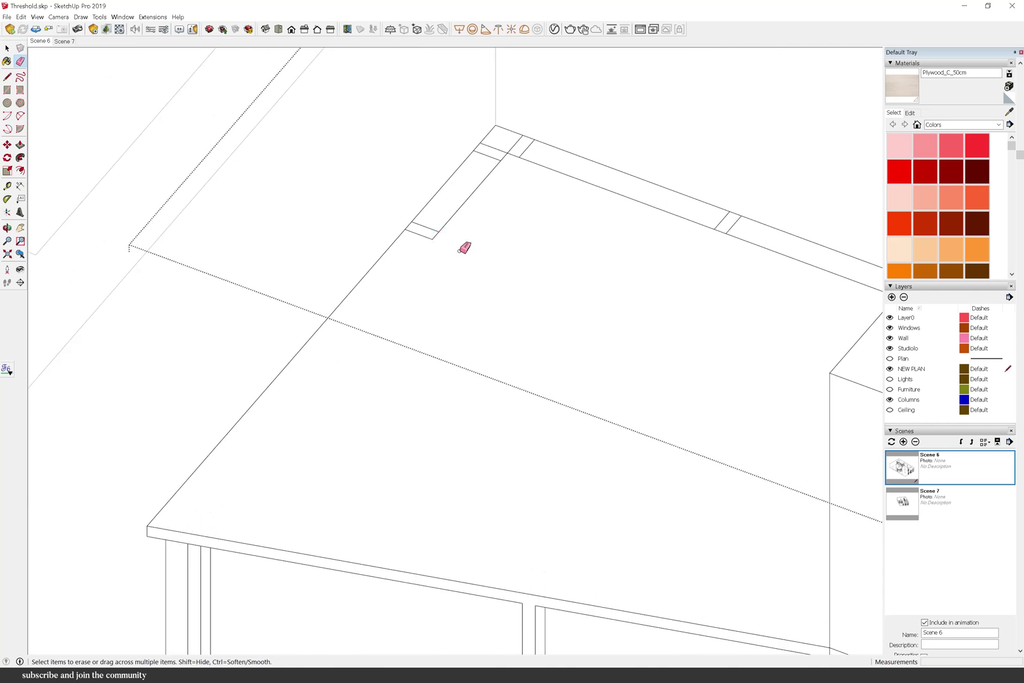
{"action": "left_click_drag", "start_coordinate": [501, 157], "coordinate": [528, 170]}
{"action": "scroll", "coordinate": [456, 278], "scroll_direction": "down", "scroll_amount": 3}
{"action": "scroll", "coordinate": [605, 247], "scroll_direction": "up", "scroll_amount": 3}
{"action": "left_click_drag", "start_coordinate": [586, 231], "coordinate": [577, 227]}
Step: Erase the leftover stray line segments on the glazed room's roof surface
{"action": "scroll", "coordinate": [437, 206], "scroll_direction": "down", "scroll_amount": 5}
{"action": "middle_click_drag", "start_coordinate": [471, 297], "coordinate": [687, 357]}
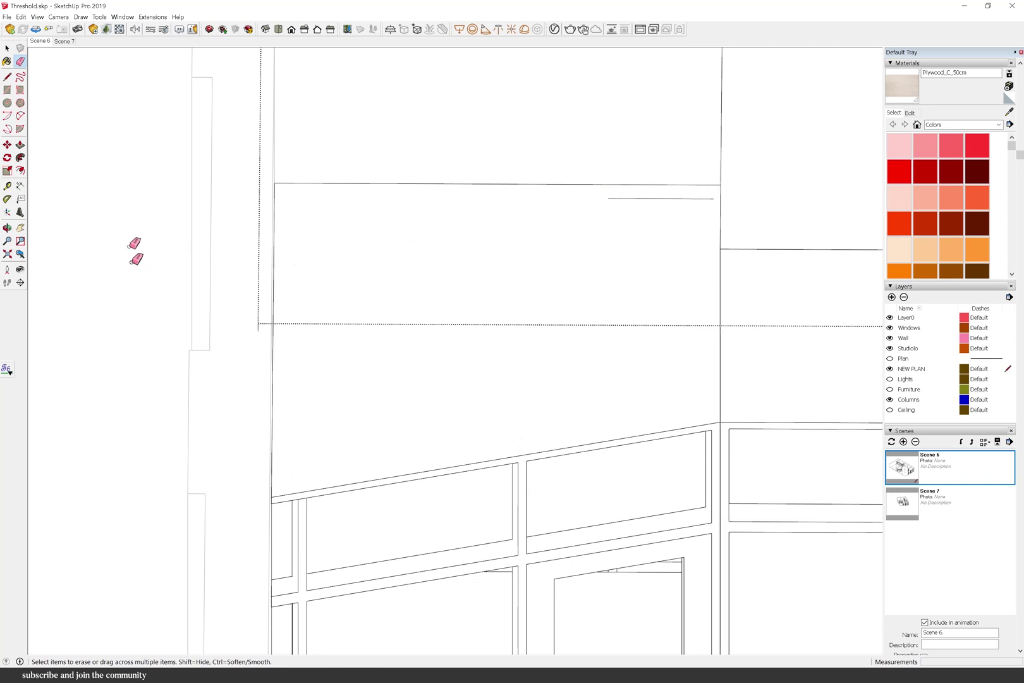
{"action": "middle_click_drag", "start_coordinate": [347, 286], "coordinate": [704, 156]}
{"action": "left_click_drag", "start_coordinate": [693, 154], "coordinate": [695, 151]}
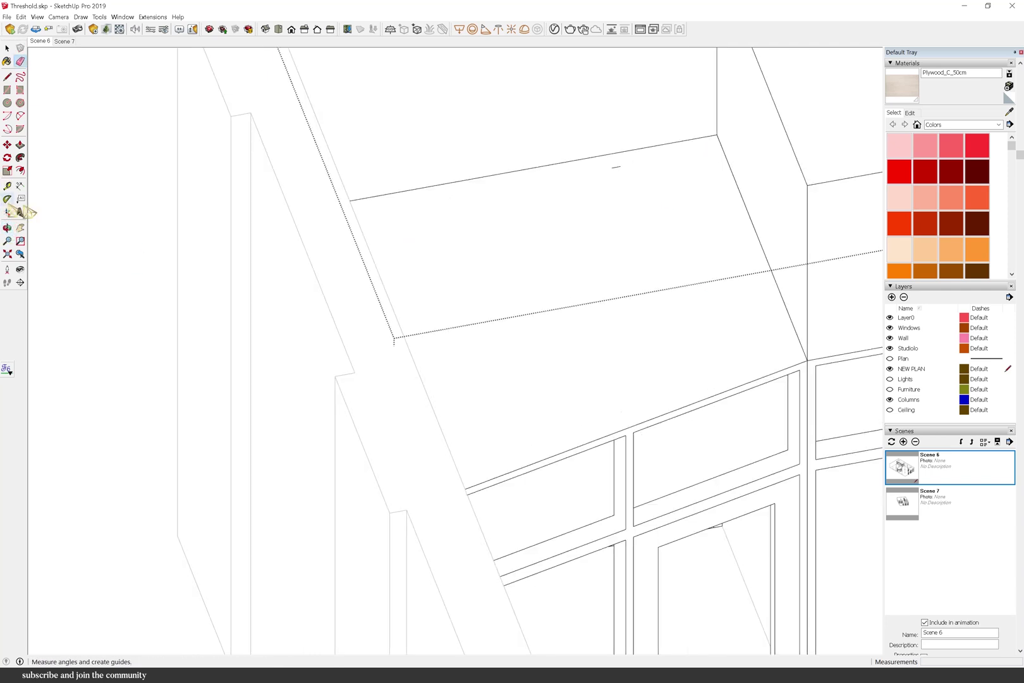
{"action": "left_click_drag", "start_coordinate": [614, 170], "coordinate": [617, 164]}
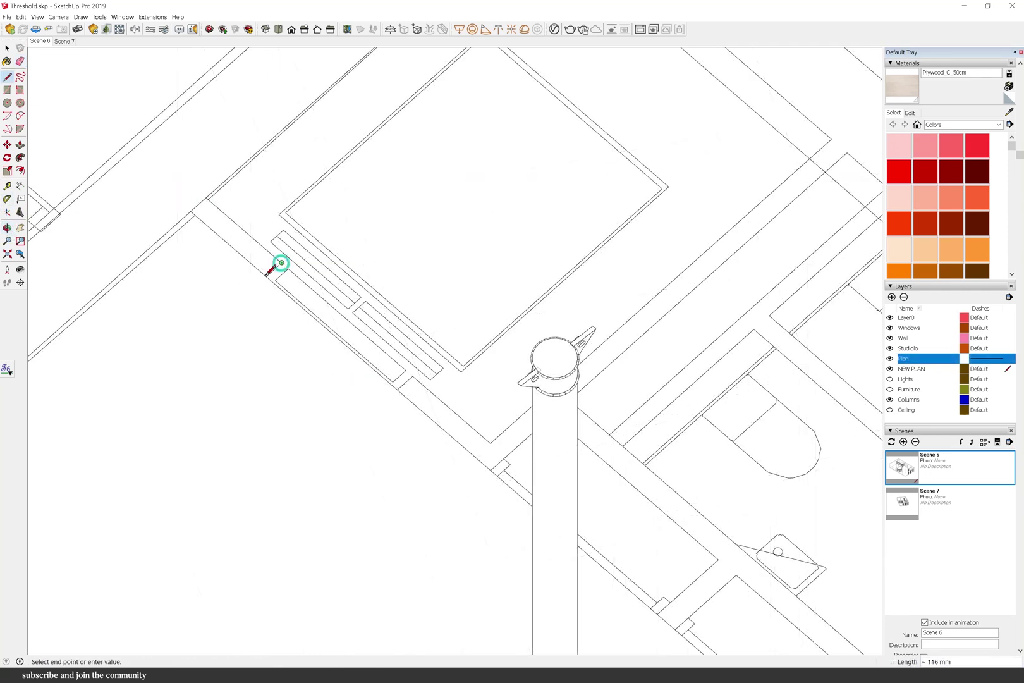
Step: Trace the lift shaft's inner rectangle over the plan, toggling the Plan layer's visibility as a reference
{"action": "left_click", "coordinate": [890, 359]}
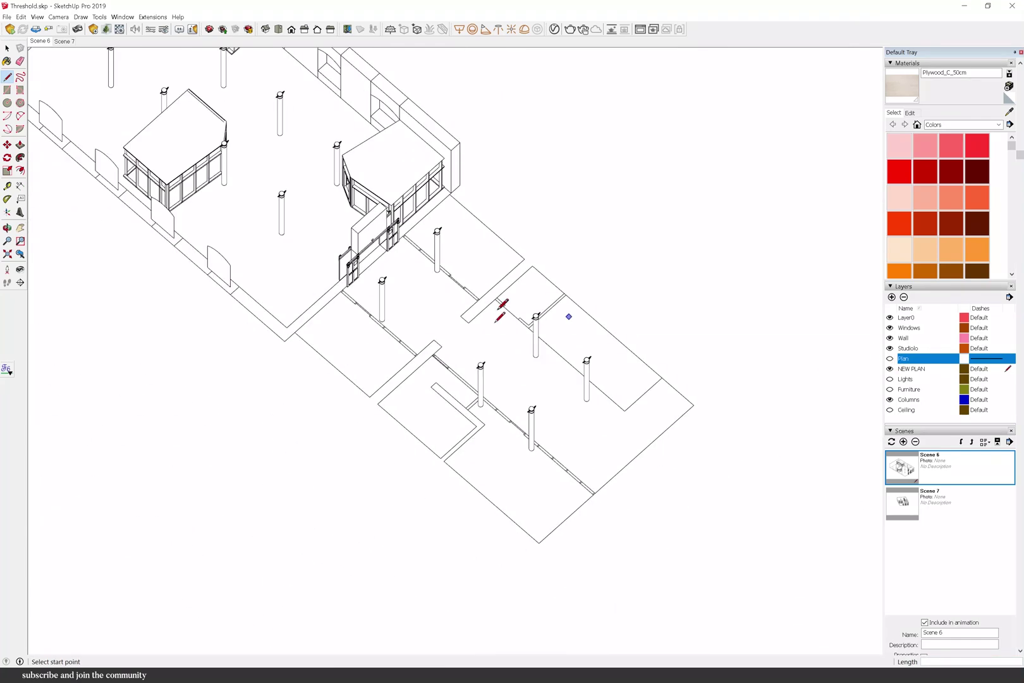
{"action": "scroll", "coordinate": [560, 281], "scroll_direction": "down", "scroll_amount": 5}
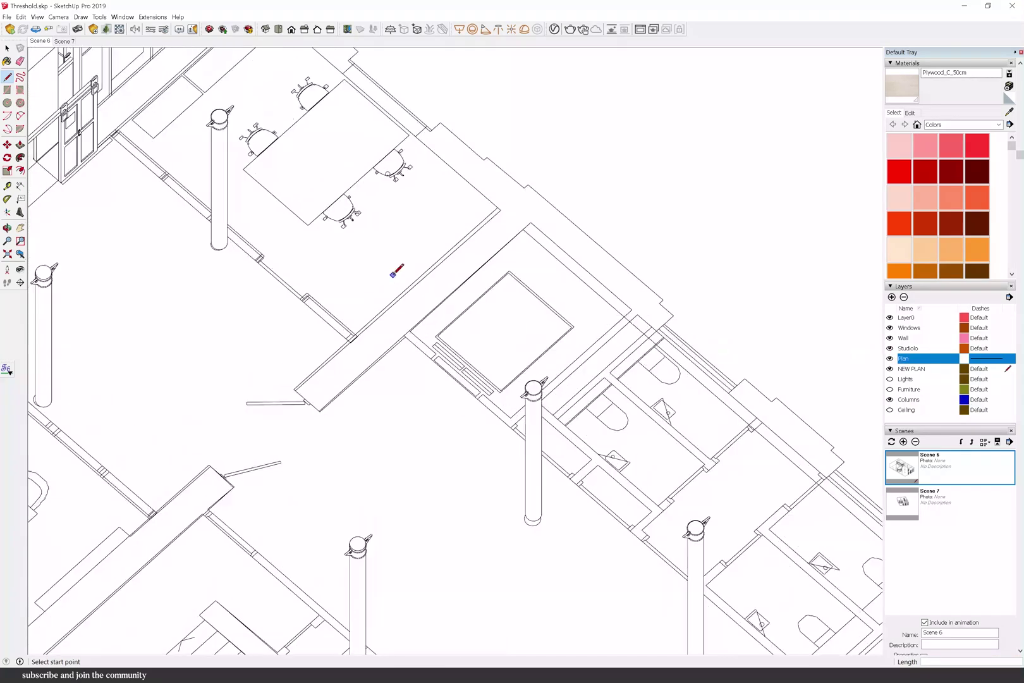
{"action": "left_click", "coordinate": [7, 228]}
{"action": "left_click_drag", "start_coordinate": [481, 266], "coordinate": [570, 227]}
{"action": "scroll", "coordinate": [571, 226], "scroll_direction": "up", "scroll_amount": 2}
{"action": "key", "text": "r"}
{"action": "left_click", "coordinate": [614, 419]}
{"action": "left_click", "coordinate": [365, 181]}
{"action": "left_click", "coordinate": [14, 229]}
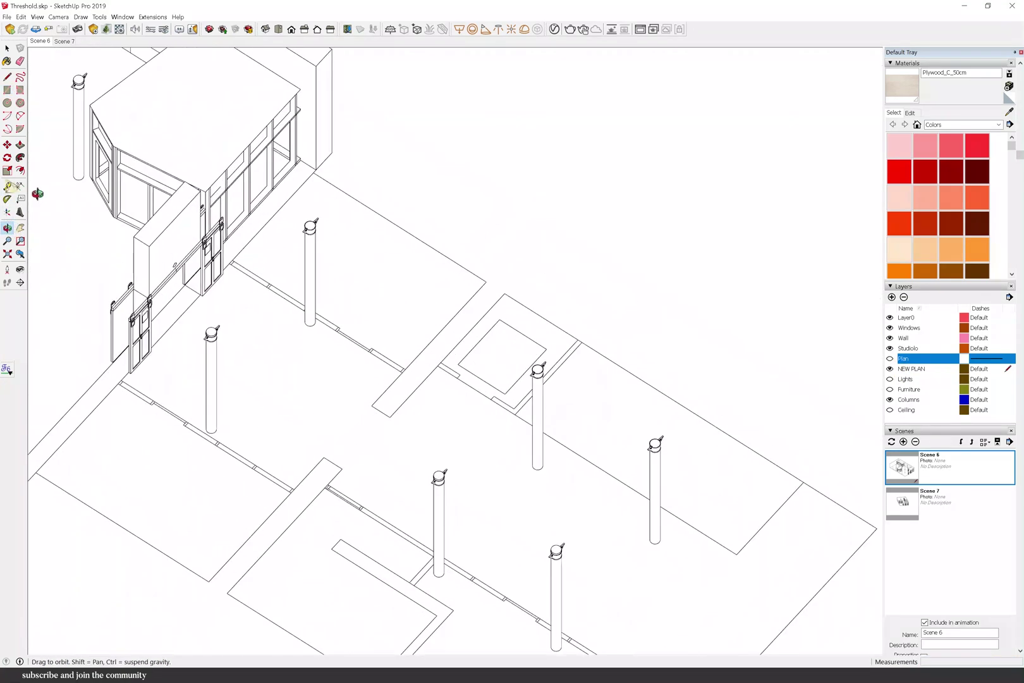
Step: Copy the traced lift rectangle vertically so that the duplicate floats directly above the original
{"action": "key", "text": "space"}
{"action": "left_click", "coordinate": [500, 357]}
{"action": "scroll", "coordinate": [500, 362], "scroll_direction": "up", "scroll_amount": 2}
{"action": "key", "text": "m"}
{"action": "left_click", "coordinate": [505, 416]}
{"action": "left_click", "coordinate": [21, 145]}
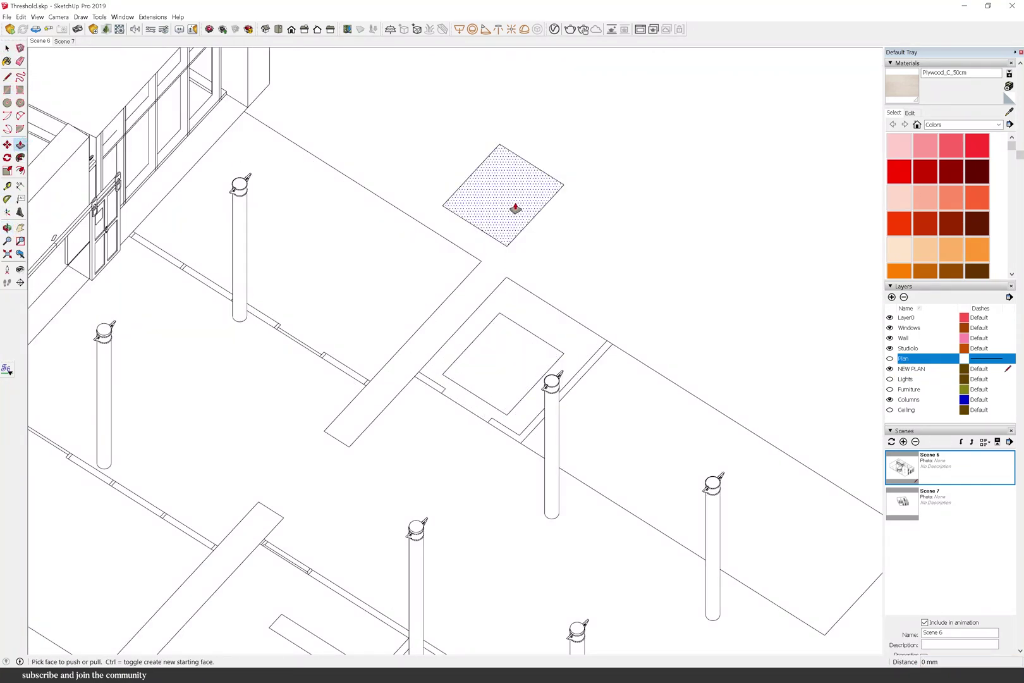
Step: Inside the raised rectangle's group, extrude the face upward to form the lift box
{"action": "right_click", "coordinate": [510, 206]}
{"action": "left_click", "coordinate": [537, 256]}
{"action": "left_click", "coordinate": [511, 207]}
{"action": "type", "text": "300"}
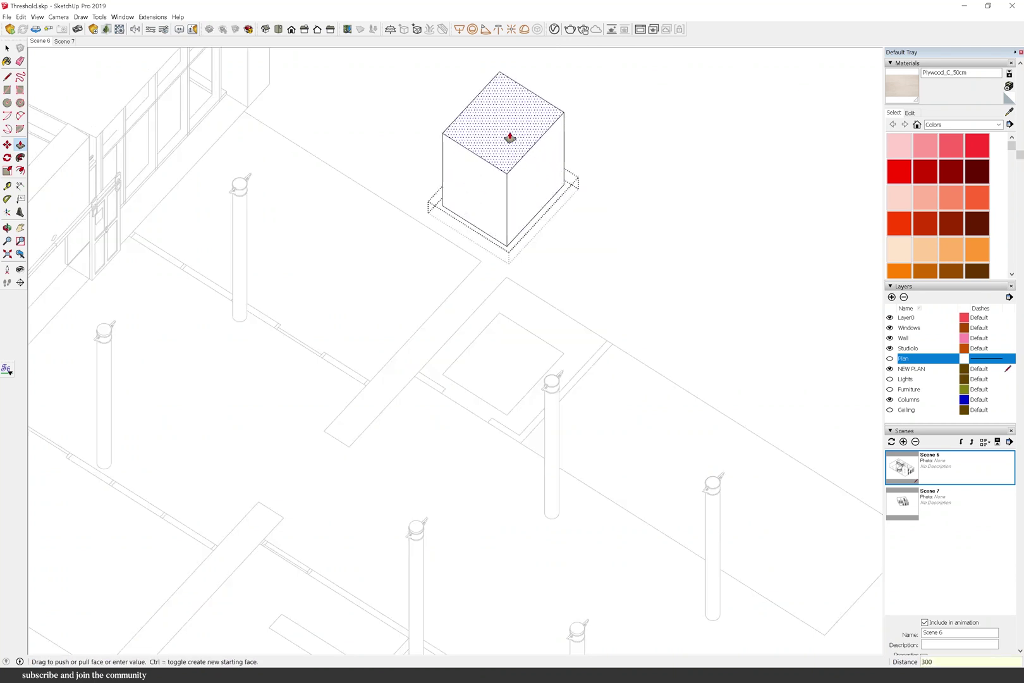
{"action": "key", "text": "Return"}
Step: Draw vertical lines about 4983 mm long connecting the lift box's bottom corners to the matching corners of the plan rectangle
{"action": "scroll", "coordinate": [493, 279], "scroll_direction": "down", "scroll_amount": 3}
{"action": "scroll", "coordinate": [793, 297], "scroll_direction": "up", "scroll_amount": 5}
{"action": "key", "text": "l"}
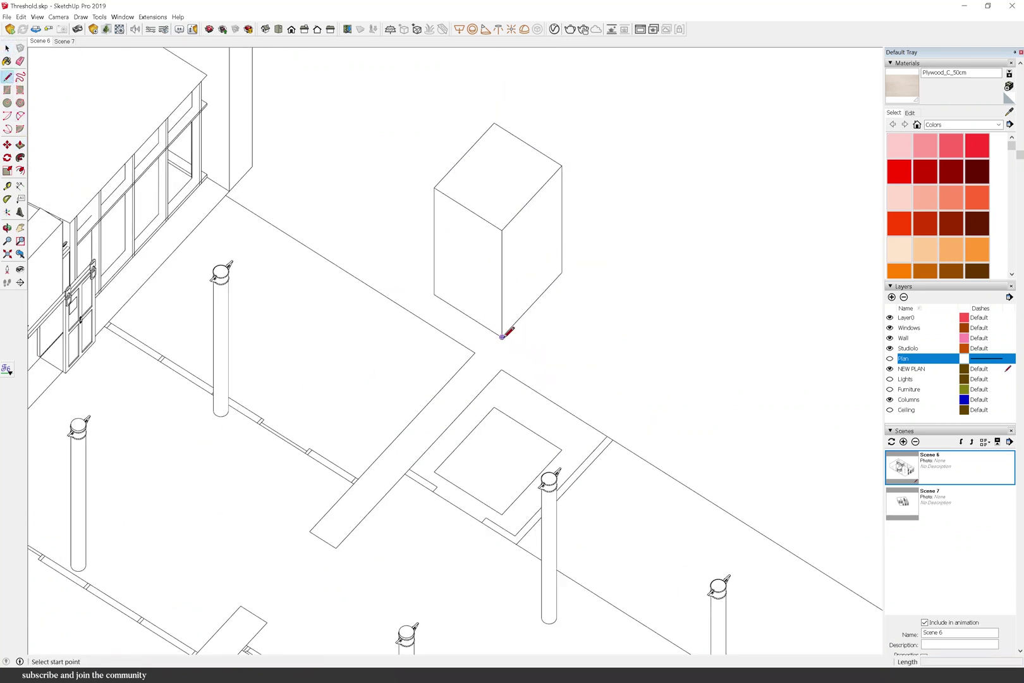
{"action": "left_click", "coordinate": [502, 336]}
{"action": "left_click", "coordinate": [502, 512]}
{"action": "key", "text": "Escape"}
{"action": "left_click", "coordinate": [562, 449]}
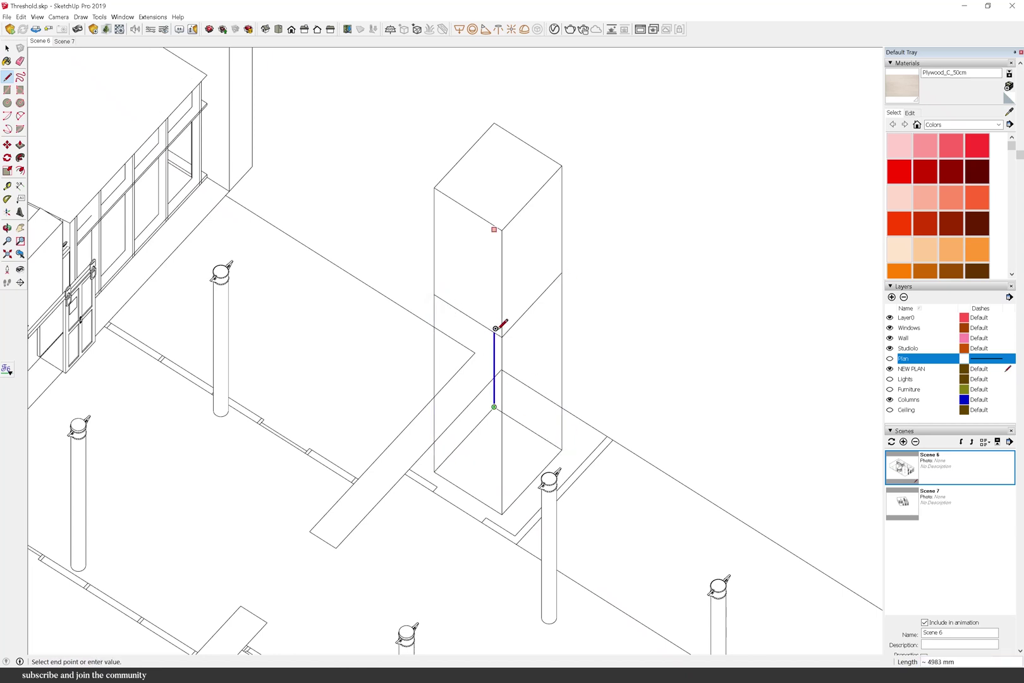
{"action": "middle_click_drag", "start_coordinate": [94, 234], "coordinate": [822, 271]}
{"action": "left_click", "coordinate": [407, 182]}
{"action": "middle_click_drag", "start_coordinate": [272, 436], "coordinate": [185, 393]}
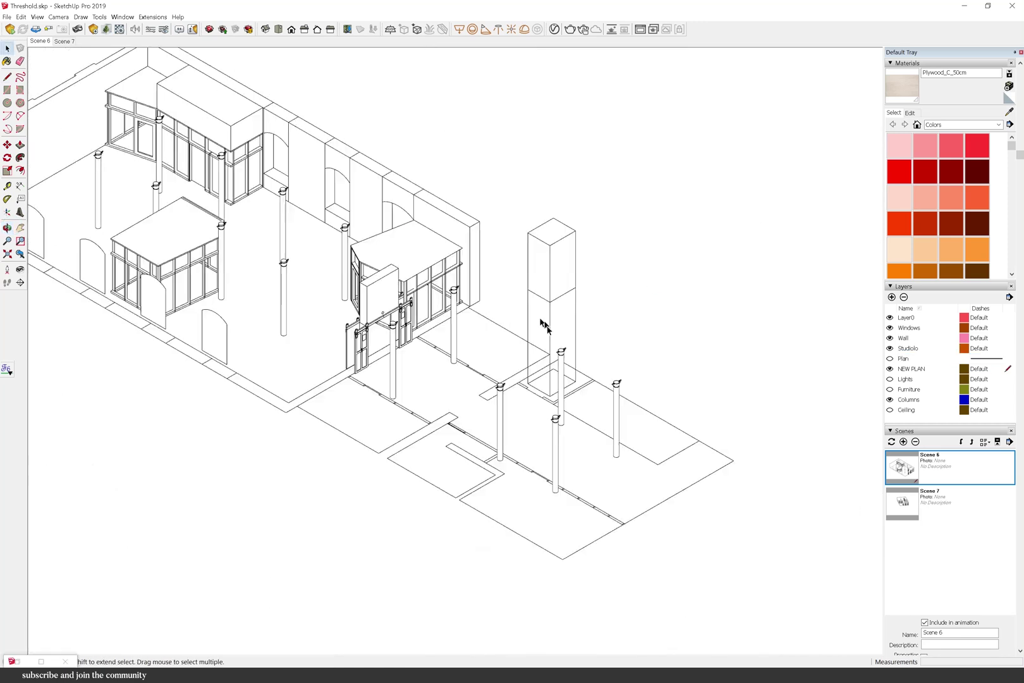
Step: Draw a base band around the lift box and a double-door outline 2000 mm high on its front face
{"action": "scroll", "coordinate": [560, 336], "scroll_direction": "up", "scroll_amount": 5}
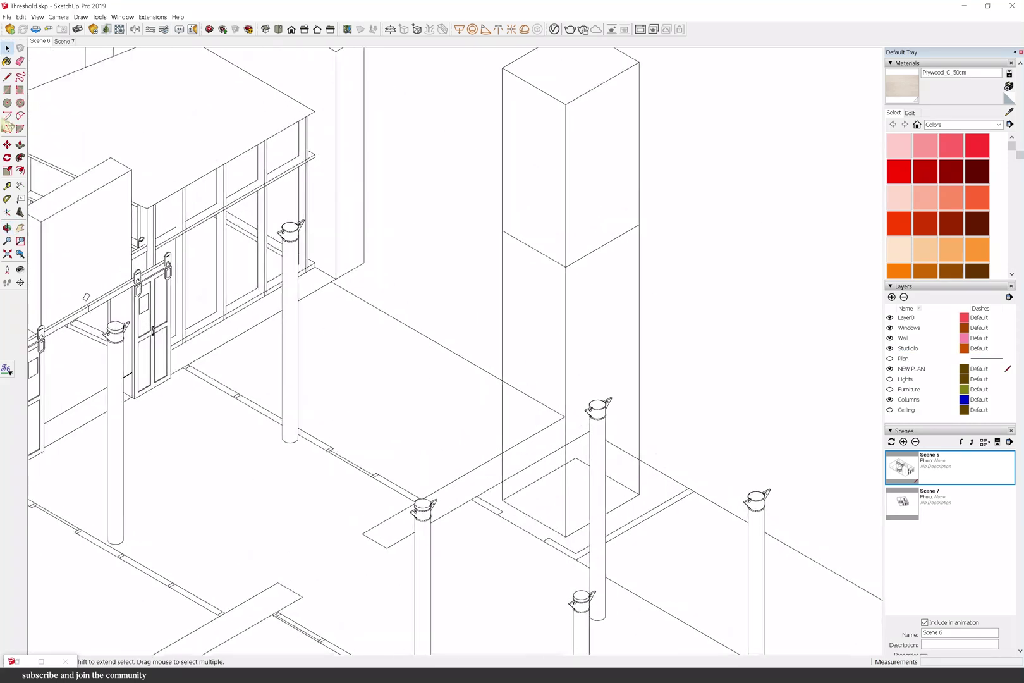
{"action": "left_click", "coordinate": [8, 76]}
{"action": "left_click", "coordinate": [566, 266]}
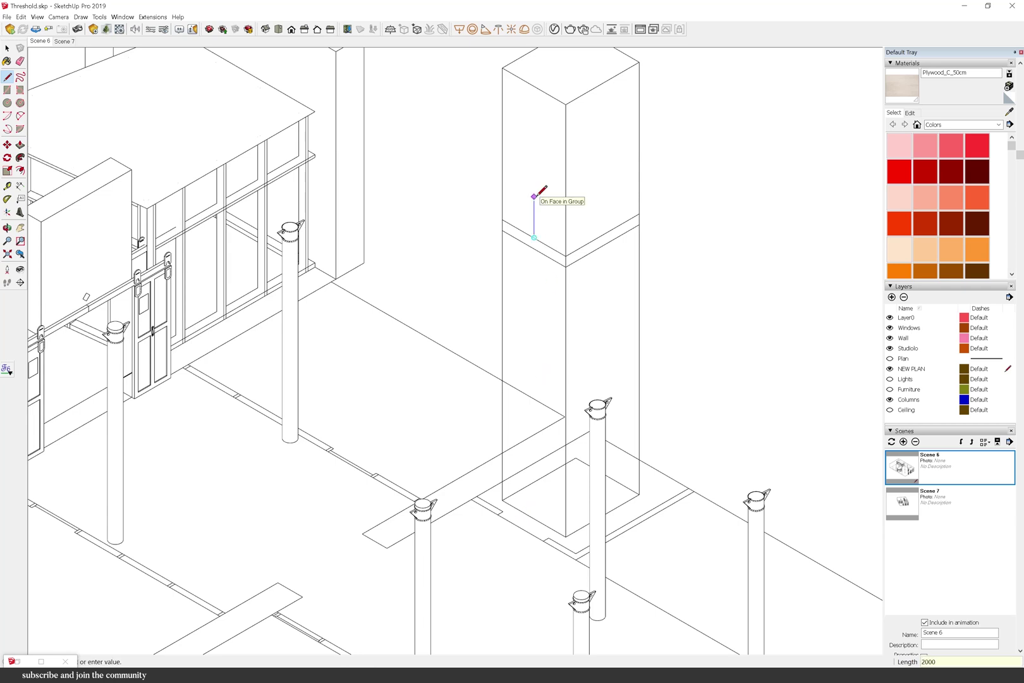
{"action": "key", "text": "Return"}
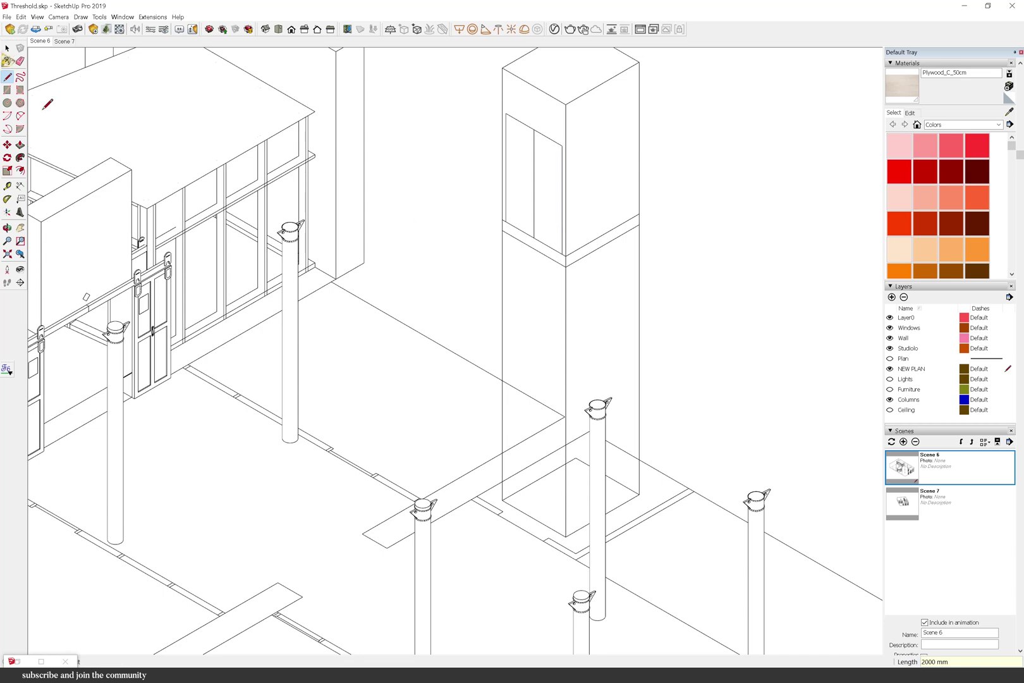
{"action": "left_click", "coordinate": [8, 49]}
{"action": "scroll", "coordinate": [697, 361], "scroll_direction": "down", "scroll_amount": 8}
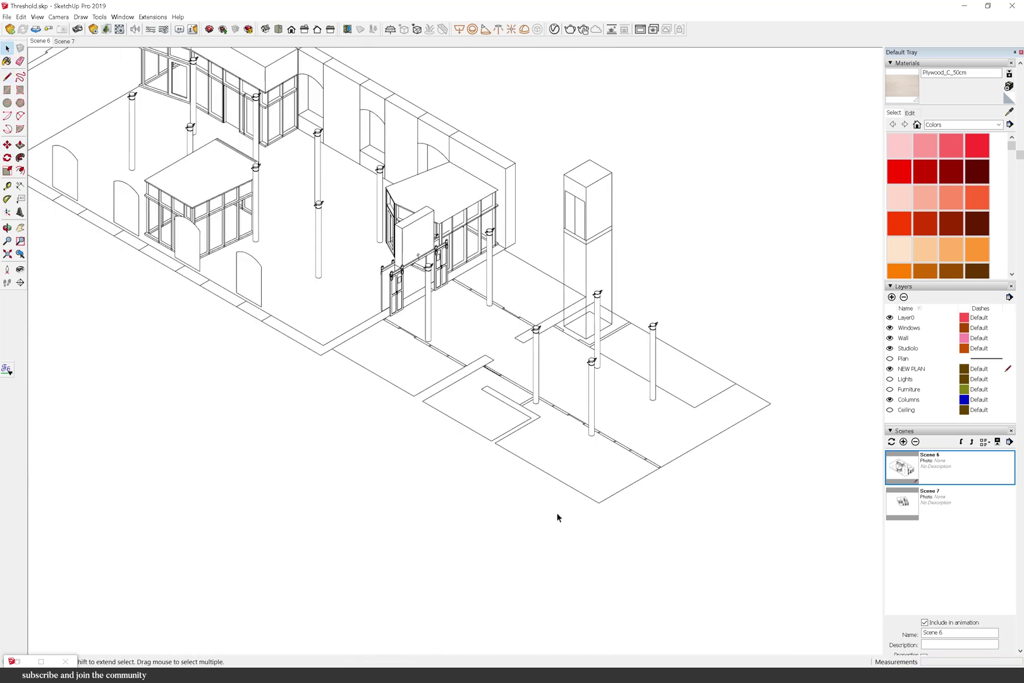
Step: Draw a new end line across the wall in line with the raised door block's corner and erase the overhanging wall end
{"action": "scroll", "coordinate": [556, 512], "scroll_direction": "up", "scroll_amount": 10}
{"action": "key", "text": "l"}
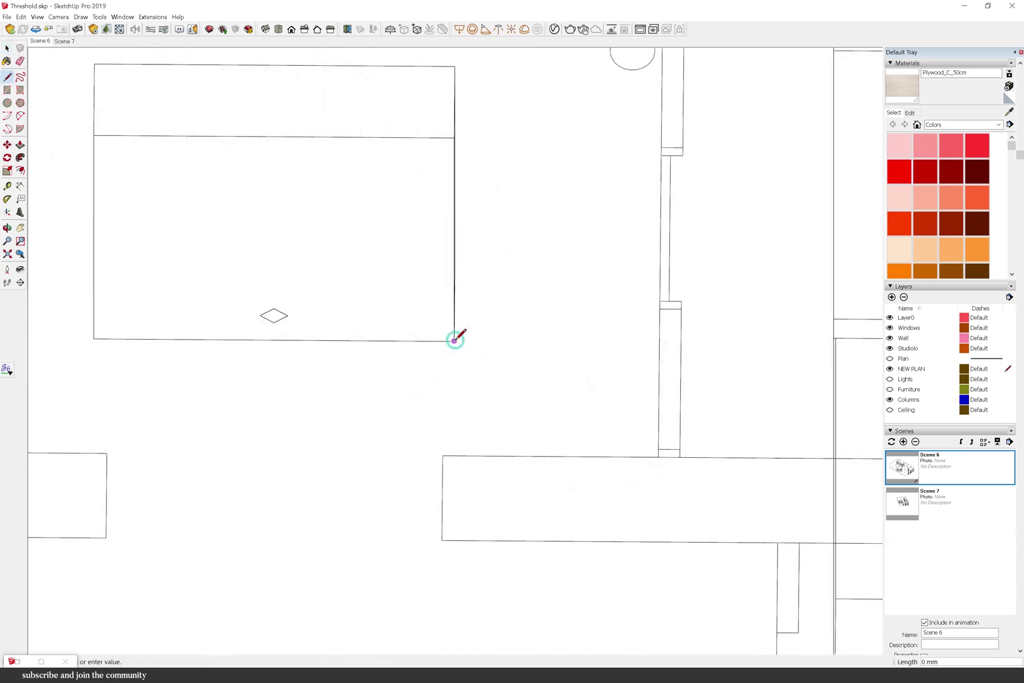
{"action": "left_click", "coordinate": [454, 541]}
{"action": "left_click", "coordinate": [8, 228]}
{"action": "left_click_drag", "start_coordinate": [572, 595], "coordinate": [689, 493]}
{"action": "scroll", "coordinate": [586, 414], "scroll_direction": "down", "scroll_amount": 3}
{"action": "left_click", "coordinate": [20, 59]}
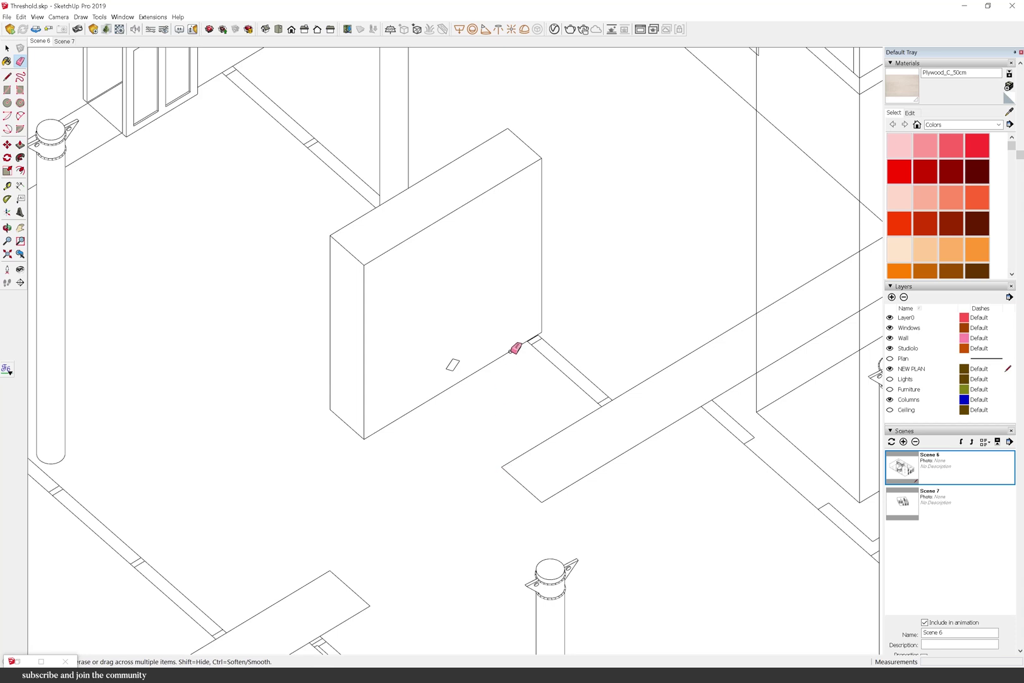
Step: Drop a vertical guide line from the door block's front lower corner to the opposite wall and draw a new end line across it
{"action": "scroll", "coordinate": [510, 351], "scroll_direction": "down", "scroll_amount": 1}
{"action": "scroll", "coordinate": [392, 545], "scroll_direction": "up", "scroll_amount": 1}
{"action": "left_click", "coordinate": [9, 78]}
{"action": "left_click", "coordinate": [403, 384]}
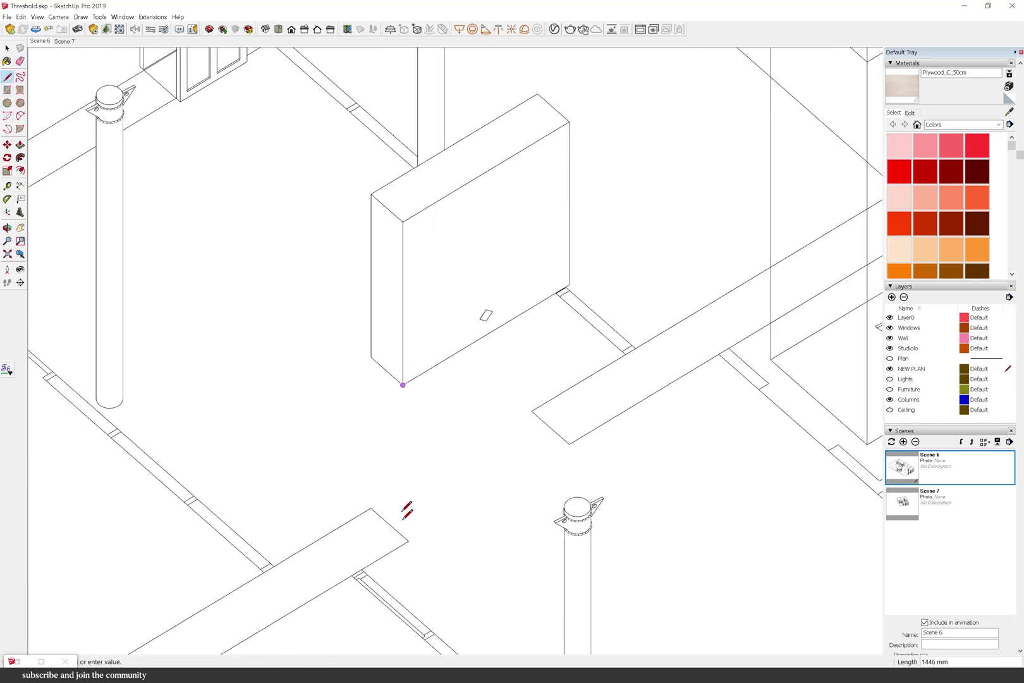
{"action": "scroll", "coordinate": [403, 548], "scroll_direction": "up", "scroll_amount": 3}
{"action": "left_click", "coordinate": [401, 524]}
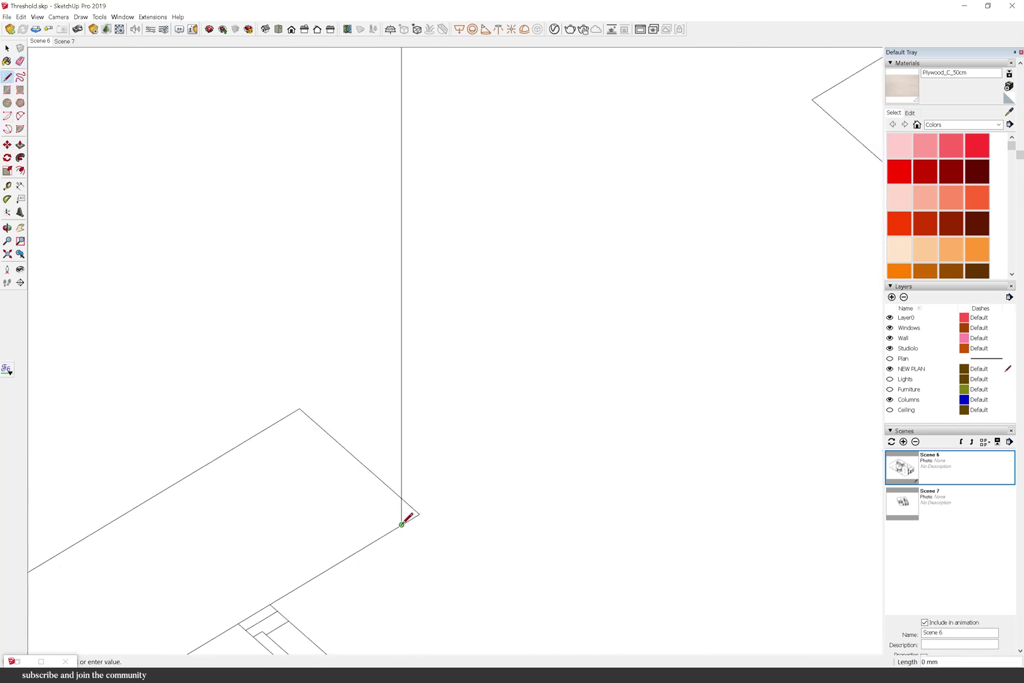
{"action": "key", "text": "Escape"}
{"action": "scroll", "coordinate": [519, 521], "scroll_direction": "down", "scroll_amount": 2}
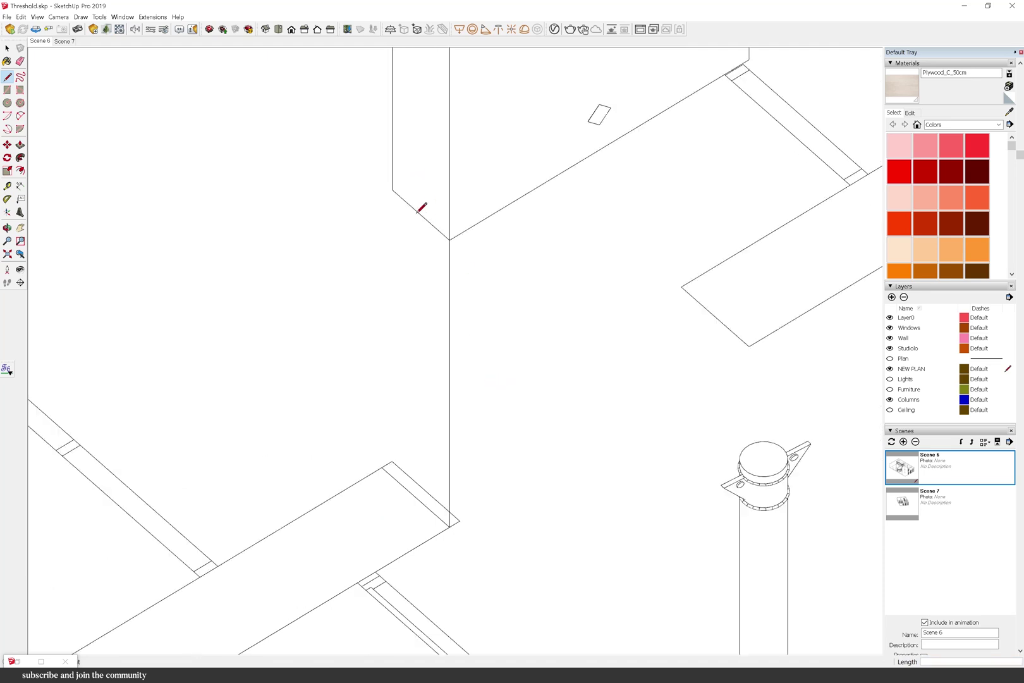
Step: Drop a second vertical guide line from the block's rear lower corner to the wall end and check it against the Plan layer
{"action": "left_click", "coordinate": [393, 189]}
{"action": "left_click", "coordinate": [397, 479]}
{"action": "scroll", "coordinate": [380, 484], "scroll_direction": "down", "scroll_amount": 2}
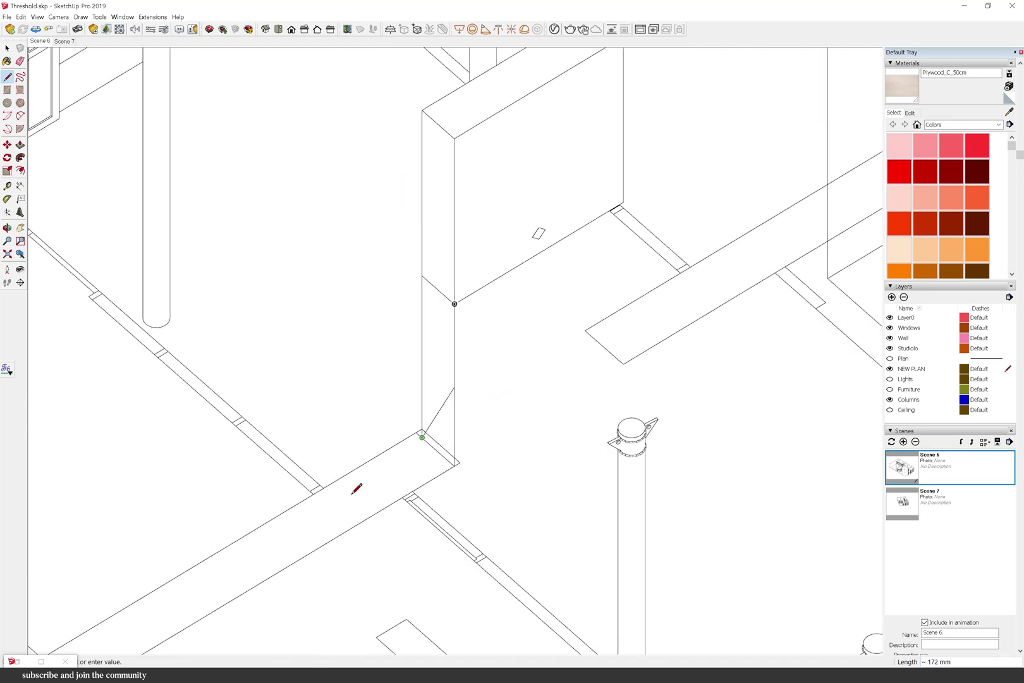
{"action": "scroll", "coordinate": [345, 497], "scroll_direction": "up", "scroll_amount": 2}
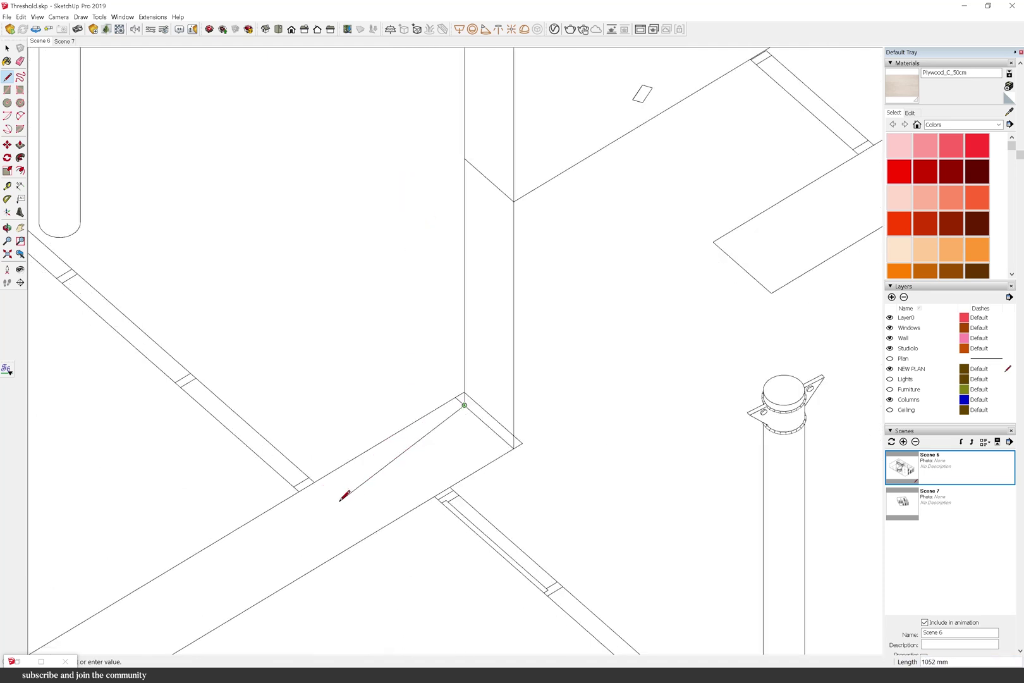
{"action": "left_click", "coordinate": [891, 359]}
{"action": "left_click", "coordinate": [890, 358]}
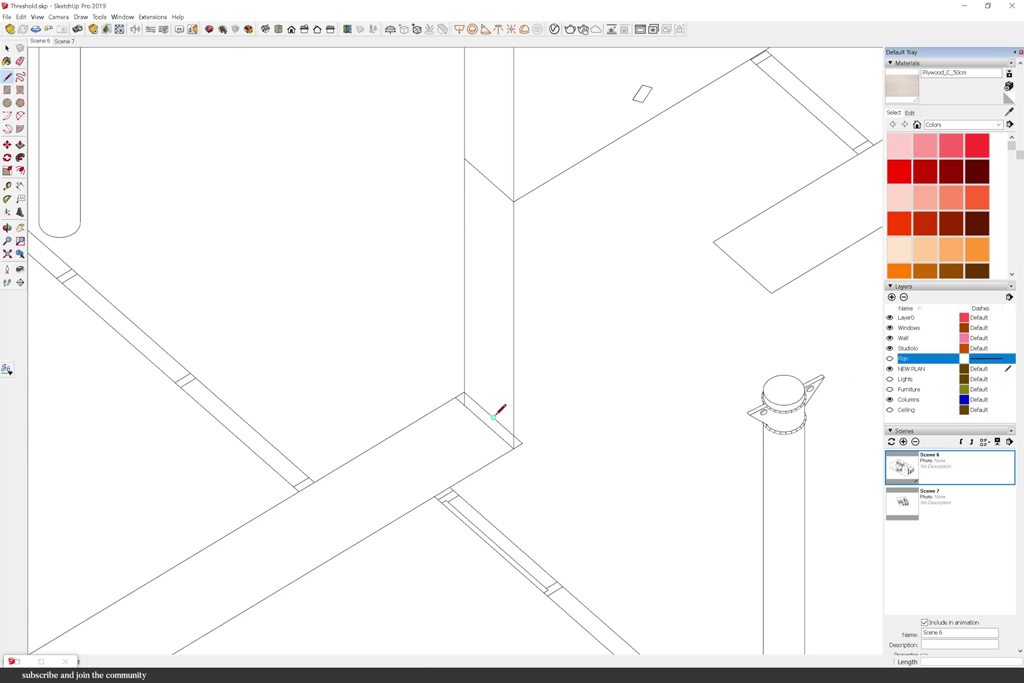
Step: Erase both vertical guide lines and the wall's old end cap beyond the new end line
{"action": "left_click", "coordinate": [20, 61]}
{"action": "left_click", "coordinate": [465, 301]}
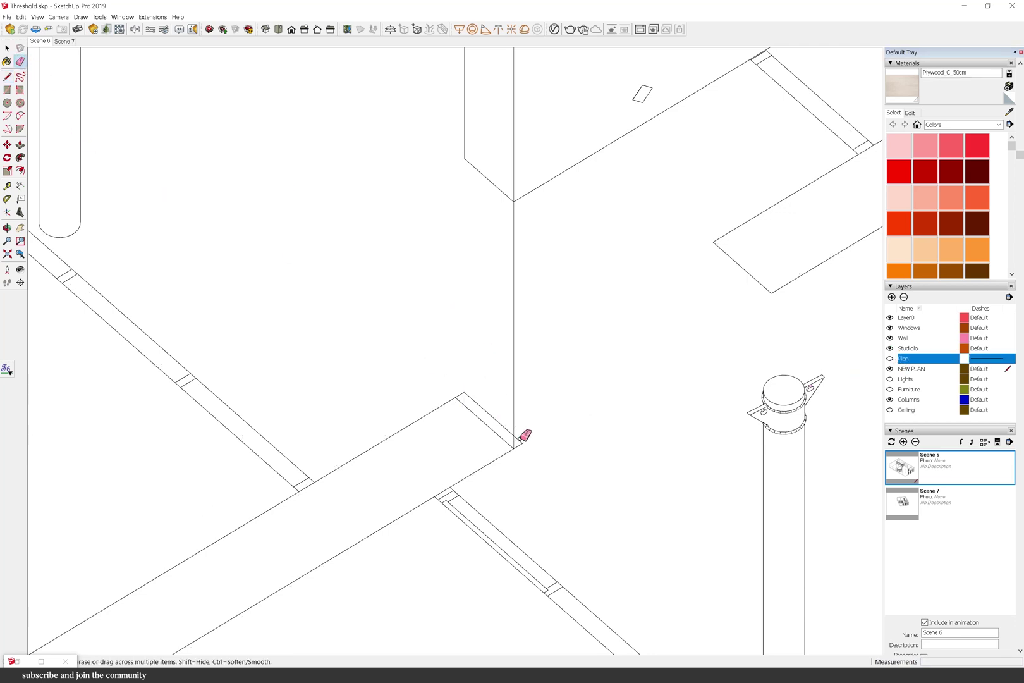
{"action": "left_click", "coordinate": [514, 431]}
{"action": "left_click", "coordinate": [463, 392]}
{"action": "scroll", "coordinate": [538, 432], "scroll_direction": "down", "scroll_amount": 3}
Step: Inside the door block's group, draw a vertical rectangle about 1931 by 2077 mm below the front face, spanning the wall opening
{"action": "right_click", "coordinate": [549, 176]}
{"action": "left_click", "coordinate": [577, 223]}
{"action": "middle_click_drag", "start_coordinate": [616, 191], "coordinate": [443, 272]}
{"action": "left_click", "coordinate": [21, 145]}
{"action": "left_click", "coordinate": [496, 181]}
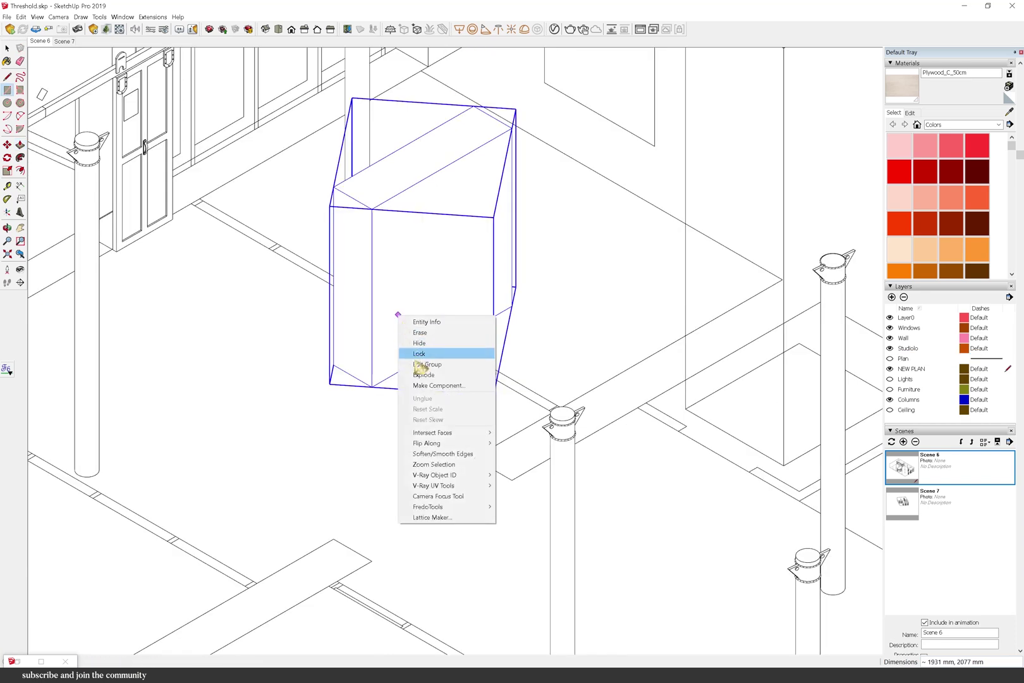
{"action": "left_click", "coordinate": [434, 352]}
{"action": "key", "text": "r"}
{"action": "left_click", "coordinate": [372, 560]}
{"action": "left_click", "coordinate": [509, 306]}
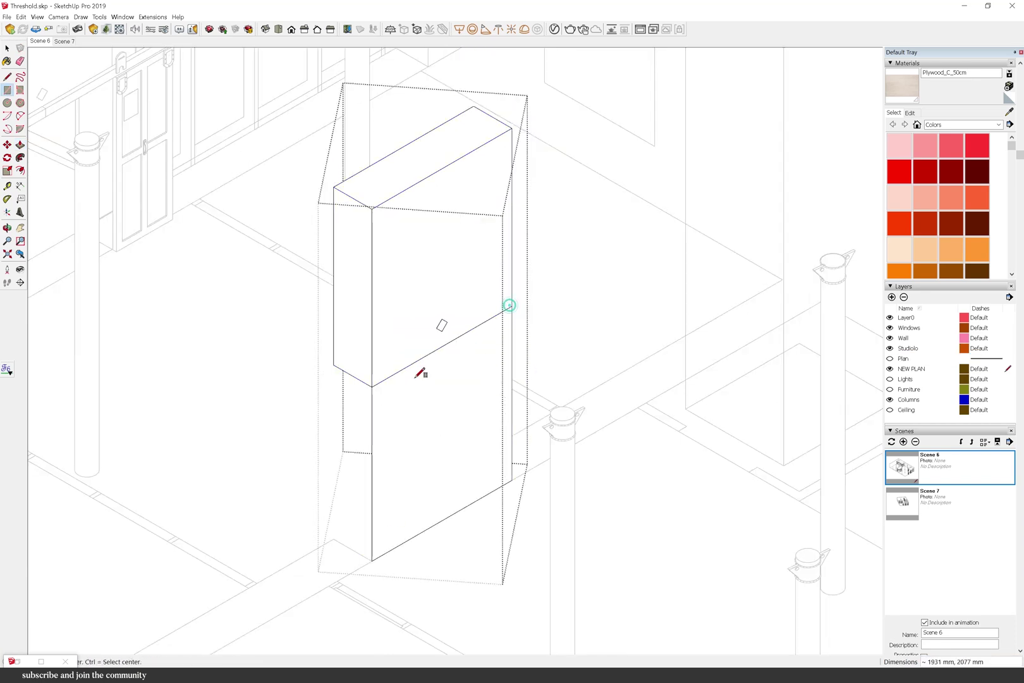
Step: Offset the opening rectangle's edges about 56 mm inward, and add a second, narrower offset strip inside it
{"action": "left_click", "coordinate": [21, 170]}
{"action": "left_click", "coordinate": [372, 477]}
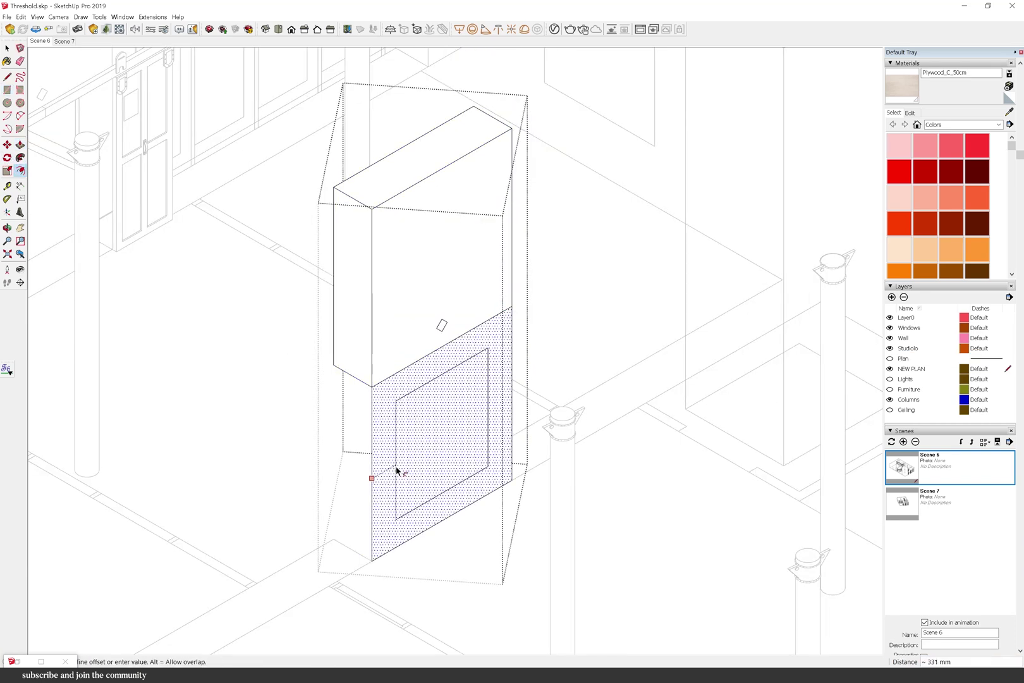
{"action": "scroll", "coordinate": [398, 470], "scroll_direction": "up", "scroll_amount": 5}
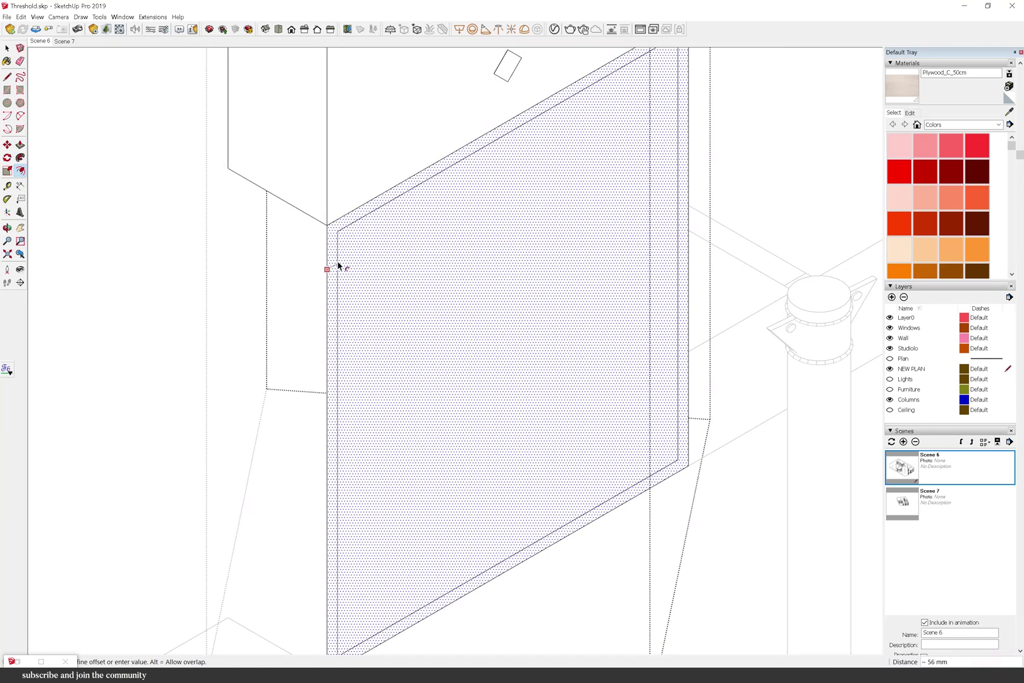
{"action": "left_click", "coordinate": [338, 266]}
{"action": "middle_click_drag", "start_coordinate": [336, 261], "coordinate": [281, 585]}
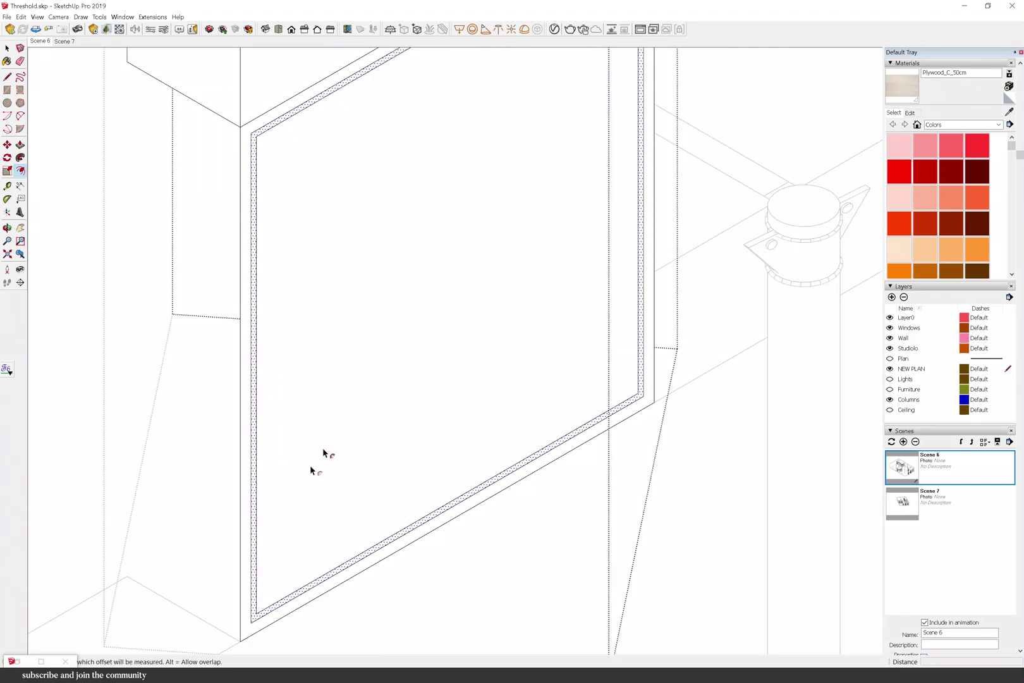
{"action": "middle_click_drag", "start_coordinate": [310, 464], "coordinate": [212, 610]}
Step: Extend the inner frame edges down to the base line and erase the horizontal lines across the bottom of the opening
{"action": "key", "text": "l"}
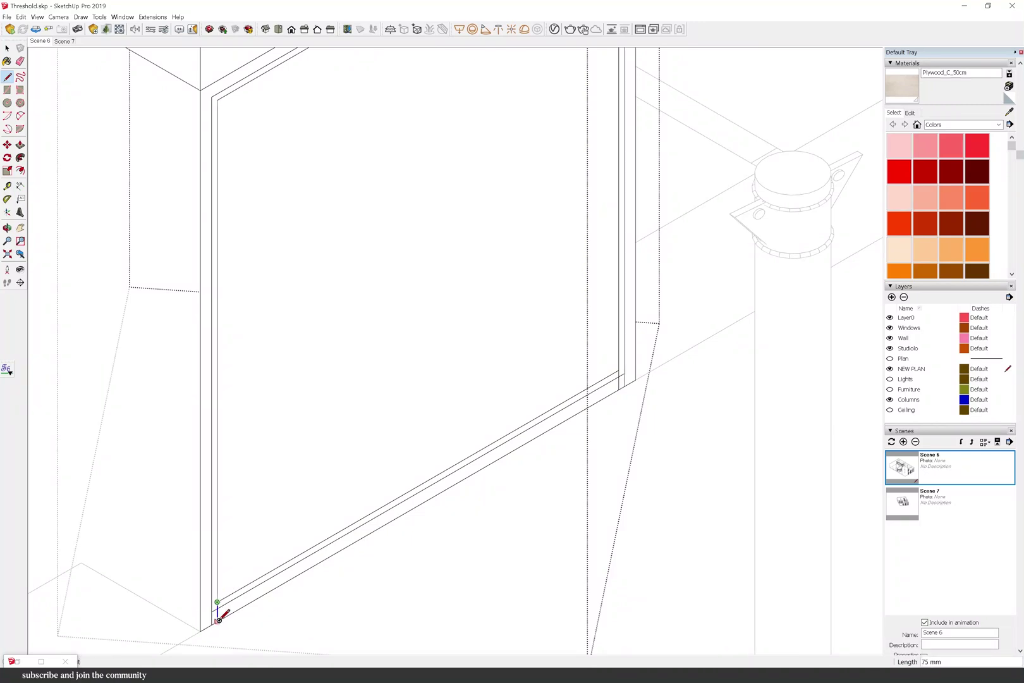
{"action": "key", "text": "e"}
{"action": "left_click_drag", "start_coordinate": [238, 621], "coordinate": [533, 412]}
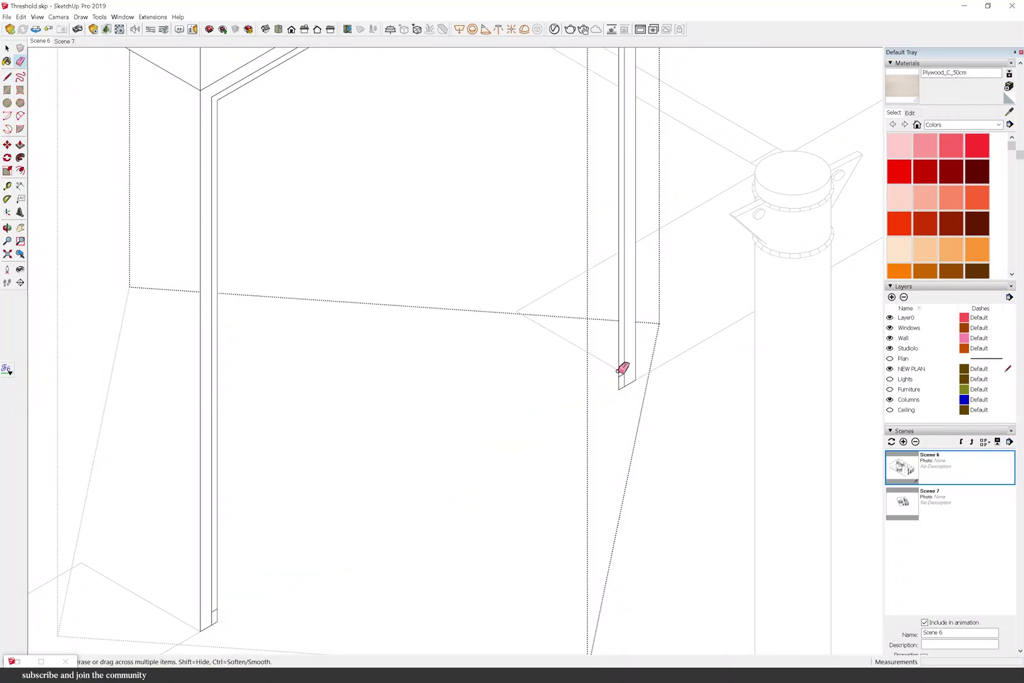
Step: Extrude the outer door frame strip back to the wall's rear corner and push the inner strip to its own depth
{"action": "key", "text": "p"}
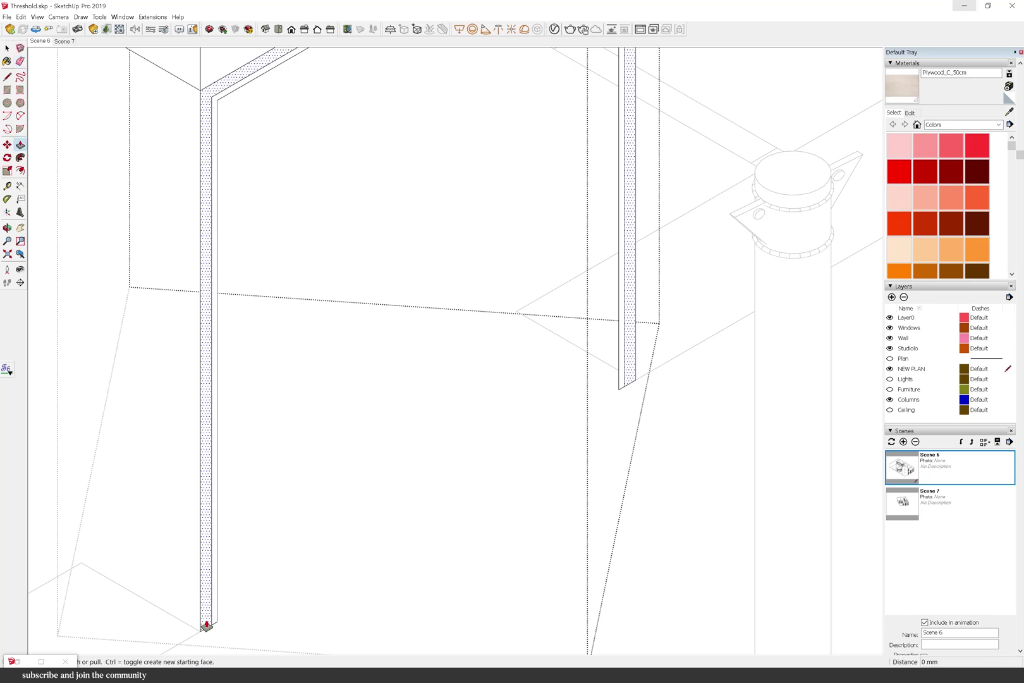
{"action": "double_click", "coordinate": [82, 564]}
{"action": "left_click", "coordinate": [210, 617]}
{"action": "scroll", "coordinate": [215, 591], "scroll_direction": "down", "scroll_amount": 2}
{"action": "scroll", "coordinate": [247, 344], "scroll_direction": "up", "scroll_amount": 2}
{"action": "scroll", "coordinate": [246, 346], "scroll_direction": "down", "scroll_amount": 1}
{"action": "left_click", "coordinate": [215, 268]}
{"action": "scroll", "coordinate": [410, 433], "scroll_direction": "down", "scroll_amount": 2}
{"action": "middle_click_drag", "start_coordinate": [467, 380], "coordinate": [416, 328]}
Step: Draw a vertical door leaf rectangle from the frame's lower inner corner up to the lintel, covering half the opening
{"action": "key", "text": "r"}
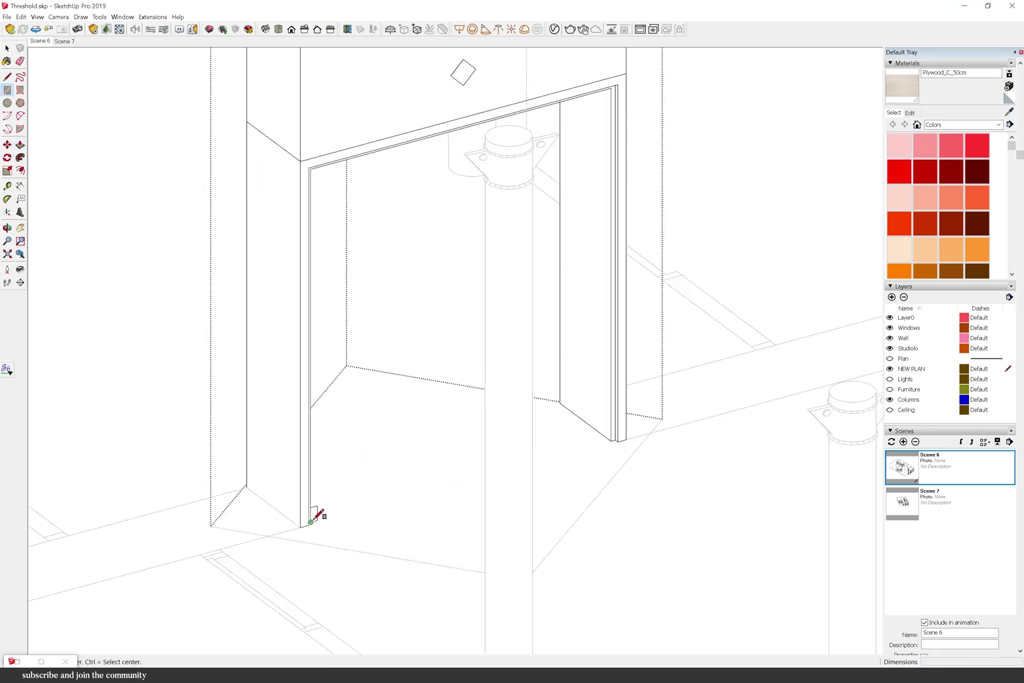
{"action": "left_click", "coordinate": [310, 521]}
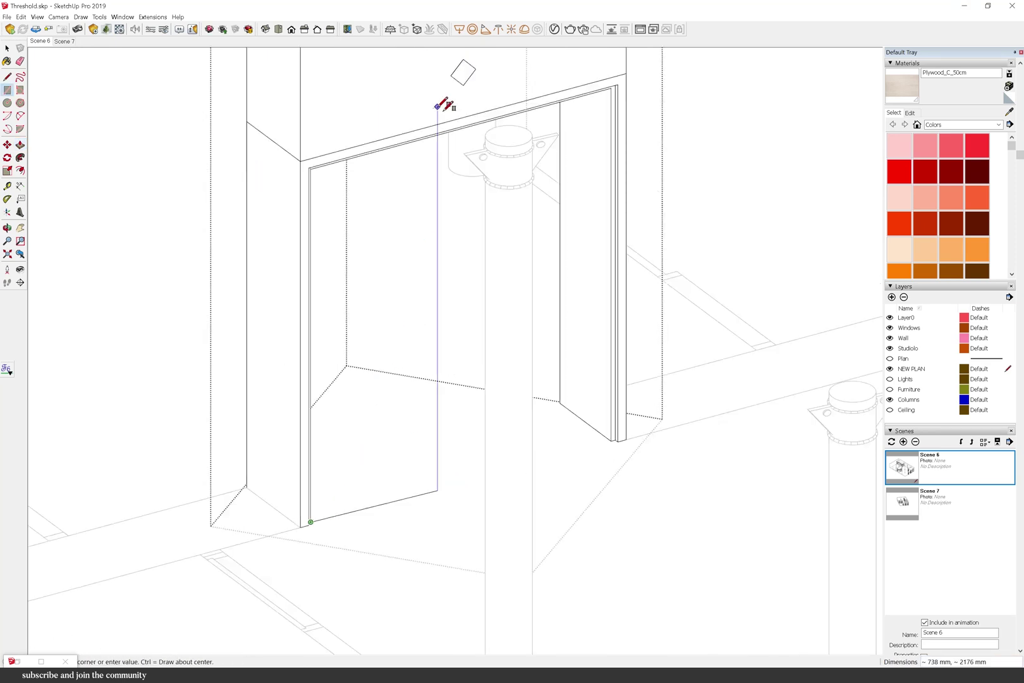
{"action": "scroll", "coordinate": [467, 122], "scroll_direction": "up", "scroll_amount": 3}
{"action": "left_click", "coordinate": [463, 126]}
Step: Place the second door leaf against the opposite jamb and rotate it open about its lower hinge corner
{"action": "scroll", "coordinate": [411, 166], "scroll_direction": "down", "scroll_amount": 1}
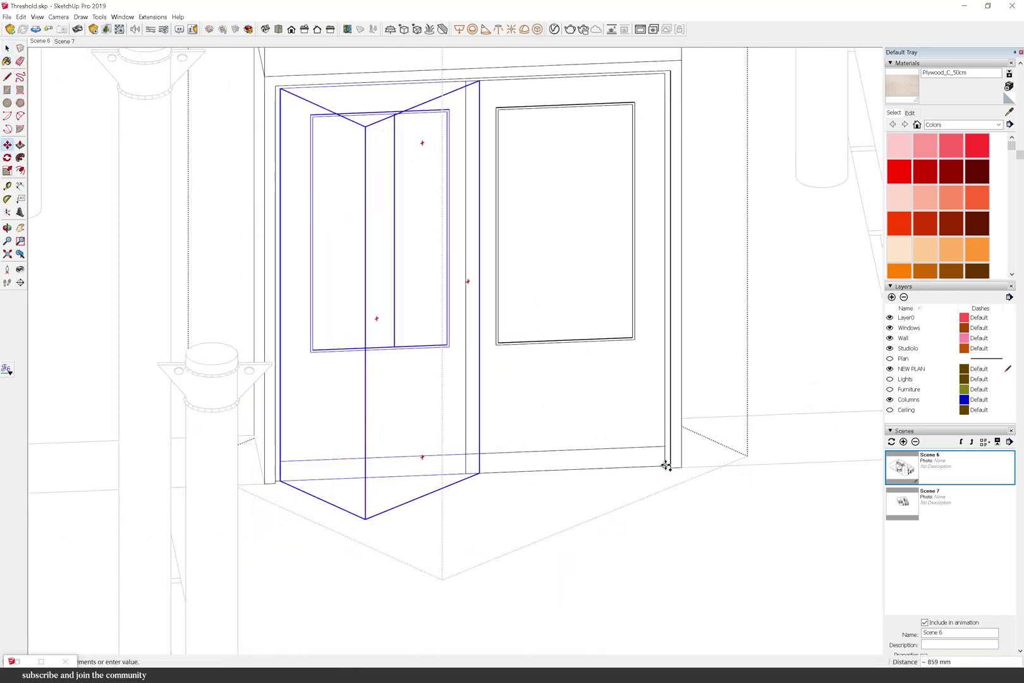
{"action": "left_click", "coordinate": [715, 504]}
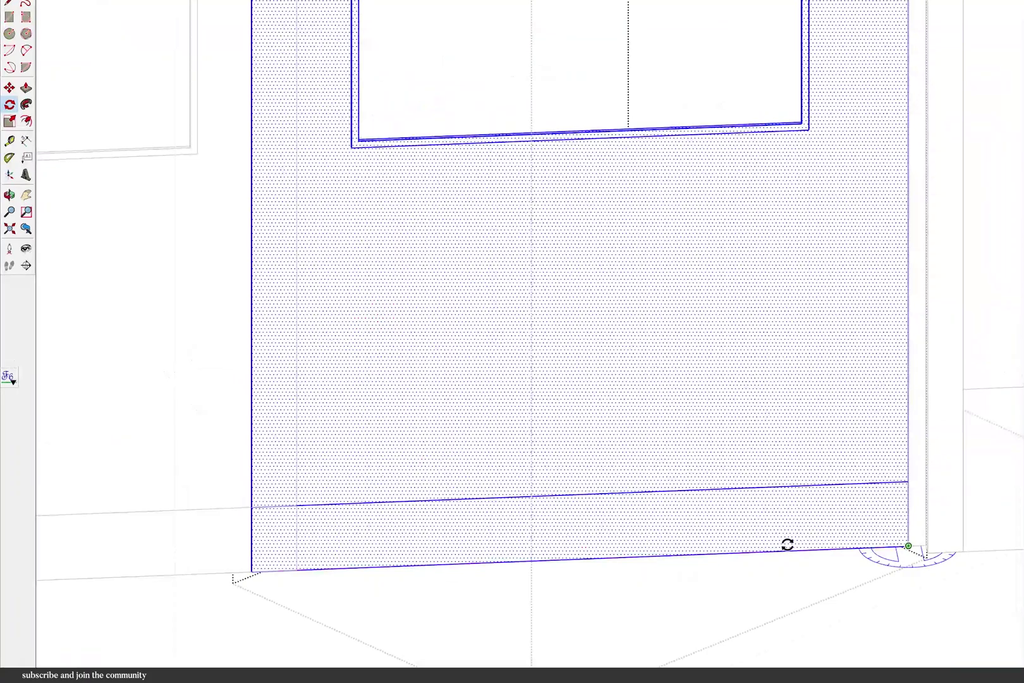
{"action": "left_click", "coordinate": [787, 549]}
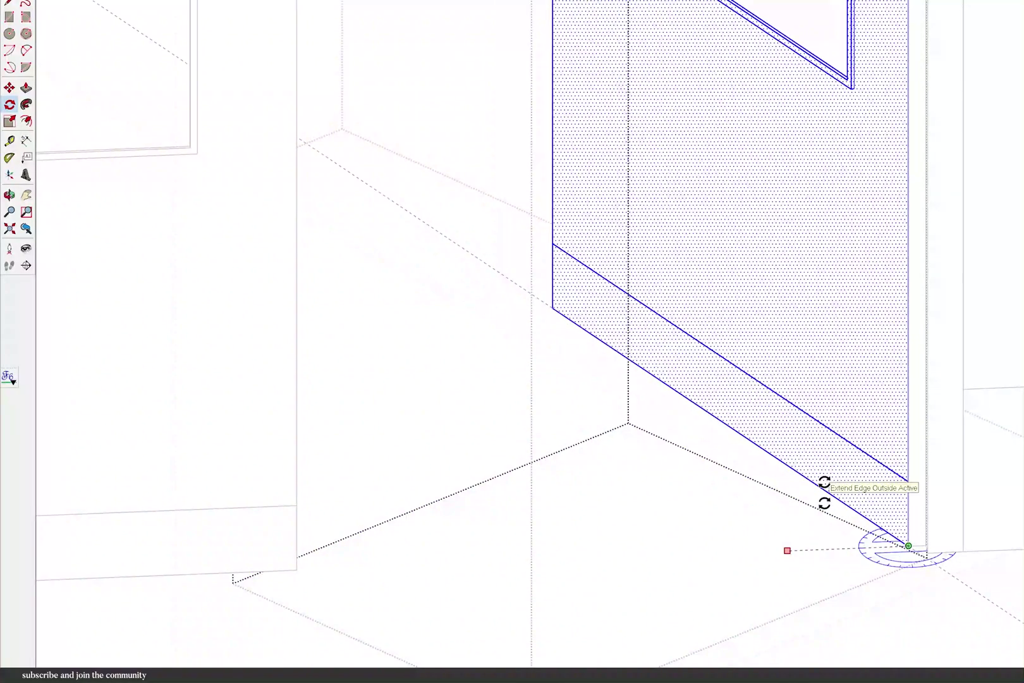
{"action": "scroll", "coordinate": [717, 617], "scroll_direction": "down", "scroll_amount": 8}
{"action": "left_click", "coordinate": [163, 74]}
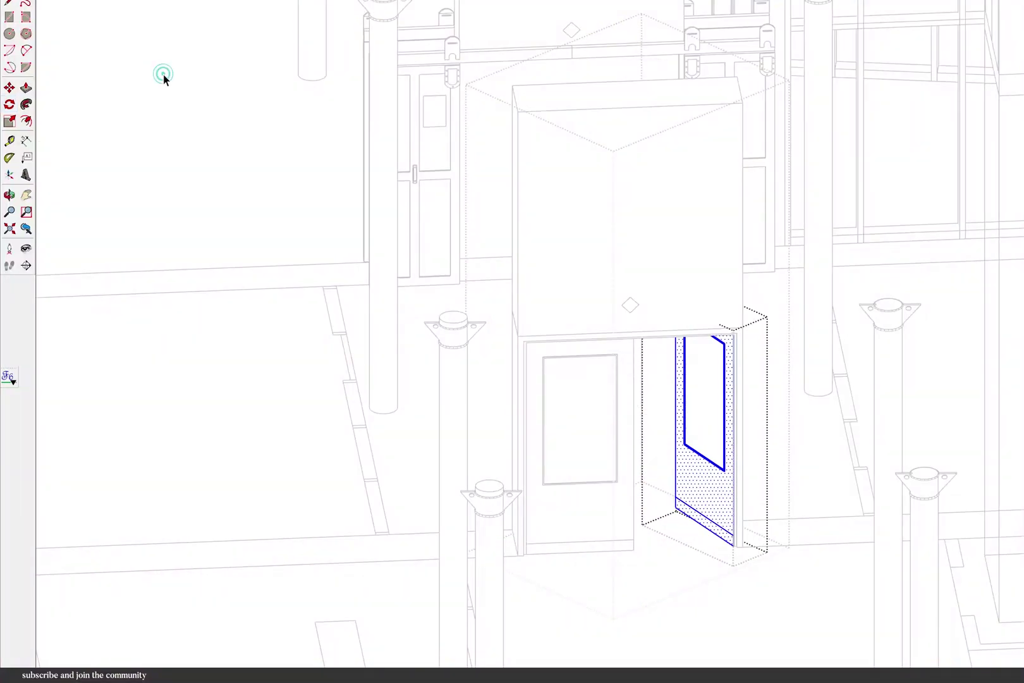
{"action": "scroll", "coordinate": [521, 256], "scroll_direction": "down", "scroll_amount": 5}
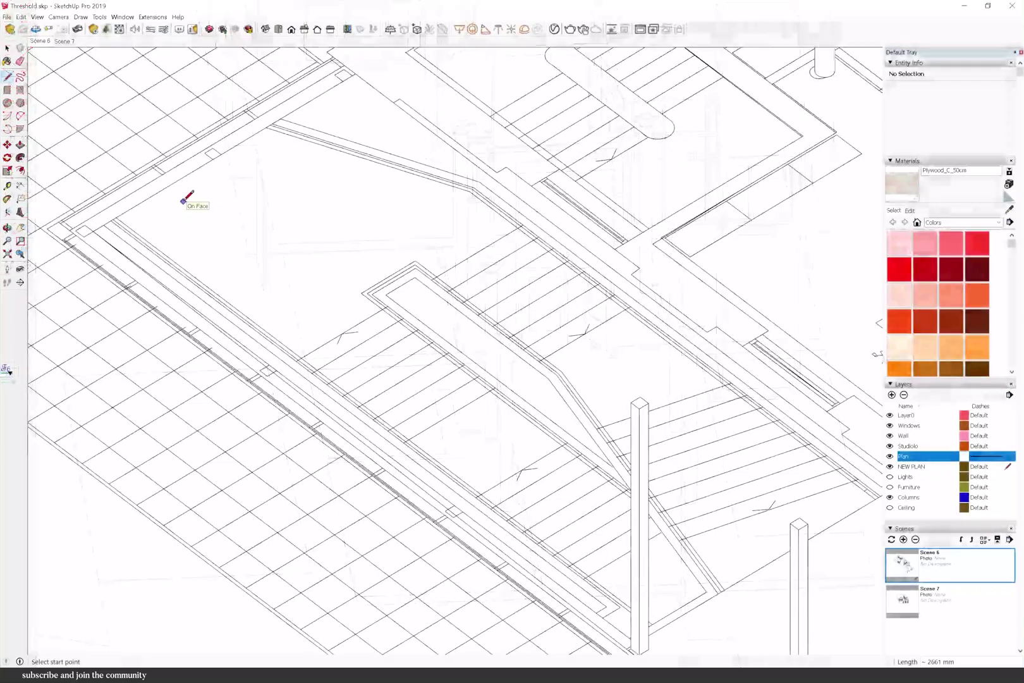
Step: Zoom in on the staircase area and hide the Plan layer
{"action": "scroll", "coordinate": [184, 200], "scroll_direction": "down", "scroll_amount": 2}
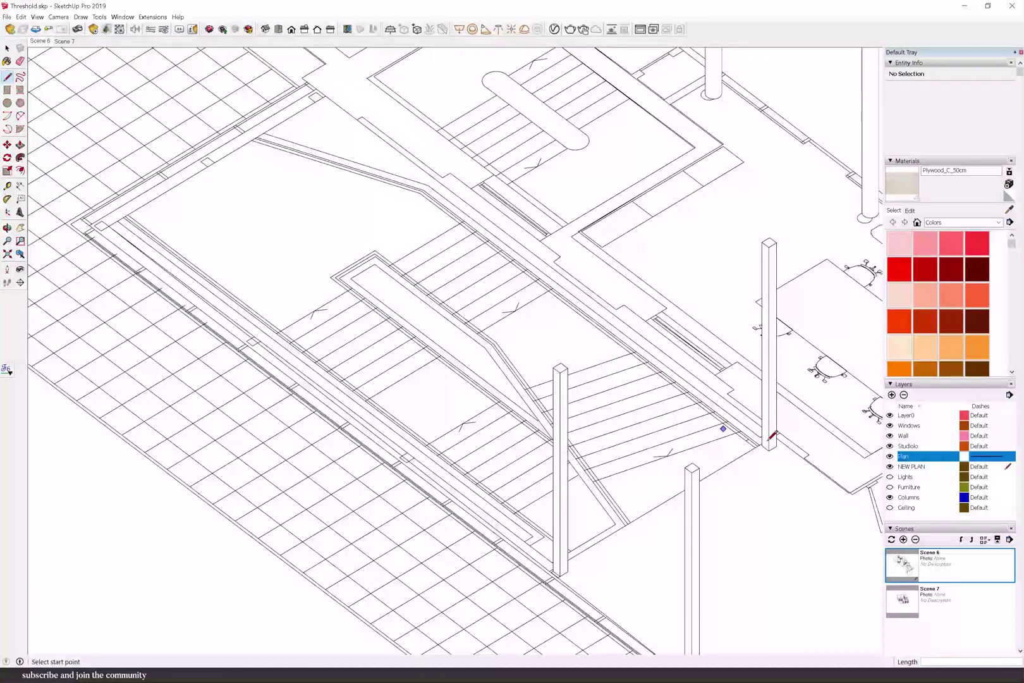
{"action": "scroll", "coordinate": [759, 437], "scroll_direction": "up", "scroll_amount": 3}
{"action": "left_click", "coordinate": [891, 456]}
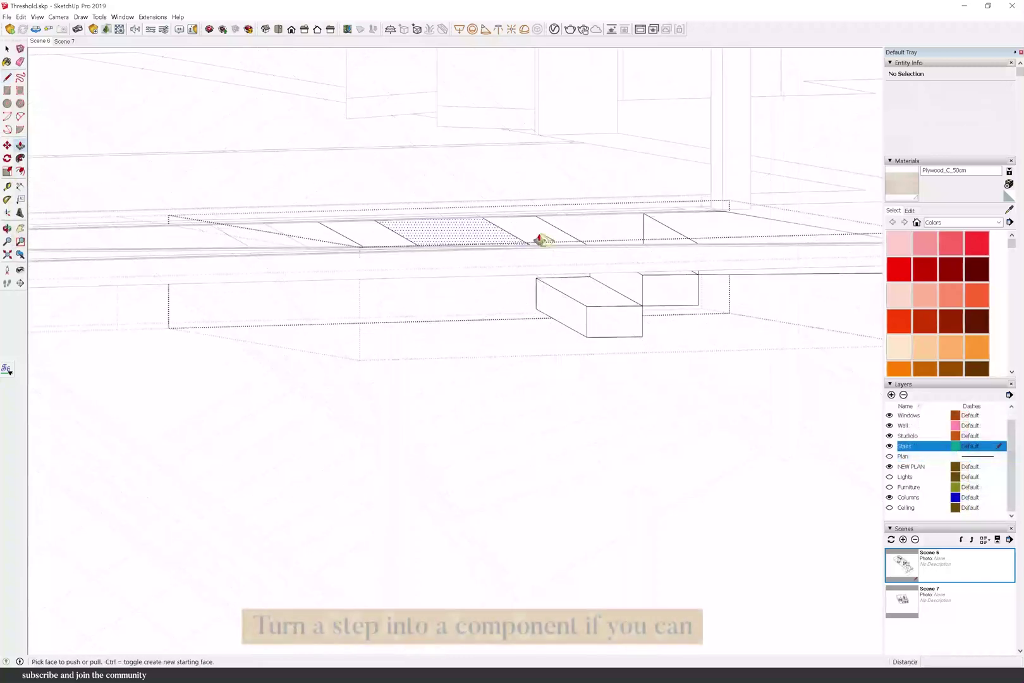
Step: Close the current step's group and reopen the staircase group for editing
{"action": "key", "text": "space"}
{"action": "left_click", "coordinate": [453, 240]}
{"action": "left_click", "coordinate": [320, 245]}
{"action": "left_click", "coordinate": [240, 247]}
{"action": "right_click", "coordinate": [522, 293]}
{"action": "left_click", "coordinate": [534, 300]}
{"action": "right_click", "coordinate": [526, 230]}
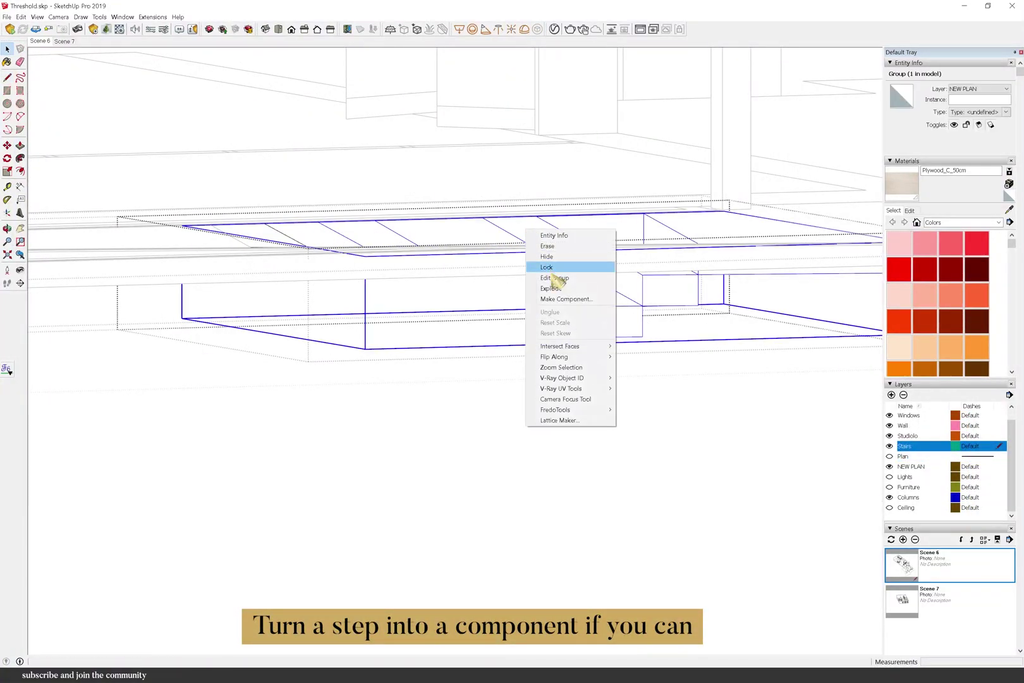
{"action": "left_click", "coordinate": [551, 277]}
Step: Move the third tread group down to the second step's lower corner and extrude its face down by one riser
{"action": "left_click", "coordinate": [532, 230]}
{"action": "key", "text": "m"}
{"action": "left_click", "coordinate": [536, 216]}
{"action": "left_click", "coordinate": [536, 309]}
{"action": "right_click", "coordinate": [547, 323]}
{"action": "left_click", "coordinate": [608, 377]}
{"action": "key", "text": "p"}
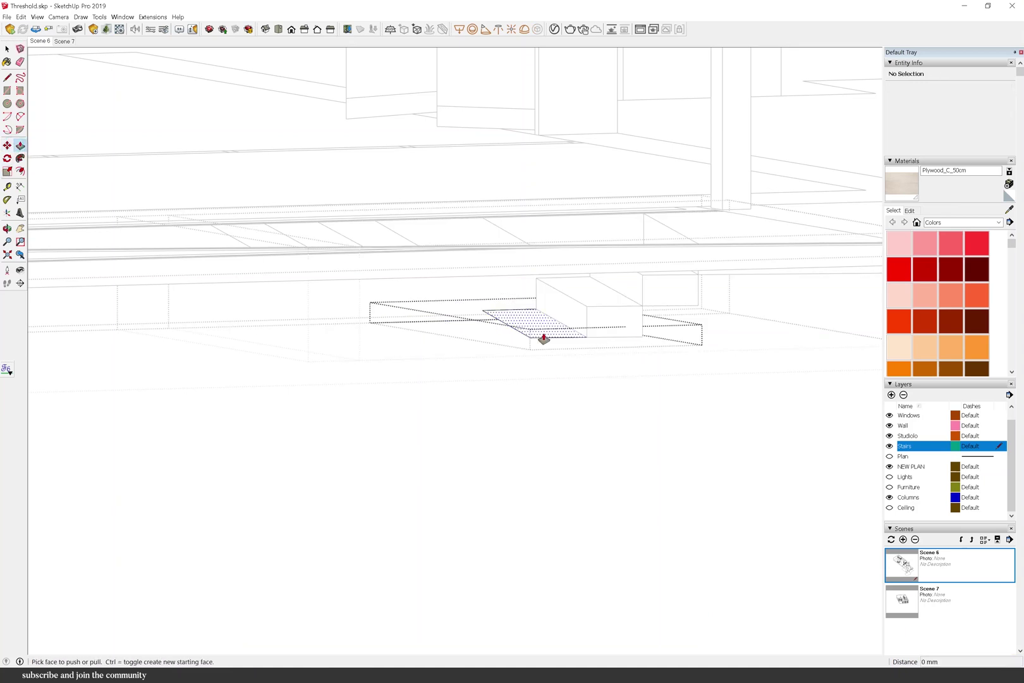
{"action": "left_click", "coordinate": [544, 335]}
{"action": "left_click", "coordinate": [546, 352]}
{"action": "right_click", "coordinate": [480, 375]}
{"action": "left_click", "coordinate": [499, 381]}
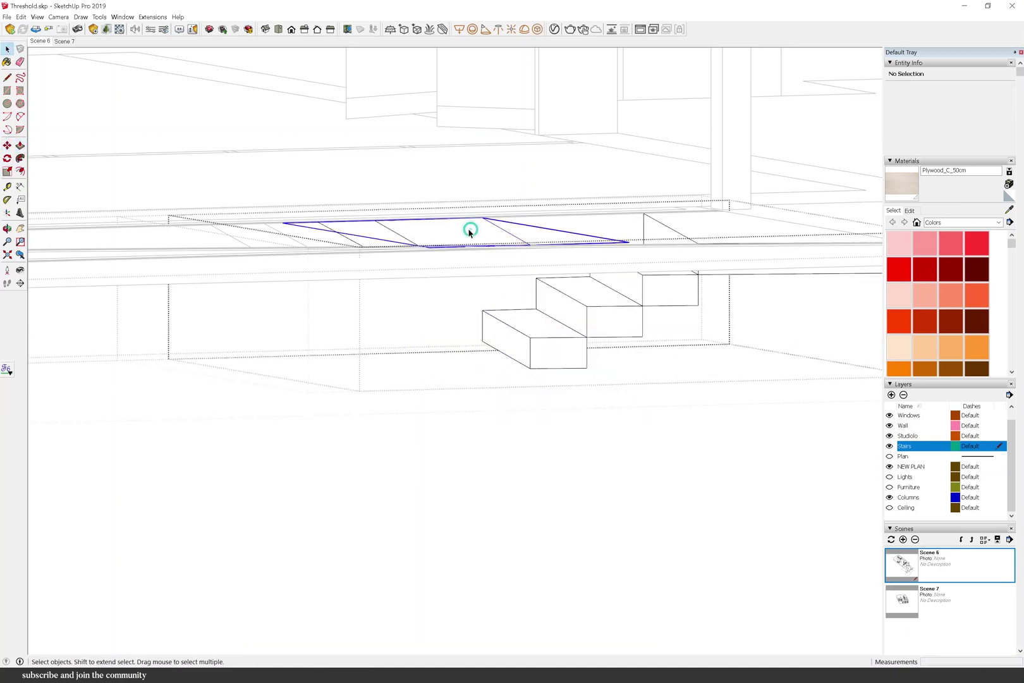
Step: Move the fourth tread group down to the third step's base corner and extrude its face 170 mm
{"action": "left_click", "coordinate": [475, 218]}
{"action": "key", "text": "m"}
{"action": "left_click", "coordinate": [482, 218]}
{"action": "left_click", "coordinate": [530, 367]}
{"action": "right_click", "coordinate": [478, 357]}
{"action": "left_click", "coordinate": [538, 411]}
{"action": "key", "text": "p"}
{"action": "left_click", "coordinate": [445, 369]}
{"action": "type", "text": "170"}
{"action": "key", "text": "Return"}
Step: Lower the fifth tread group to the base of the fourth step and extrude its face into a solid step
{"action": "scroll", "coordinate": [448, 390], "scroll_direction": "up", "scroll_amount": 1}
{"action": "left_click", "coordinate": [7, 49]}
{"action": "left_click", "coordinate": [405, 212]}
{"action": "left_click", "coordinate": [7, 145]}
{"action": "left_click", "coordinate": [420, 195]}
{"action": "left_click", "coordinate": [418, 372]}
{"action": "right_click", "coordinate": [405, 387]}
{"action": "left_click", "coordinate": [464, 441]}
{"action": "left_click", "coordinate": [16, 146]}
{"action": "left_click", "coordinate": [435, 411]}
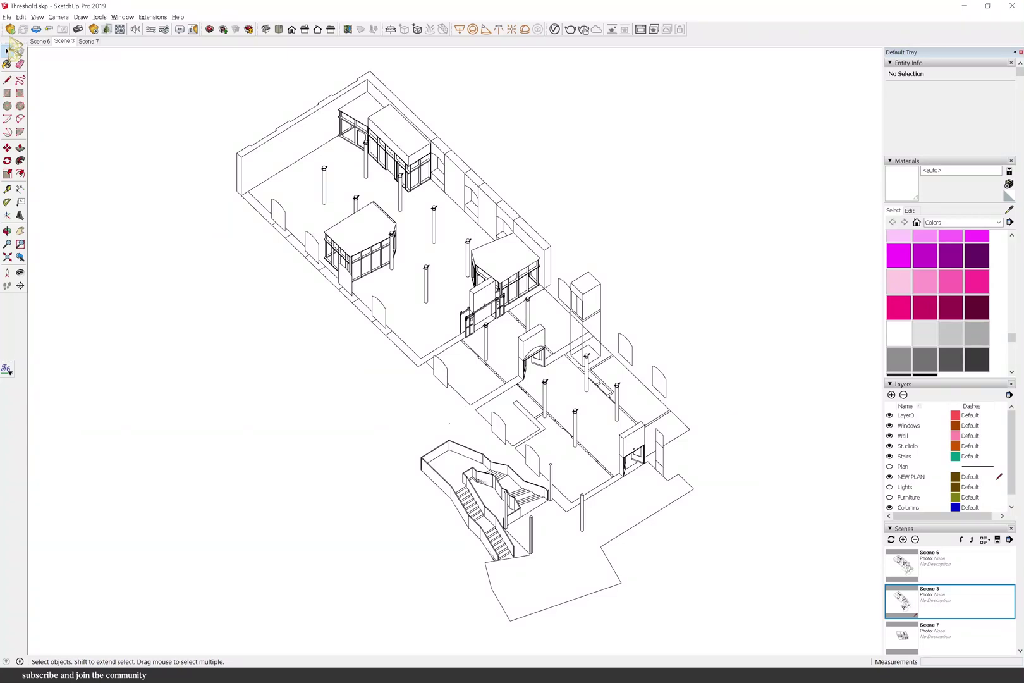
Step: Export the axonometric view as Threshold.pdf and position the linked drawing centrally on the Illustrator artboard
{"action": "left_click", "coordinate": [6, 17]}
{"action": "mouse_move", "coordinate": [136, 173]}
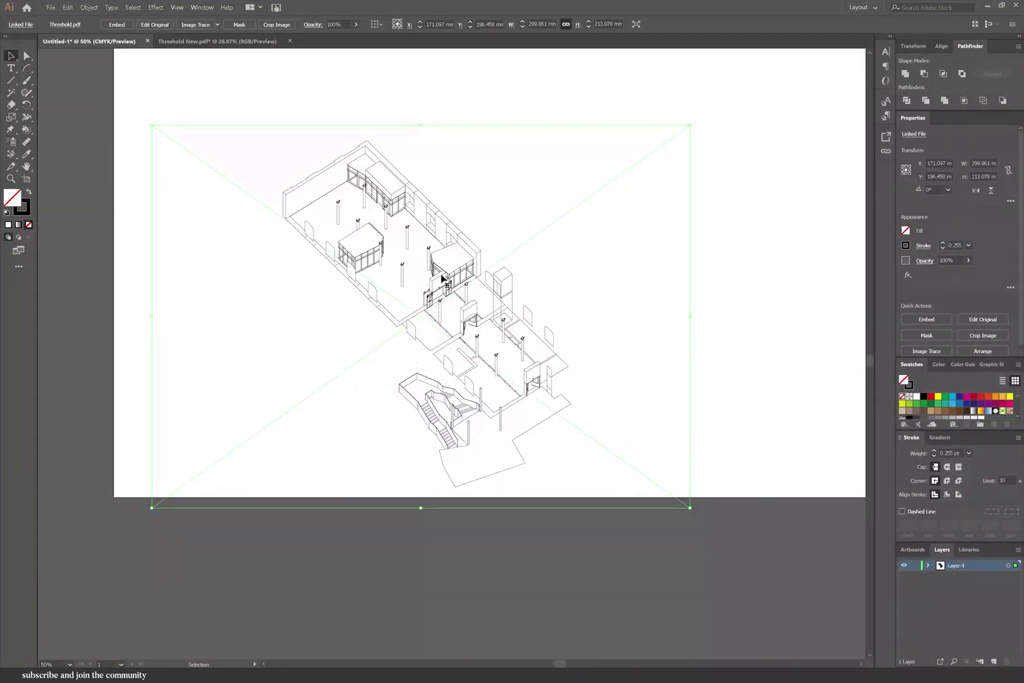
{"action": "mouse_move", "coordinate": [443, 278]}
{"action": "left_mouse_down"}
{"action": "mouse_move", "coordinate": [601, 178]}
{"action": "mouse_move", "coordinate": [579, 192]}
{"action": "left_mouse_up"}
{"action": "scroll", "coordinate": [406, 359], "scroll_direction": "down", "scroll_amount": 1, "text": "alt"}
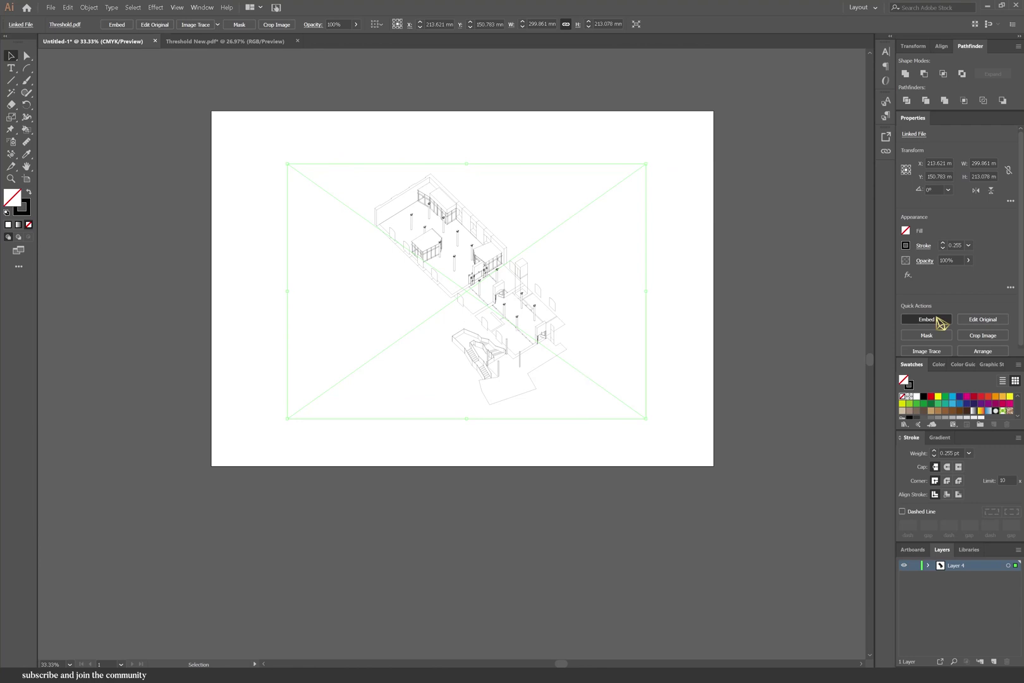
Step: Embed the linked Threshold.pdf and delete its outer clipping frame
{"action": "left_click", "coordinate": [932, 322]}
{"action": "left_click", "coordinate": [982, 322]}
{"action": "key", "text": "a"}
{"action": "left_click", "coordinate": [287, 164]}
{"action": "key", "text": "Delete"}
{"action": "key", "text": "Delete"}
Step: Select the entire line drawing and enlarge it on the artboard
{"action": "left_click_drag", "start_coordinate": [640, 436], "coordinate": [363, 168]}
{"action": "left_click", "coordinate": [12, 56]}
{"action": "left_click_drag", "start_coordinate": [567, 174], "coordinate": [629, 126]}
{"action": "left_click", "coordinate": [651, 203]}
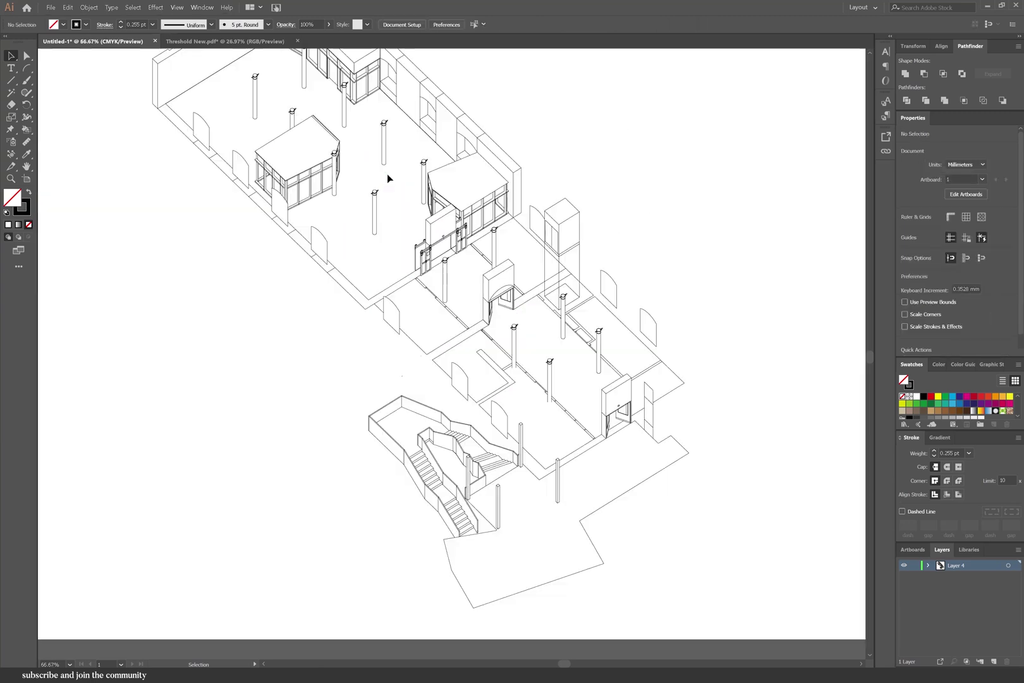
Step: Select the front corner lines of the tall glazed room and set their stroke colour to dark red
{"action": "scroll", "coordinate": [187, 118], "scroll_direction": "up", "scroll_amount": 1, "text": "alt"}
{"action": "scroll", "coordinate": [421, 175], "scroll_direction": "up", "scroll_amount": 3, "text": "alt"}
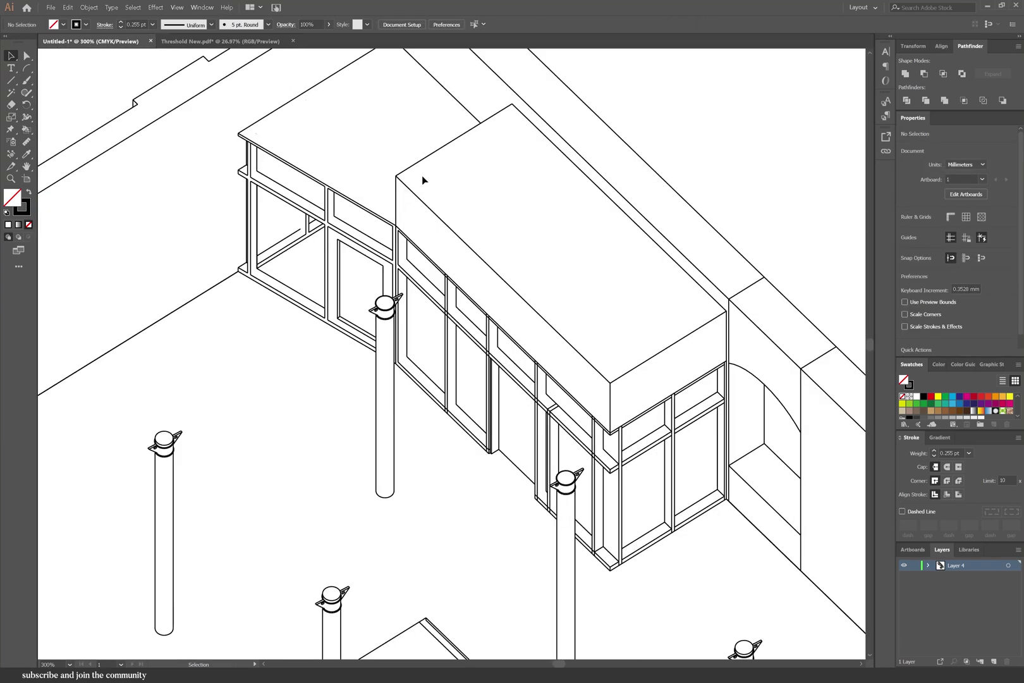
{"action": "key", "text": "a"}
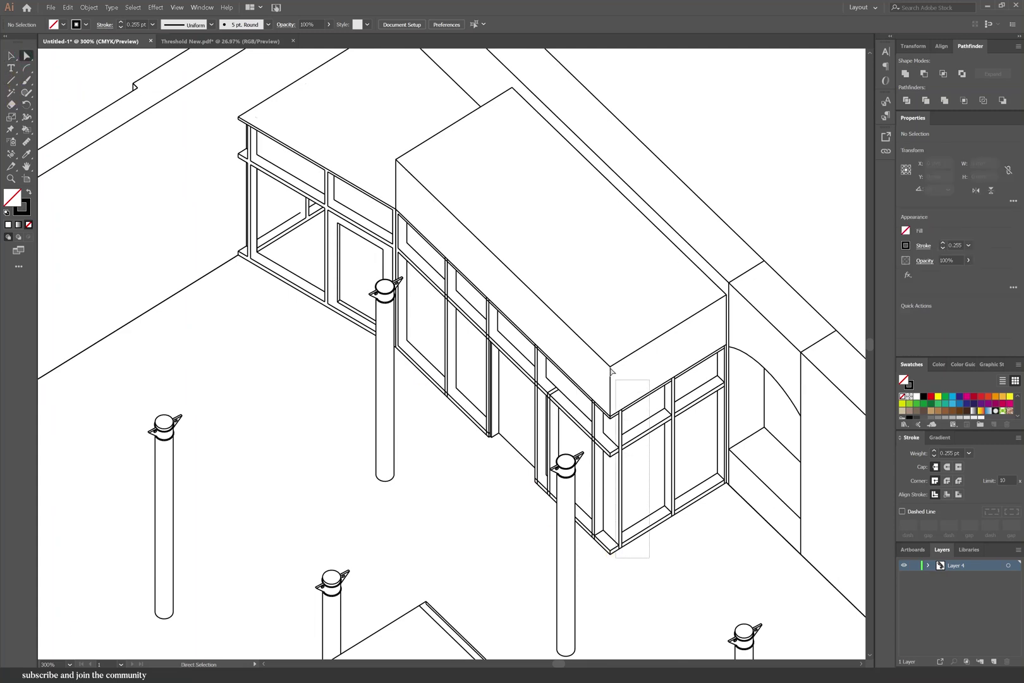
{"action": "left_click_drag", "start_coordinate": [590, 340], "coordinate": [592, 342]}
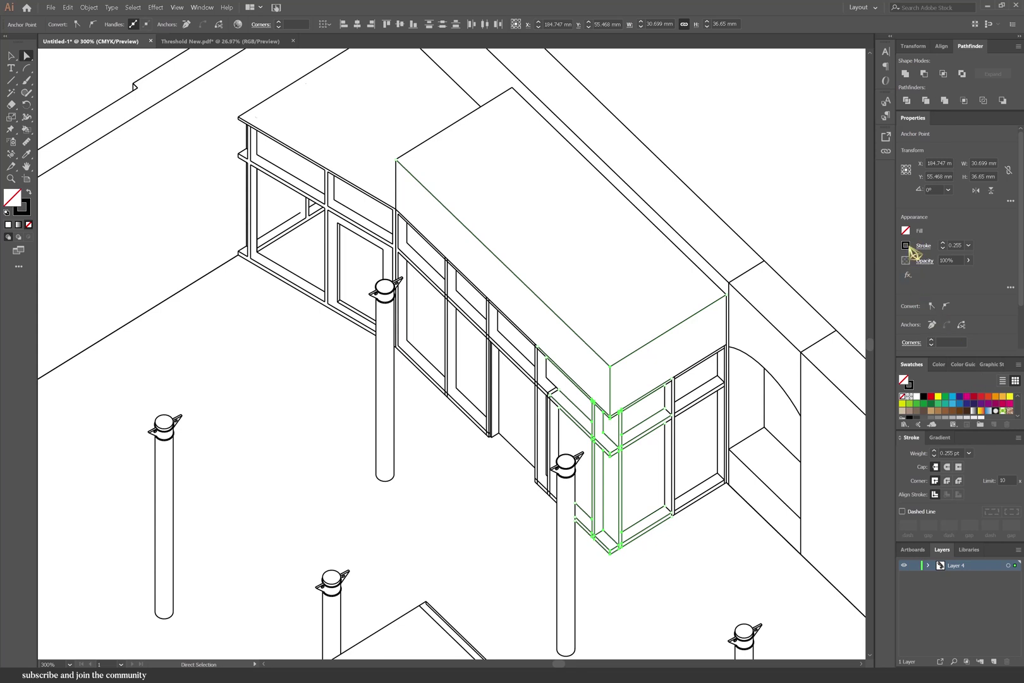
{"action": "left_click", "coordinate": [907, 246]}
{"action": "left_click", "coordinate": [866, 284]}
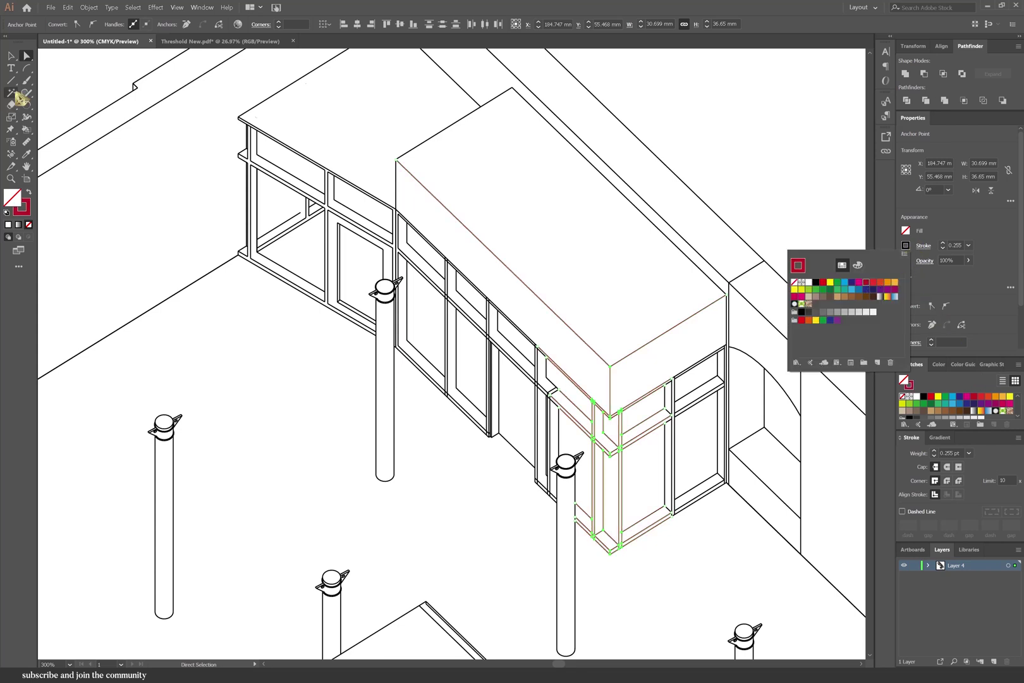
{"action": "left_click", "coordinate": [675, 532]}
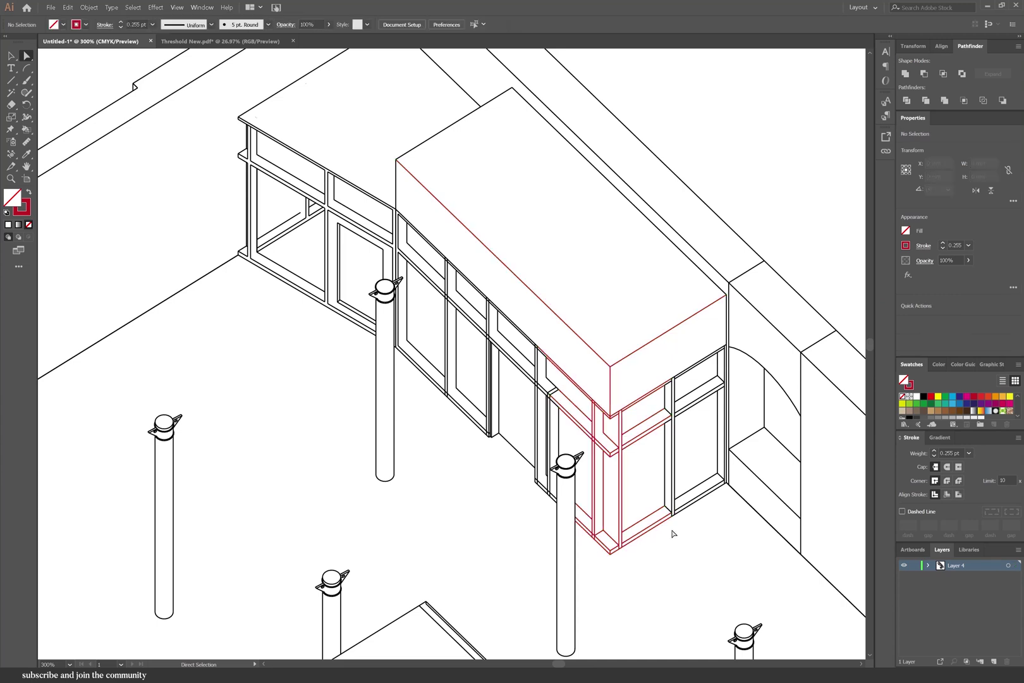
Step: Copy the dark red stroke with the Eyedropper to the glazed room's short side frames and the door's base lines
{"action": "left_click_drag", "start_coordinate": [637, 306], "coordinate": [638, 306]}
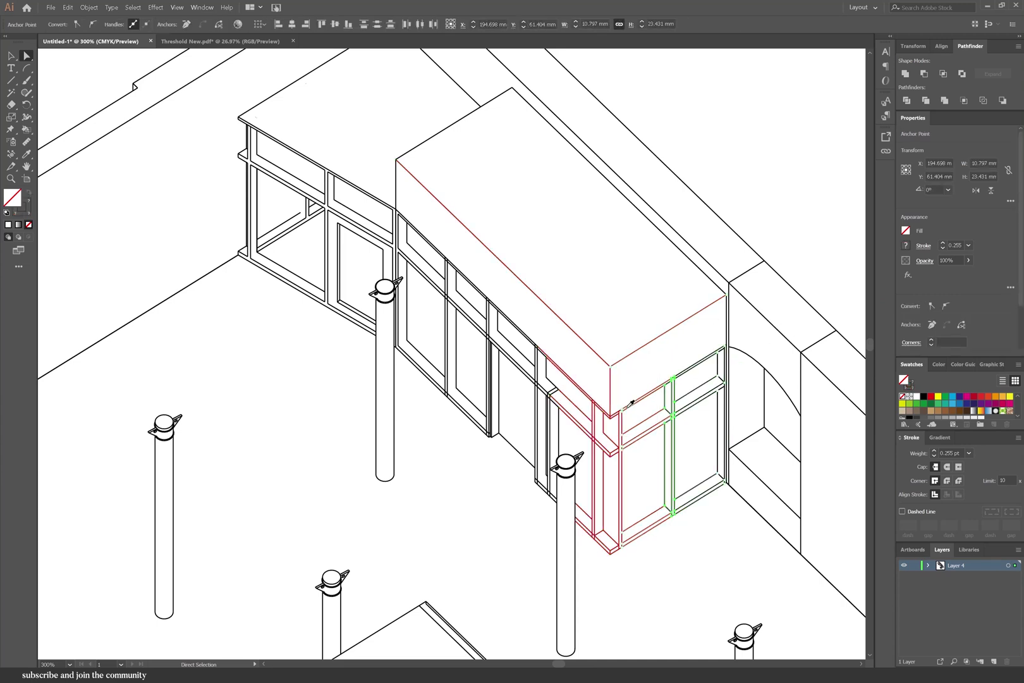
{"action": "key", "text": "i"}
{"action": "left_click", "coordinate": [27, 57]}
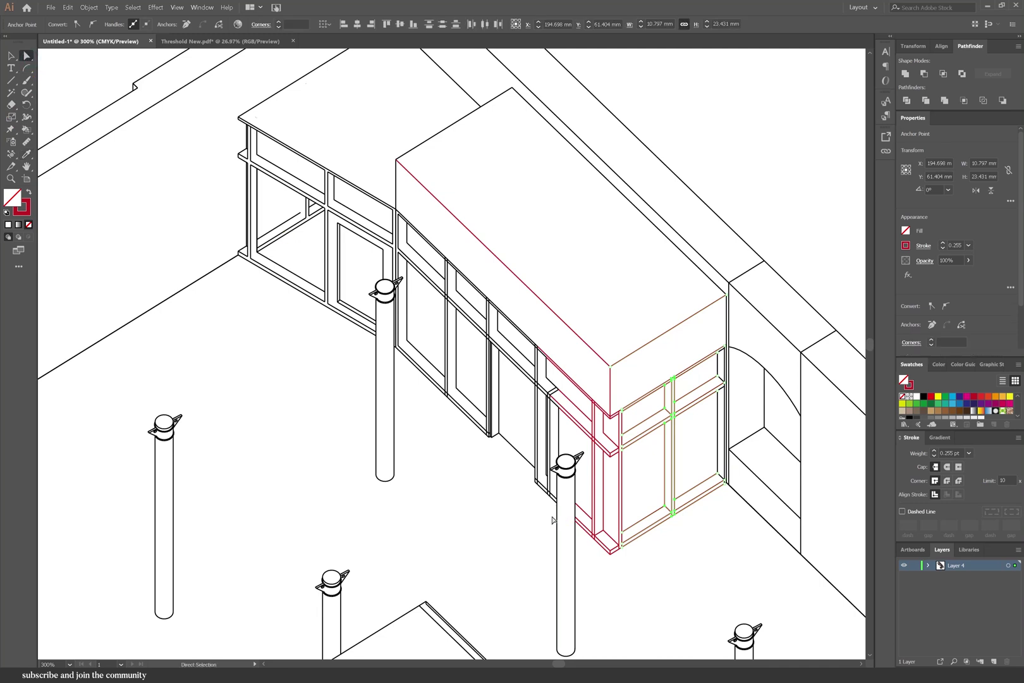
{"action": "left_click_drag", "start_coordinate": [527, 480], "coordinate": [529, 479]}
{"action": "key", "text": "i"}
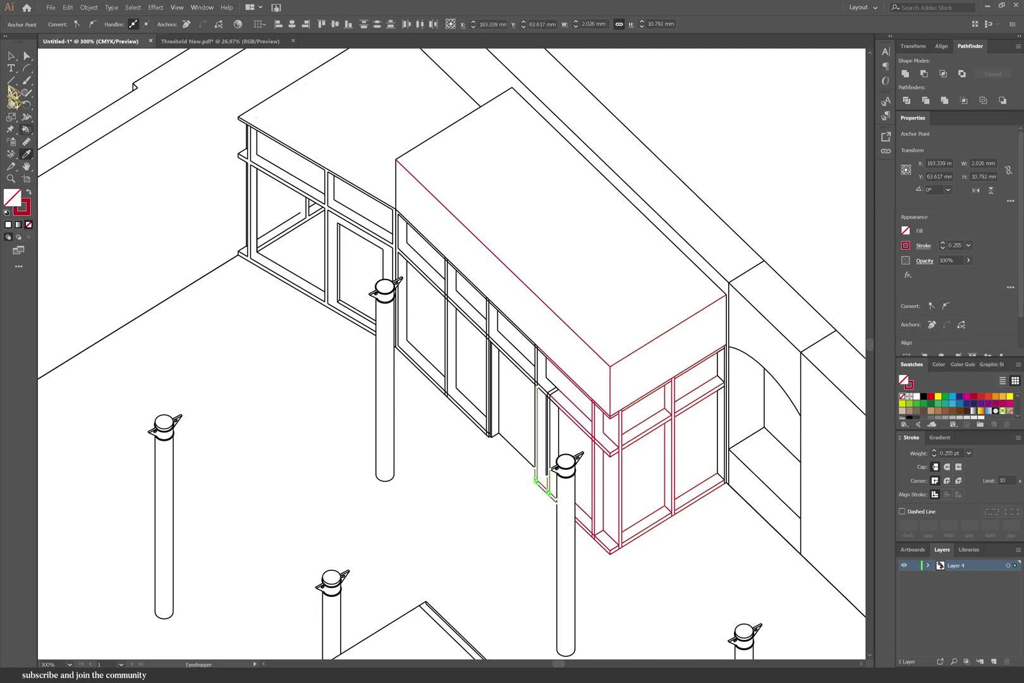
Step: Select the frames along the room's long glazed front and match their stroke to the dark red roof edge
{"action": "left_click_drag", "start_coordinate": [569, 443], "coordinate": [410, 209]}
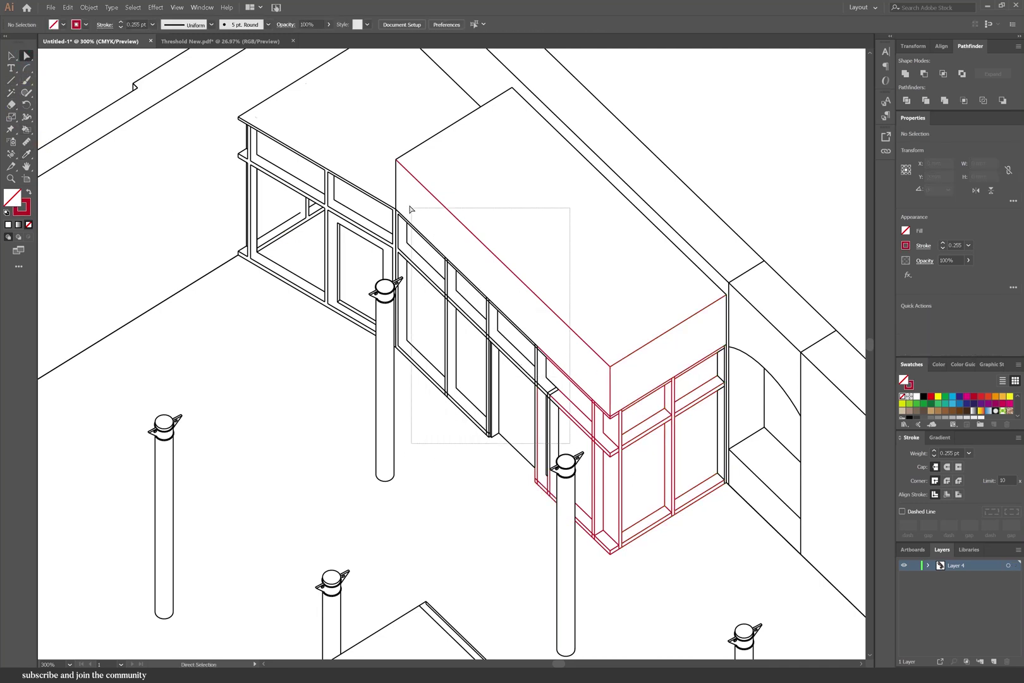
{"action": "left_click_drag", "start_coordinate": [538, 330], "coordinate": [406, 205]}
{"action": "key", "text": "i"}
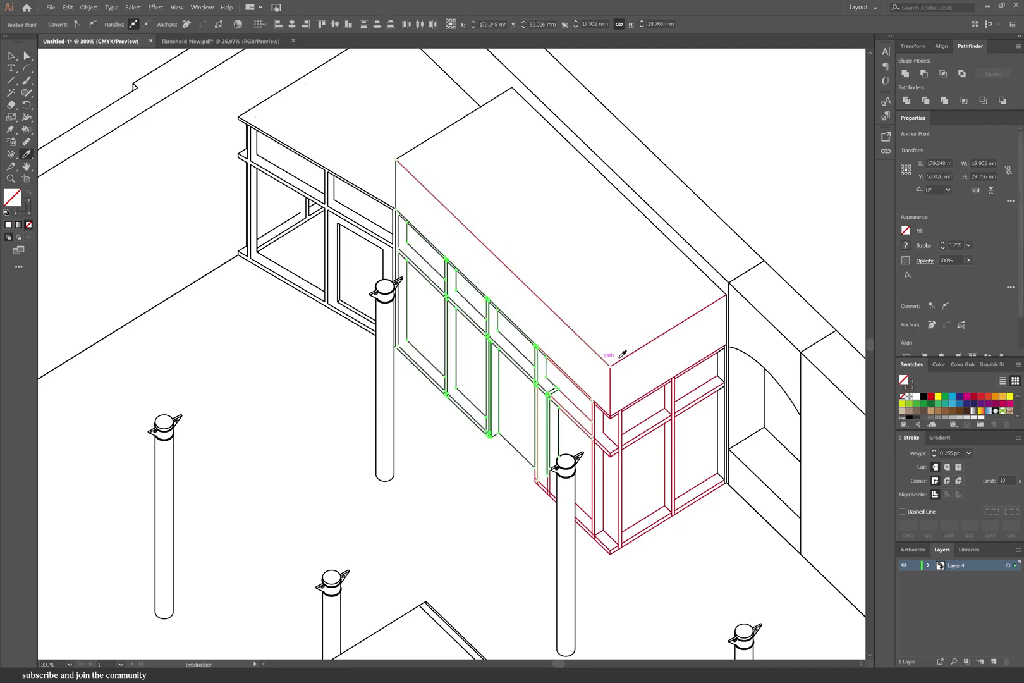
{"action": "left_click", "coordinate": [628, 356]}
{"action": "key", "text": "a"}
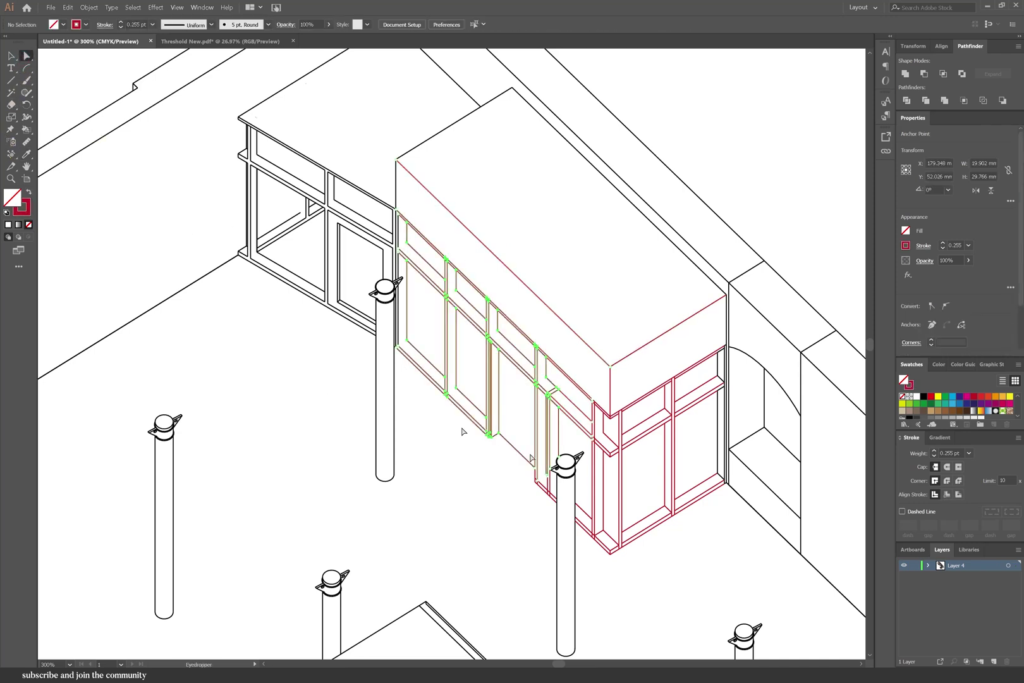
{"action": "left_click", "coordinate": [582, 510]}
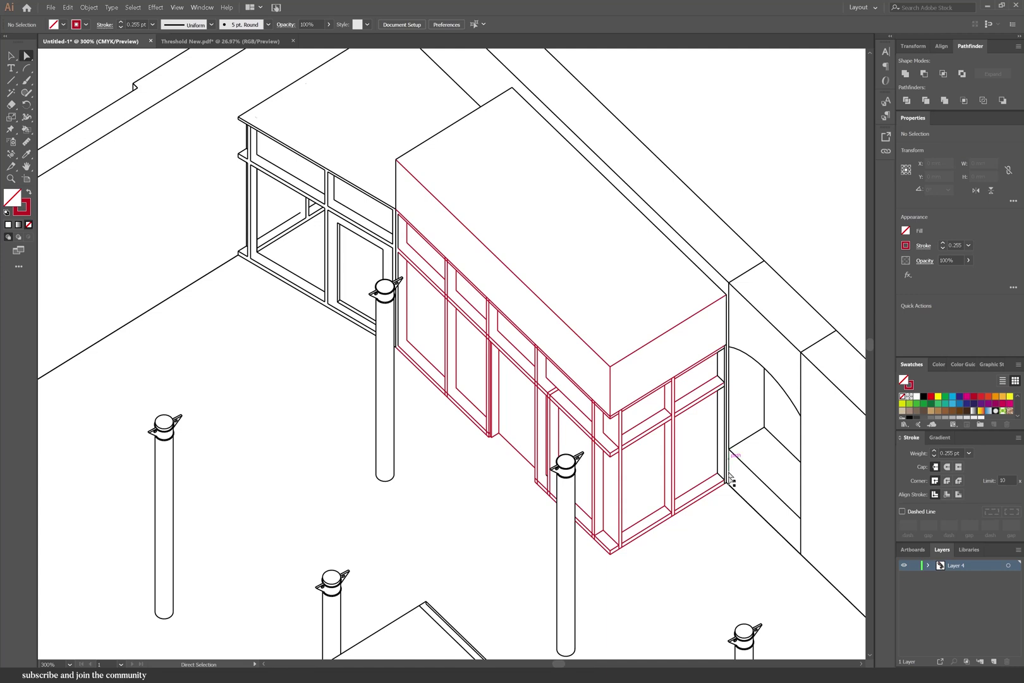
Step: Select the room's end lines beside the arched wall and sample the dark red stroke onto them
{"action": "left_click_drag", "start_coordinate": [682, 285], "coordinate": [683, 290]}
{"action": "key", "text": "i"}
{"action": "left_click", "coordinate": [675, 323]}
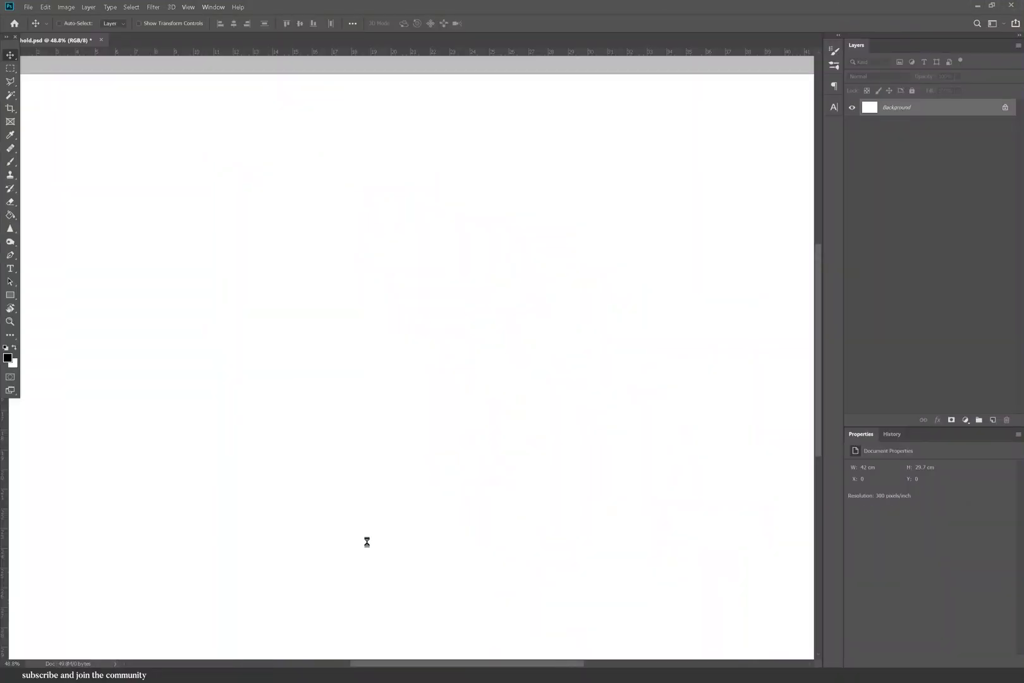
Step: In Photoshop, paste the colour-coded Illustrator linework into the blank document as a smart object and place it
{"action": "key", "text": "ctrl+v"}
{"action": "key", "text": "Return"}
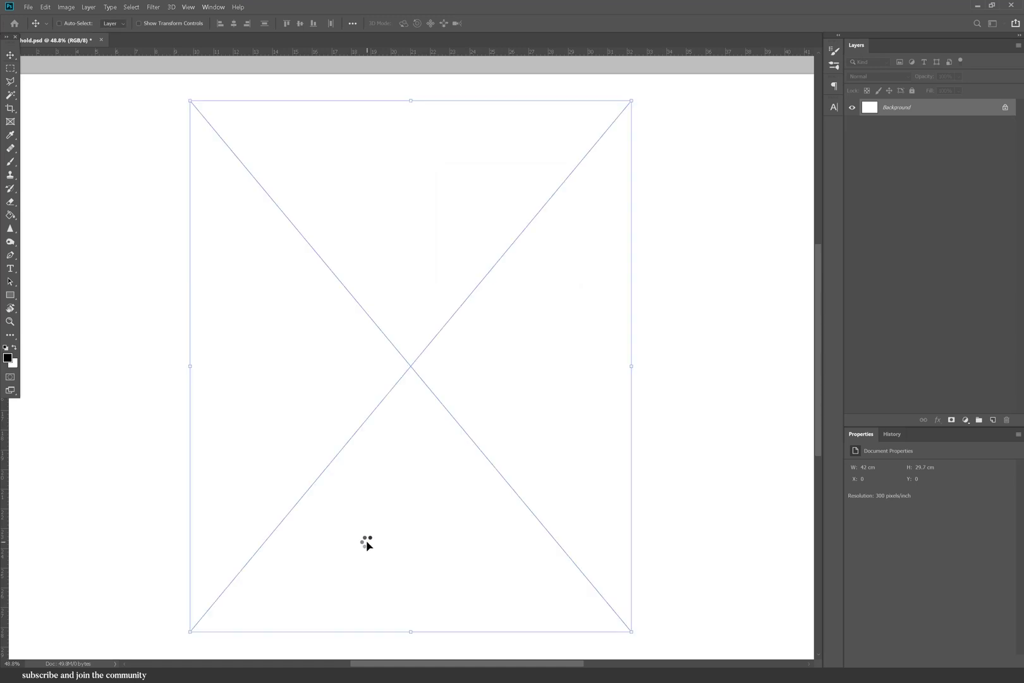
{"action": "key", "text": "Return"}
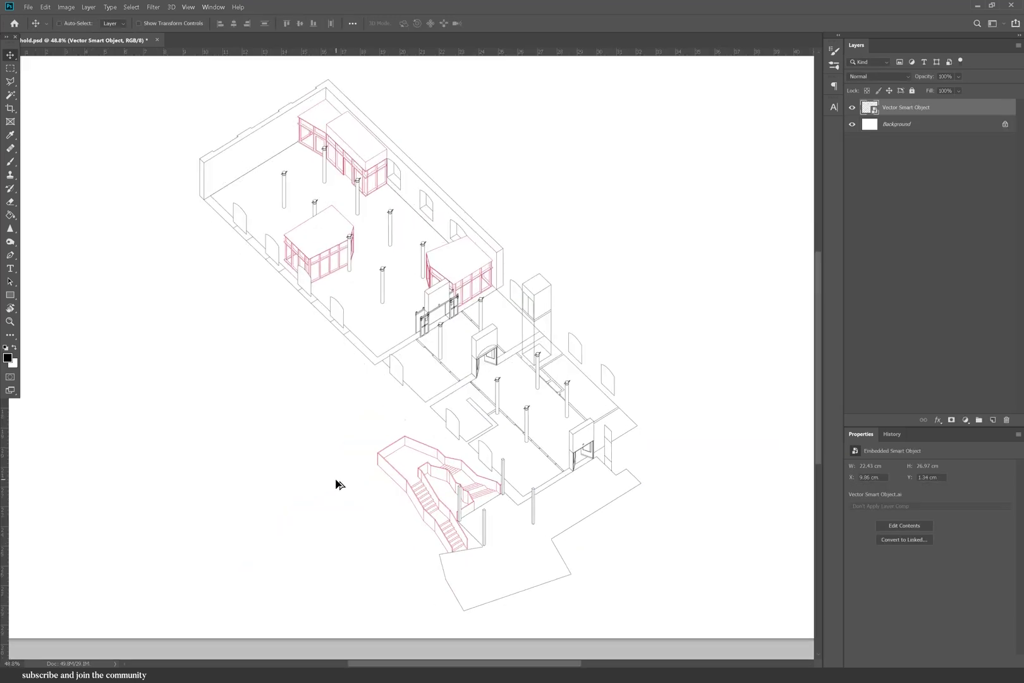
Step: Add a hatch pattern fill to the large hall's floor at a scale of 15%
{"action": "scroll", "coordinate": [375, 286], "scroll_direction": "up", "scroll_amount": 5, "text": "alt"}
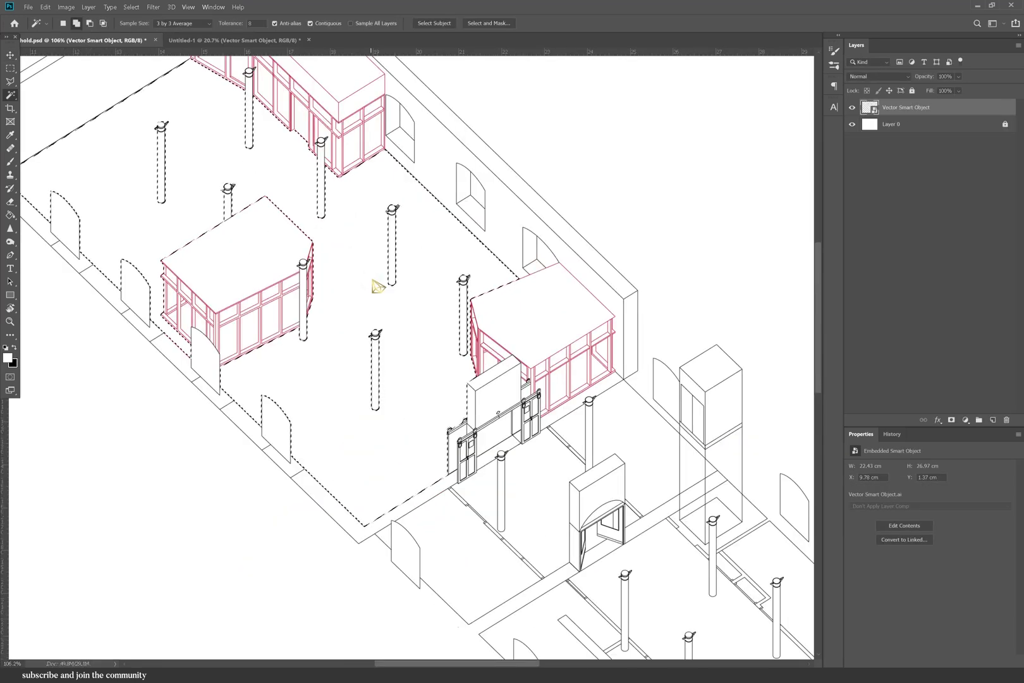
{"action": "scroll", "coordinate": [375, 286], "scroll_direction": "down", "scroll_amount": 1}
{"action": "scroll", "coordinate": [339, 343], "scroll_direction": "down", "scroll_amount": 3, "text": "alt"}
{"action": "left_click", "coordinate": [965, 419]}
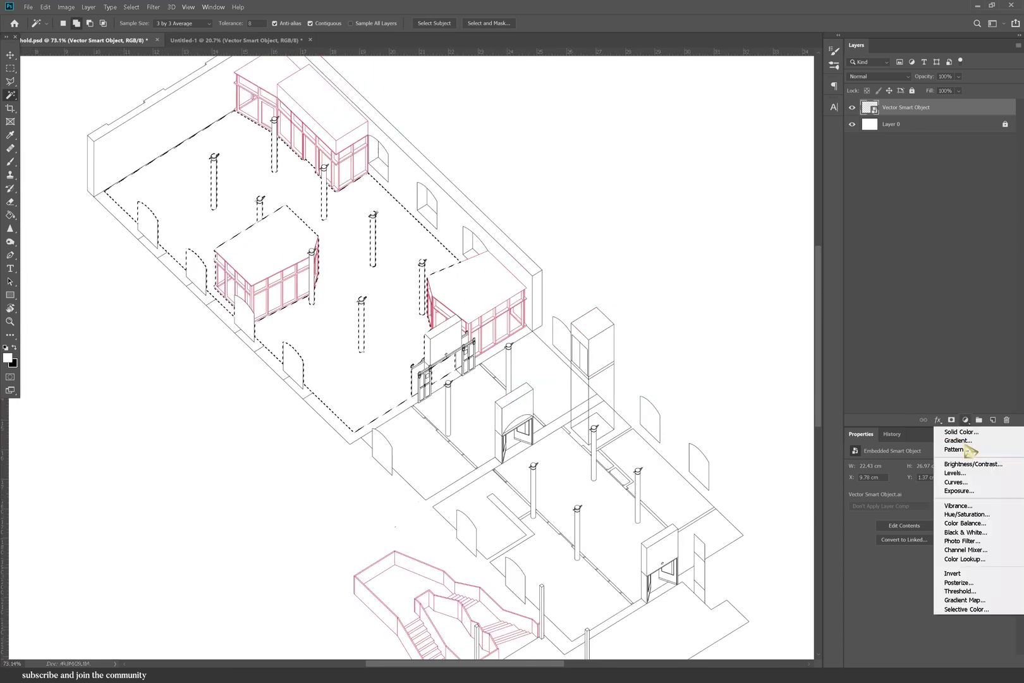
{"action": "left_click", "coordinate": [960, 458]}
{"action": "left_click_drag", "start_coordinate": [522, 206], "coordinate": [519, 220]}
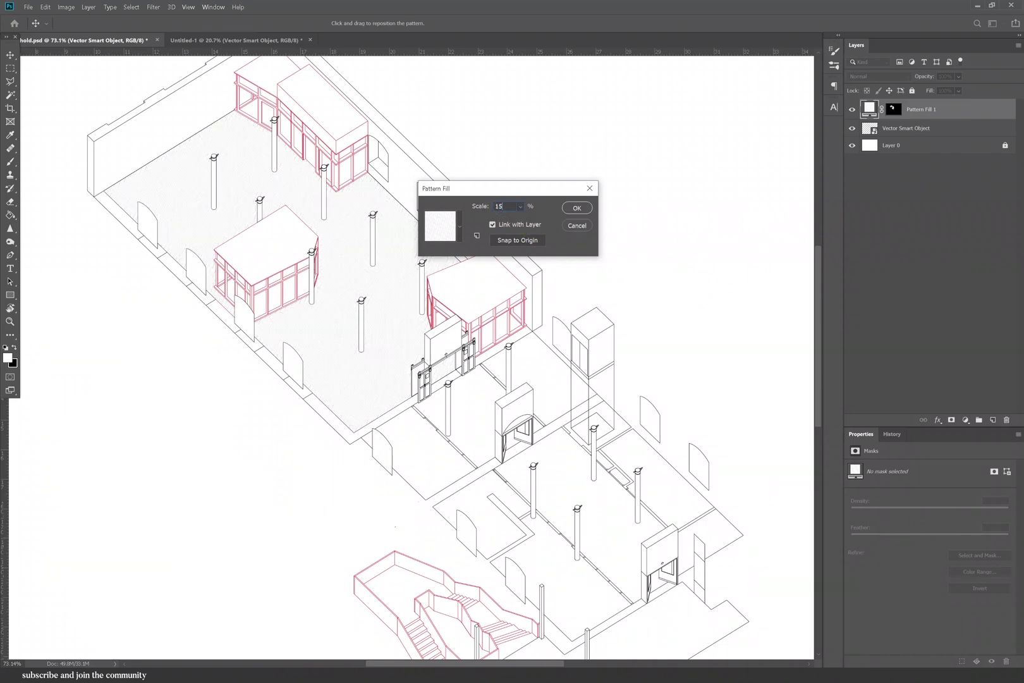
{"action": "left_click", "coordinate": [581, 209]}
Step: Select the floor between the hall doors and the arched doorway on the linework layer and add the hatch pattern fill
{"action": "scroll", "coordinate": [199, 197], "scroll_direction": "up", "scroll_amount": 4}
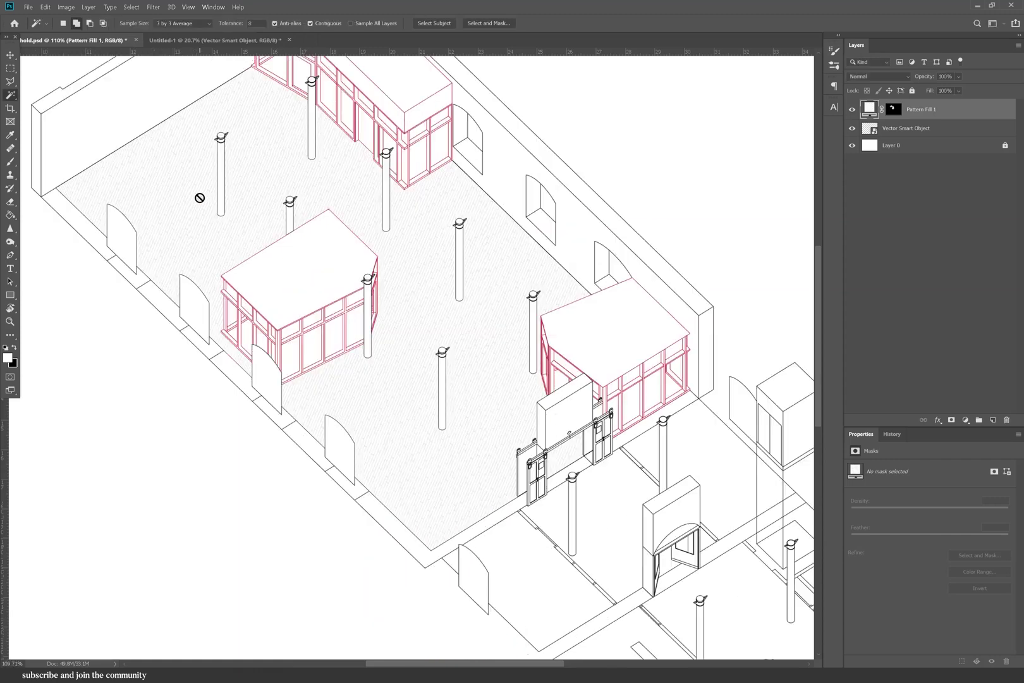
{"action": "scroll", "coordinate": [213, 245], "scroll_direction": "down", "scroll_amount": 3}
{"action": "left_click", "coordinate": [906, 128]}
{"action": "scroll", "coordinate": [507, 416], "scroll_direction": "up", "scroll_amount": 4}
{"action": "scroll", "coordinate": [217, 300], "scroll_direction": "down", "scroll_amount": 5}
{"action": "scroll", "coordinate": [394, 411], "scroll_direction": "up", "scroll_amount": 1}
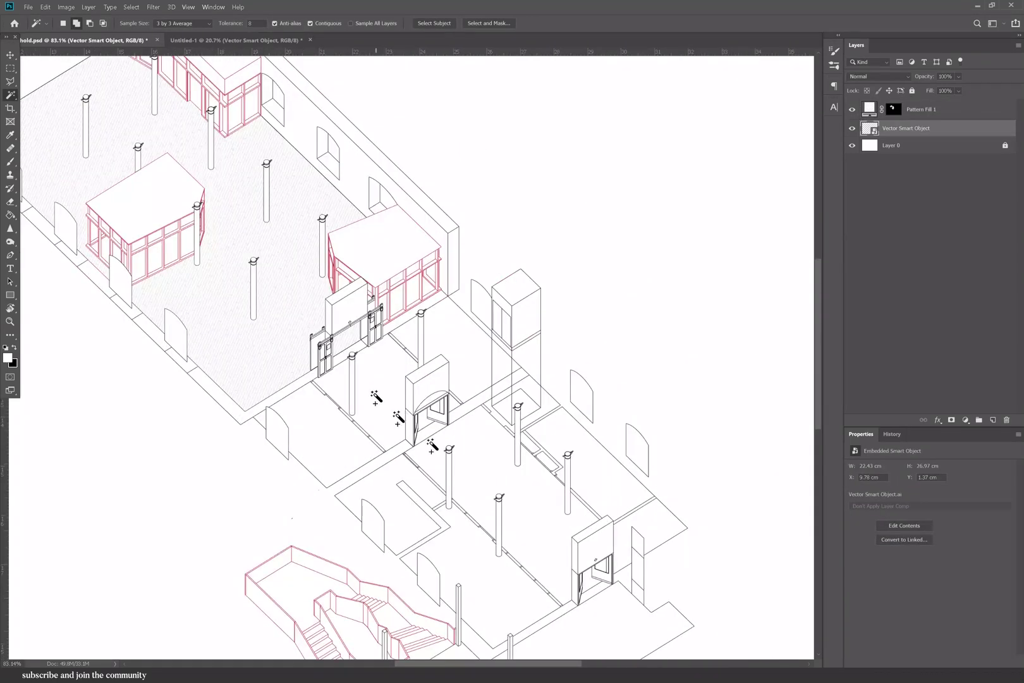
{"action": "scroll", "coordinate": [437, 440], "scroll_direction": "up", "scroll_amount": 3}
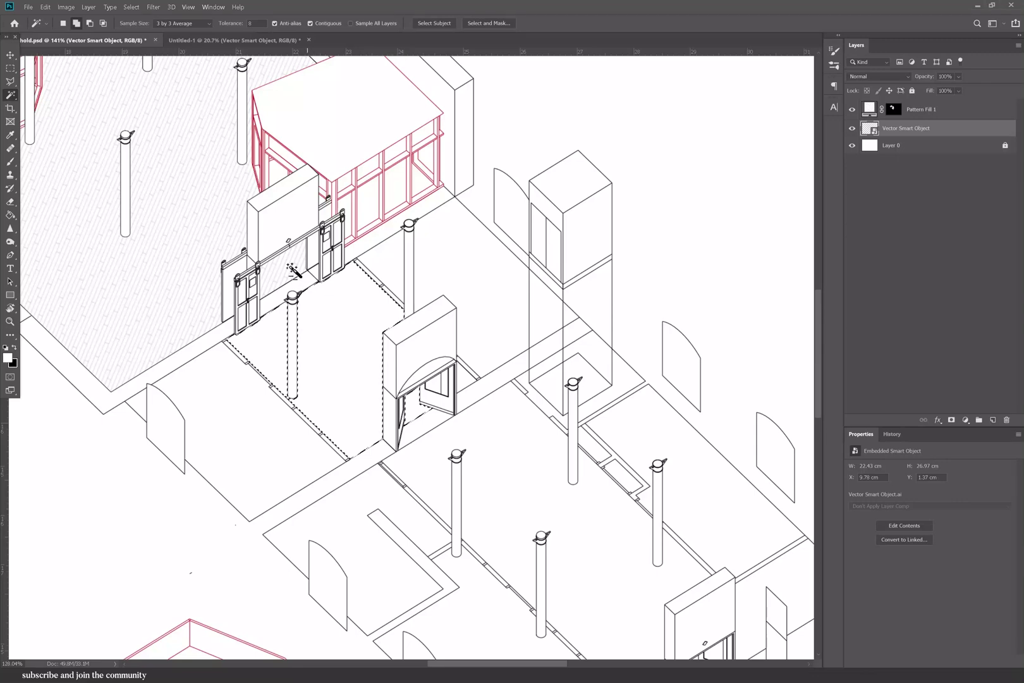
{"action": "scroll", "coordinate": [404, 370], "scroll_direction": "down", "scroll_amount": 1}
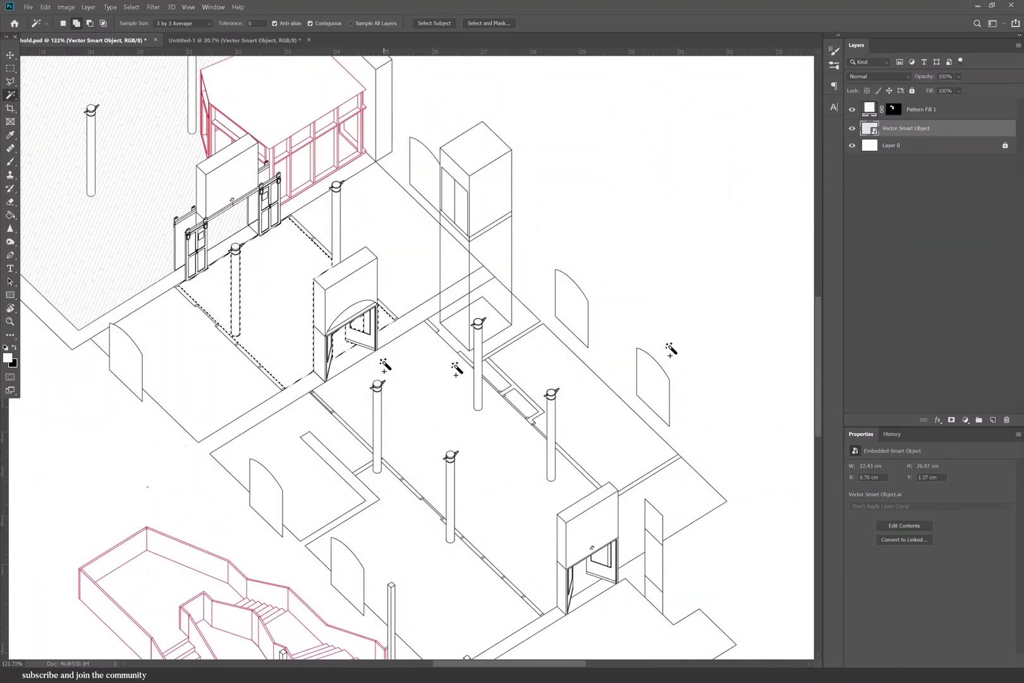
{"action": "left_click", "coordinate": [961, 427]}
{"action": "left_click", "coordinate": [885, 474]}
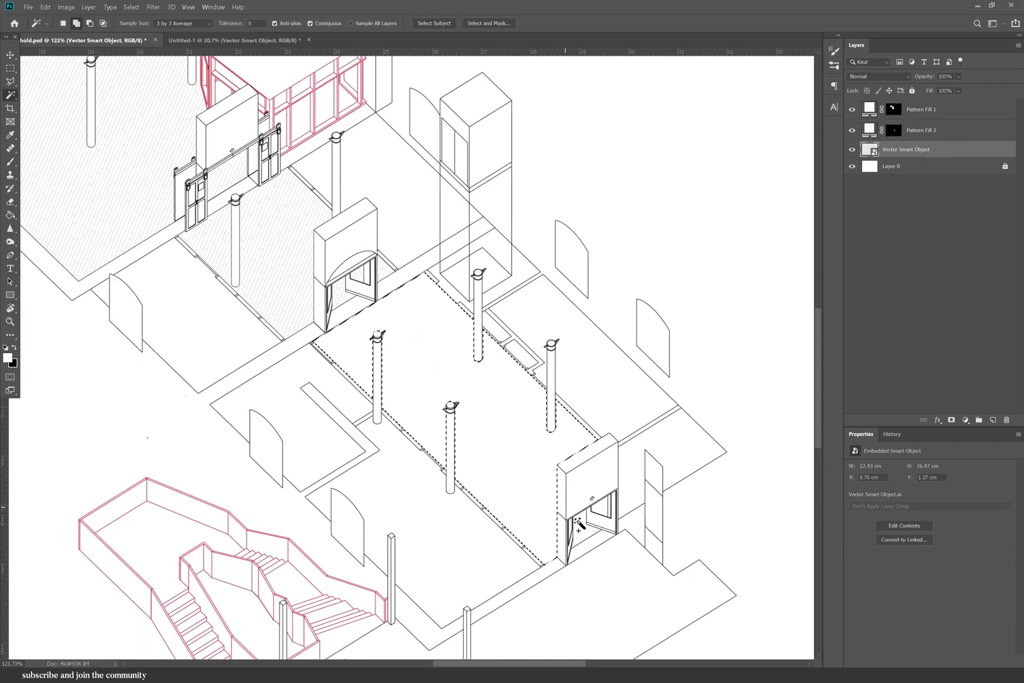
Step: Add the hatch pattern fill to the selected floor of the room beyond the arched doorway
{"action": "left_click", "coordinate": [965, 419]}
{"action": "left_click", "coordinate": [954, 449]}
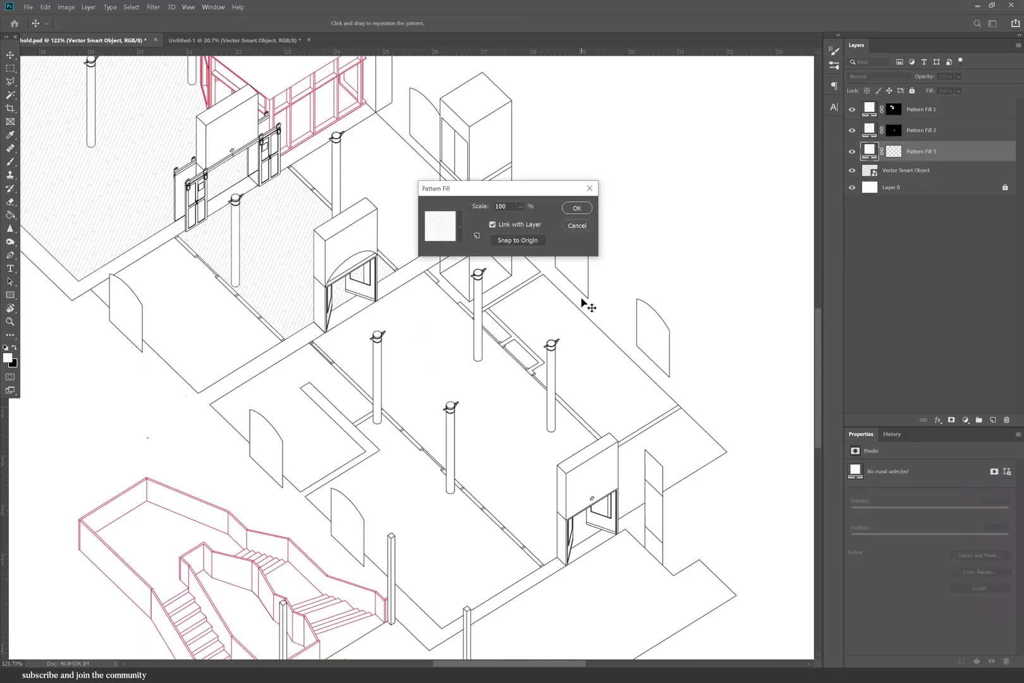
{"action": "left_click", "coordinate": [580, 204]}
{"action": "scroll", "coordinate": [670, 408], "scroll_direction": "down", "scroll_amount": 4, "text": "alt"}
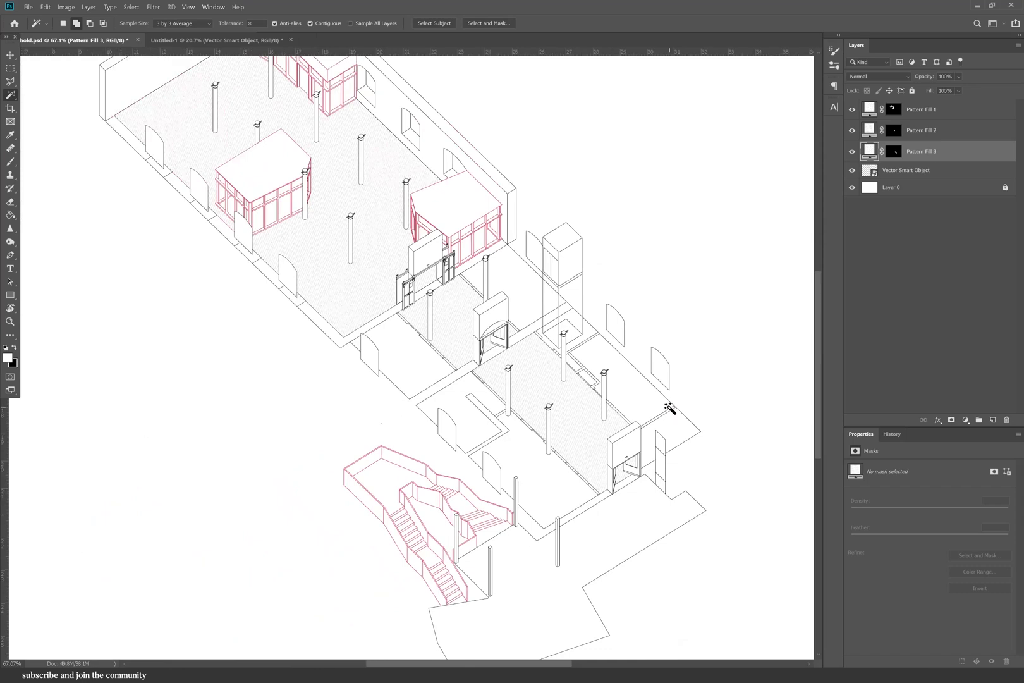
{"action": "scroll", "coordinate": [264, 171], "scroll_direction": "up", "scroll_amount": 2, "text": "alt"}
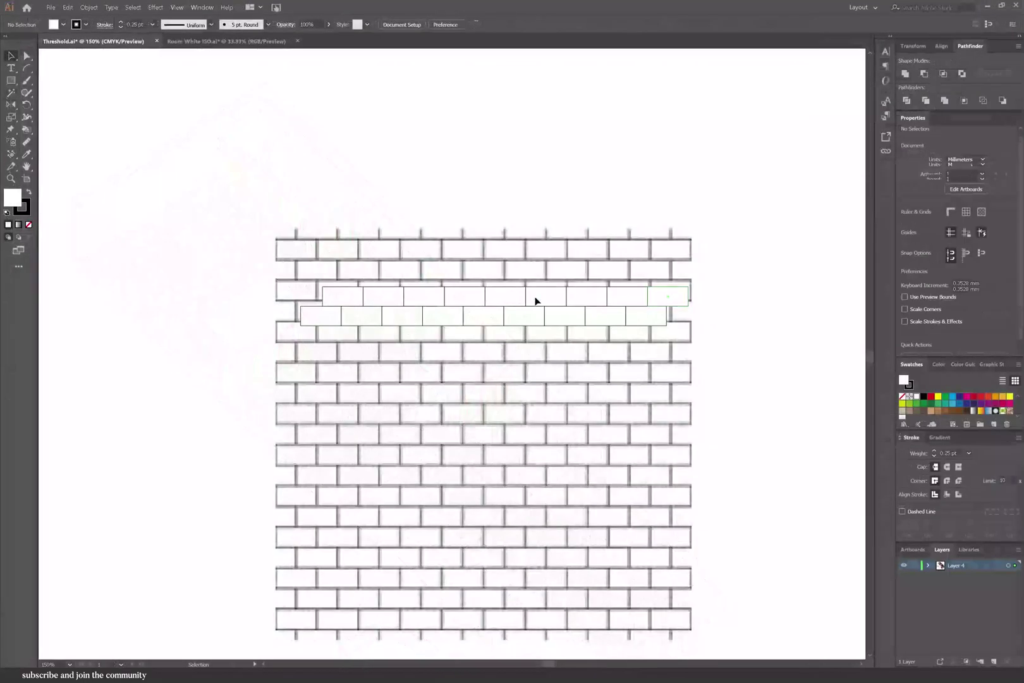
Step: In Illustrator, delete the reference brick image and extend the upper row of drawn bricks with one more copy
{"action": "left_click", "coordinate": [636, 438]}
{"action": "key", "text": "Delete"}
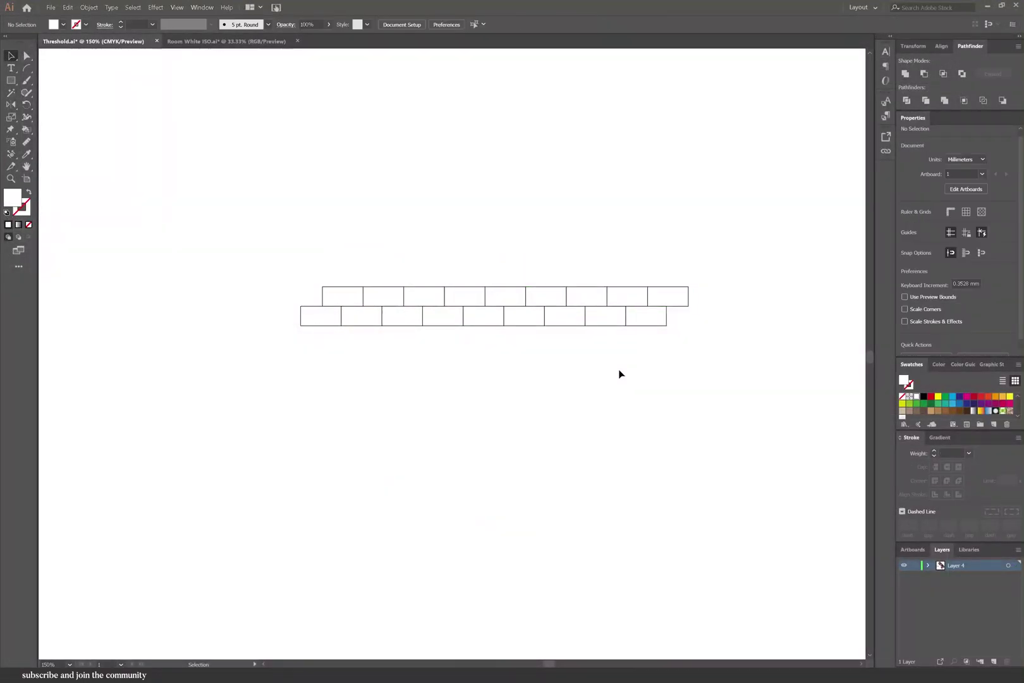
{"action": "left_click_drag", "start_coordinate": [336, 299], "coordinate": [286, 336], "text": "alt+shift"}
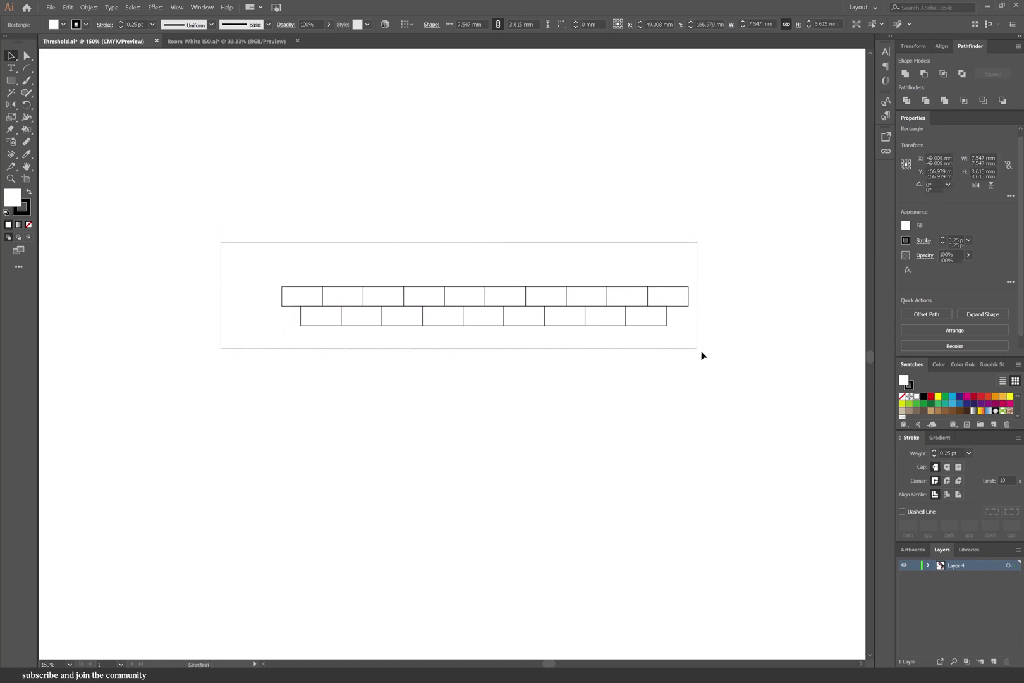
Step: Duplicate the two brick rows downward to form ten rows and copy a brick to the start of the second row
{"action": "key", "text": "ctrl+a"}
{"action": "left_click_drag", "start_coordinate": [608, 299], "coordinate": [605, 503], "text": "alt+shift"}
{"action": "left_click_drag", "start_coordinate": [604, 502], "coordinate": [605, 502], "text": "alt+shift"}
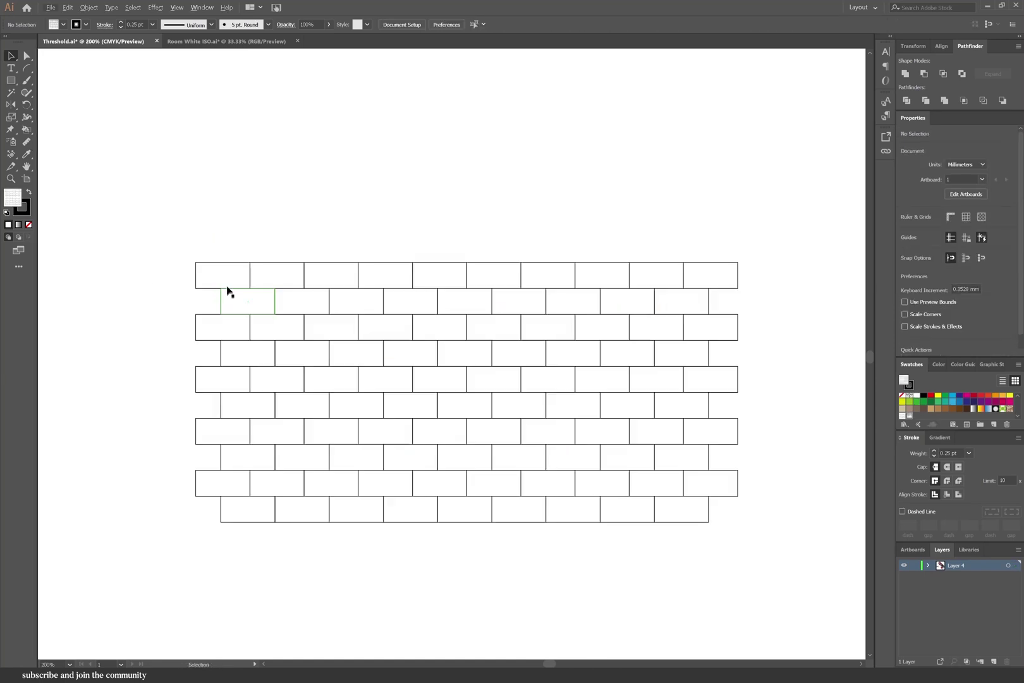
{"action": "left_click_drag", "start_coordinate": [227, 286], "coordinate": [190, 291], "text": "alt"}
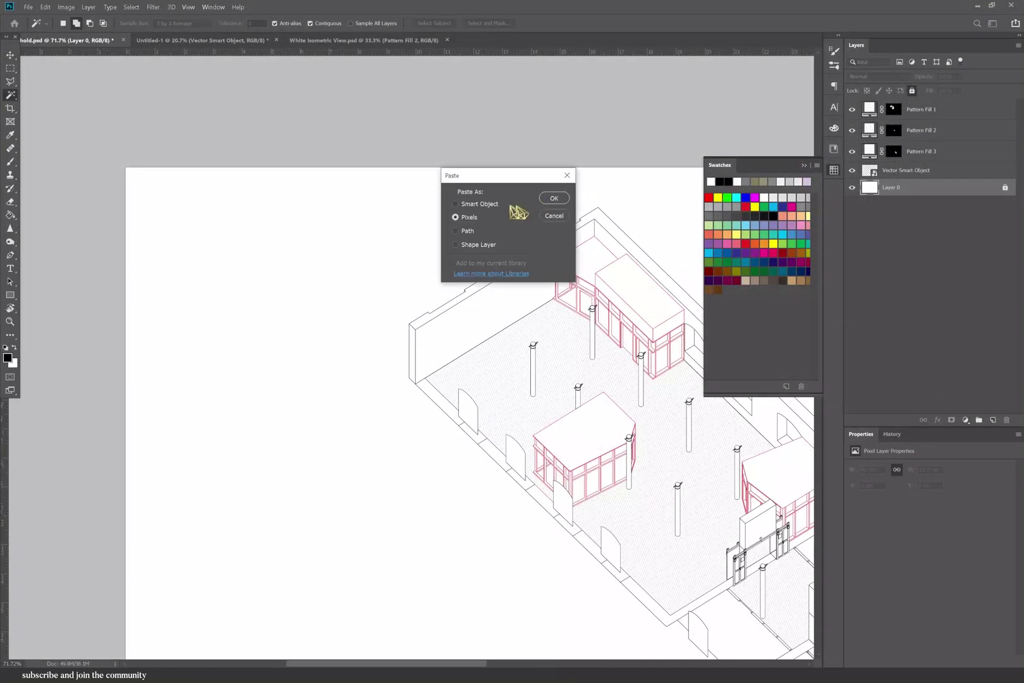
Step: In Photoshop, paste the brick pattern as pixels below the linework and scale it down to about 11.2 by 3.5 cm
{"action": "left_click", "coordinate": [555, 198]}
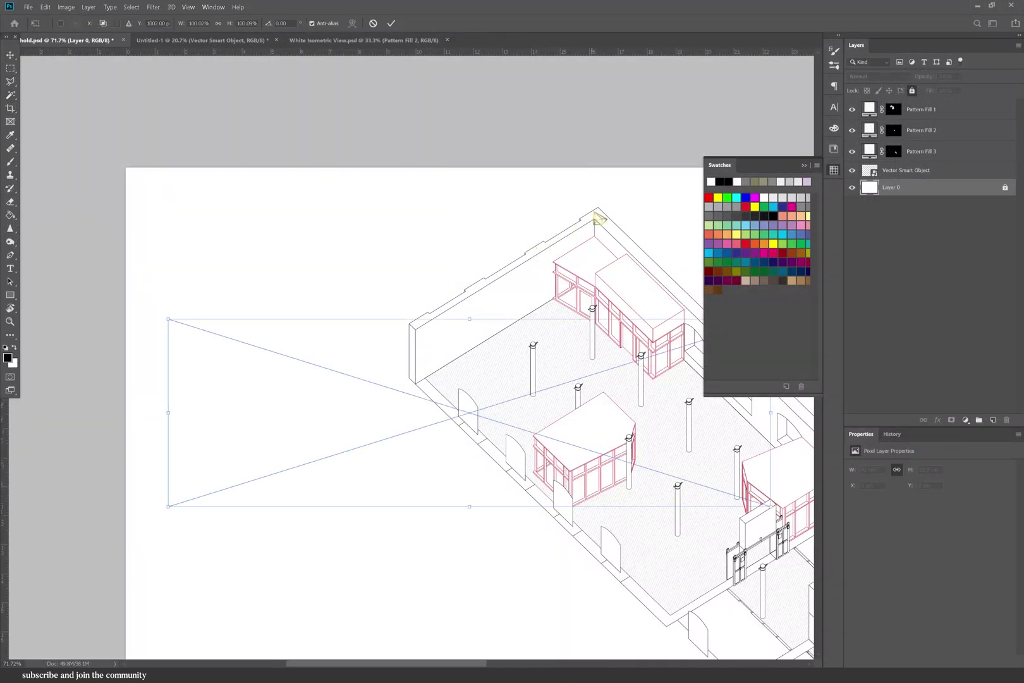
{"action": "left_click", "coordinate": [809, 166]}
{"action": "left_click", "coordinate": [10, 56]}
{"action": "left_click_drag", "start_coordinate": [758, 390], "coordinate": [581, 290]}
{"action": "key", "text": "ctrl+t"}
{"action": "scroll", "coordinate": [388, 376], "scroll_direction": "down", "scroll_amount": 3, "text": "alt"}
{"action": "left_click_drag", "start_coordinate": [144, 308], "coordinate": [343, 356]}
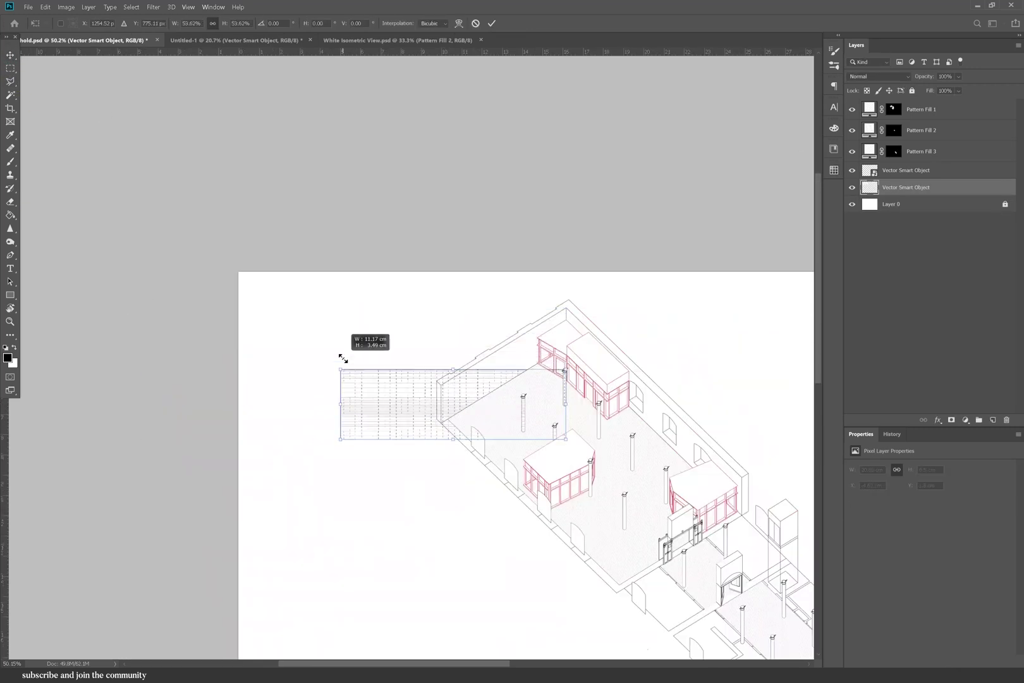
Step: Move the brick pattern onto the hall's end wall and skew it to follow the wall's slope
{"action": "scroll", "coordinate": [486, 383], "scroll_direction": "up", "scroll_amount": 3, "text": "alt"}
{"action": "left_click_drag", "start_coordinate": [253, 415], "coordinate": [525, 458]}
{"action": "left_click_drag", "start_coordinate": [429, 664], "coordinate": [490, 665]}
{"action": "left_click_drag", "start_coordinate": [638, 501], "coordinate": [378, 120], "text": "ctrl+shift"}
{"action": "key", "text": "Return"}
{"action": "left_click_drag", "start_coordinate": [436, 663], "coordinate": [420, 663]}
{"action": "scroll", "coordinate": [197, 403], "scroll_direction": "up", "scroll_amount": 2, "text": "alt"}
{"action": "scroll", "coordinate": [198, 404], "scroll_direction": "down", "scroll_amount": 3, "text": "alt"}
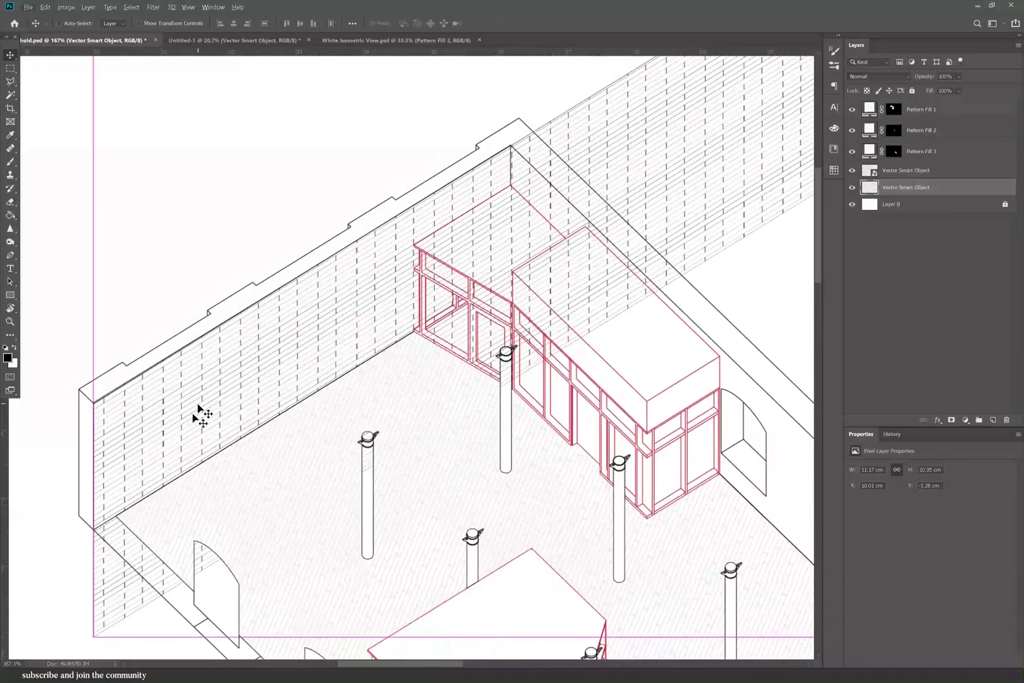
Step: Scale the skewed bricks down to about 7.1 by 6.6 cm, duplicate the layer and hide the copy
{"action": "key", "text": "ctrl+t"}
{"action": "left_click_drag", "start_coordinate": [604, 574], "coordinate": [248, 403]}
{"action": "key", "text": "Return"}
{"action": "key", "text": "ctrl+j"}
{"action": "left_click", "coordinate": [852, 187]}
Step: Mask the brick layer to the end wall's inner face and lower its opacity to about 35%
{"action": "left_click", "coordinate": [906, 170]}
{"action": "left_click", "coordinate": [10, 95]}
{"action": "left_click", "coordinate": [293, 363]}
{"action": "left_click", "coordinate": [892, 204]}
{"action": "left_click", "coordinate": [952, 422]}
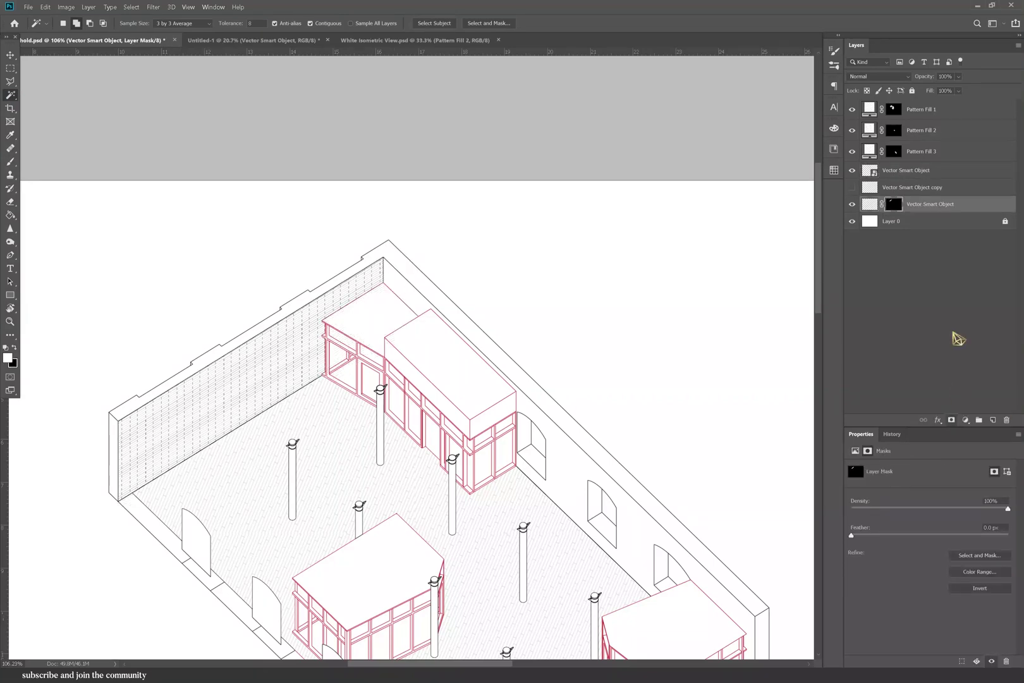
{"action": "scroll", "coordinate": [94, 228], "scroll_direction": "down", "scroll_amount": 1, "text": "alt"}
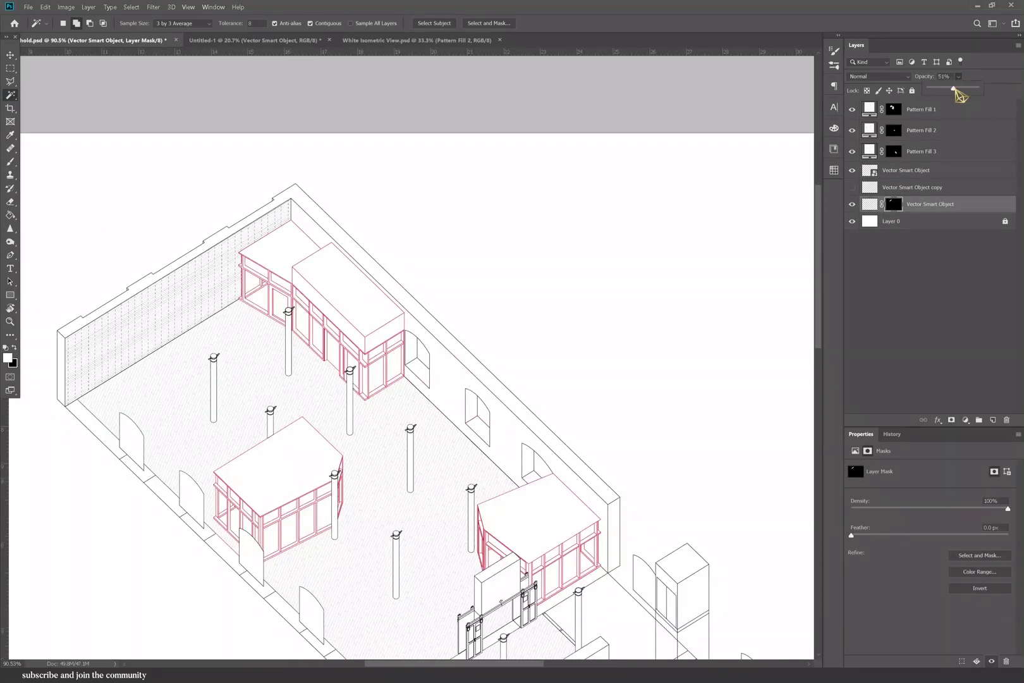
{"action": "scroll", "coordinate": [160, 304], "scroll_direction": "up", "scroll_amount": 2, "text": "alt"}
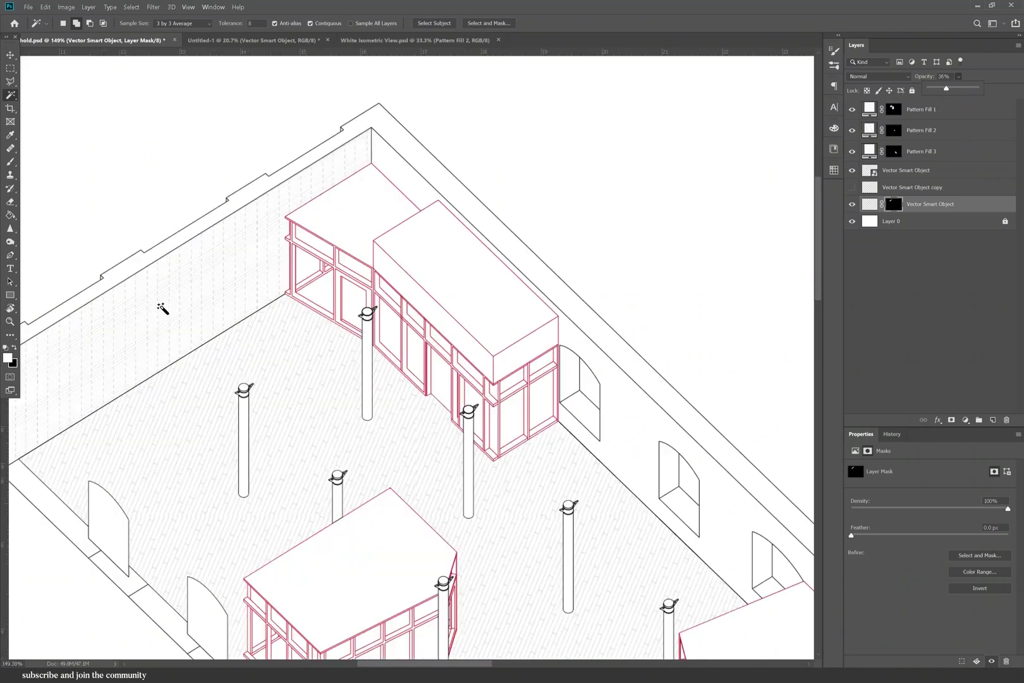
Step: Show the copied brick layer, flip it vertically and move it onto the long wall with the arched windows
{"action": "left_click", "coordinate": [895, 193]}
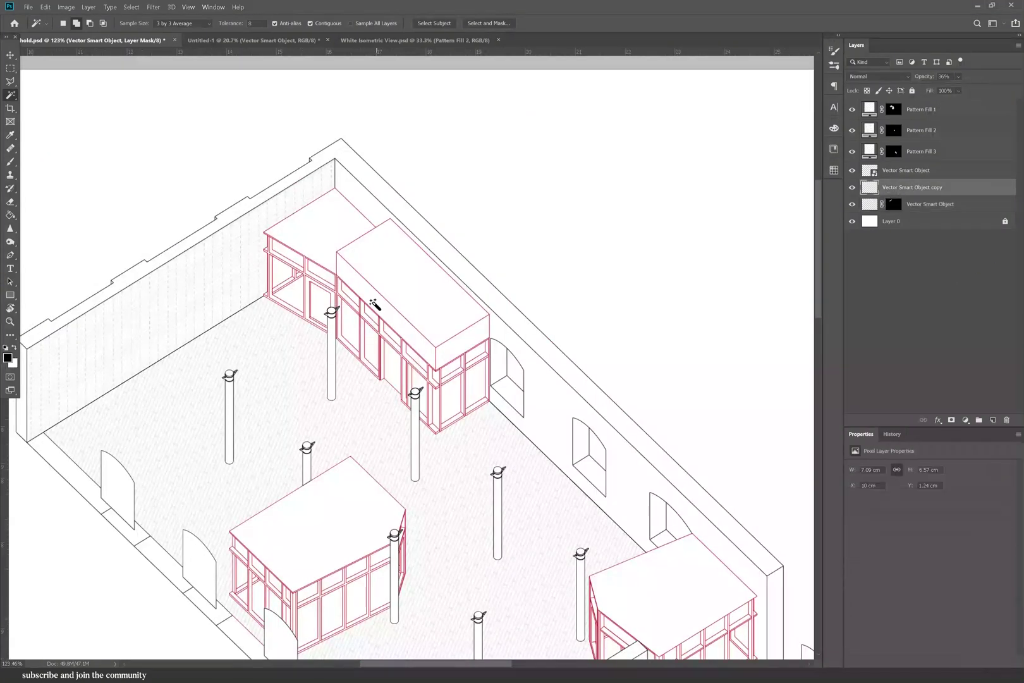
{"action": "scroll", "coordinate": [373, 305], "scroll_direction": "down", "scroll_amount": 3, "text": "alt"}
{"action": "key", "text": "ctrl+t"}
{"action": "right_click", "coordinate": [371, 235]}
{"action": "left_click", "coordinate": [387, 373]}
{"action": "left_click_drag", "start_coordinate": [204, 249], "coordinate": [391, 262]}
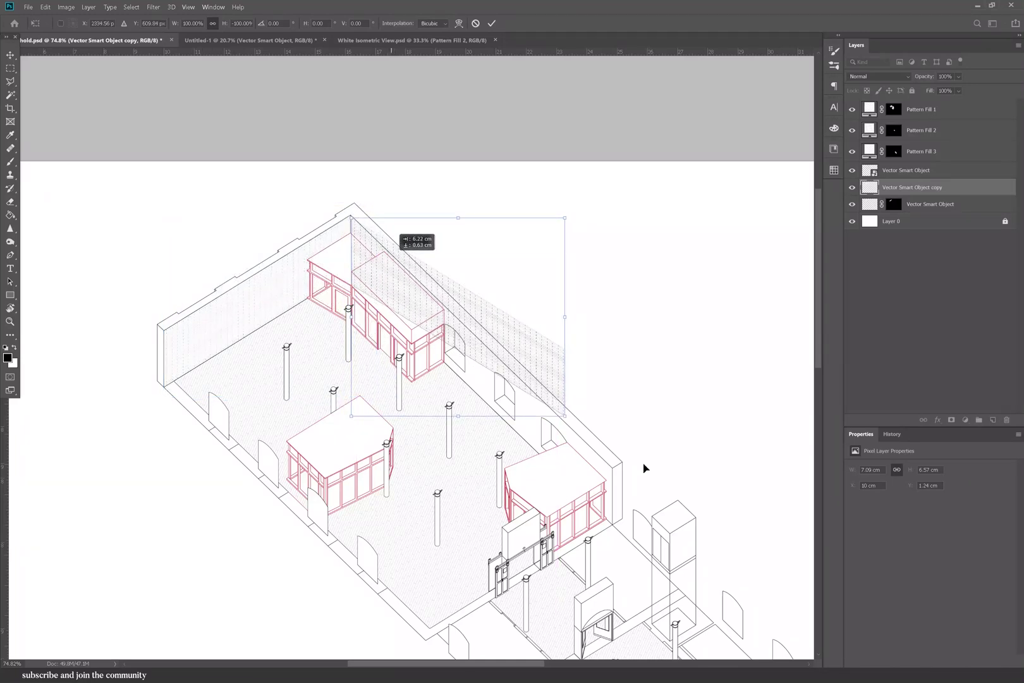
Step: Enlarge the copied bricks to about 122% and skew them about 19° to cover the long wall
{"action": "scroll", "coordinate": [643, 486], "scroll_direction": "up", "scroll_amount": 5, "text": "alt"}
{"action": "left_click_drag", "start_coordinate": [506, 193], "coordinate": [626, 322]}
{"action": "left_click_drag", "start_coordinate": [525, 513], "coordinate": [610, 580]}
{"action": "scroll", "coordinate": [658, 562], "scroll_direction": "down", "scroll_amount": 5, "text": "alt"}
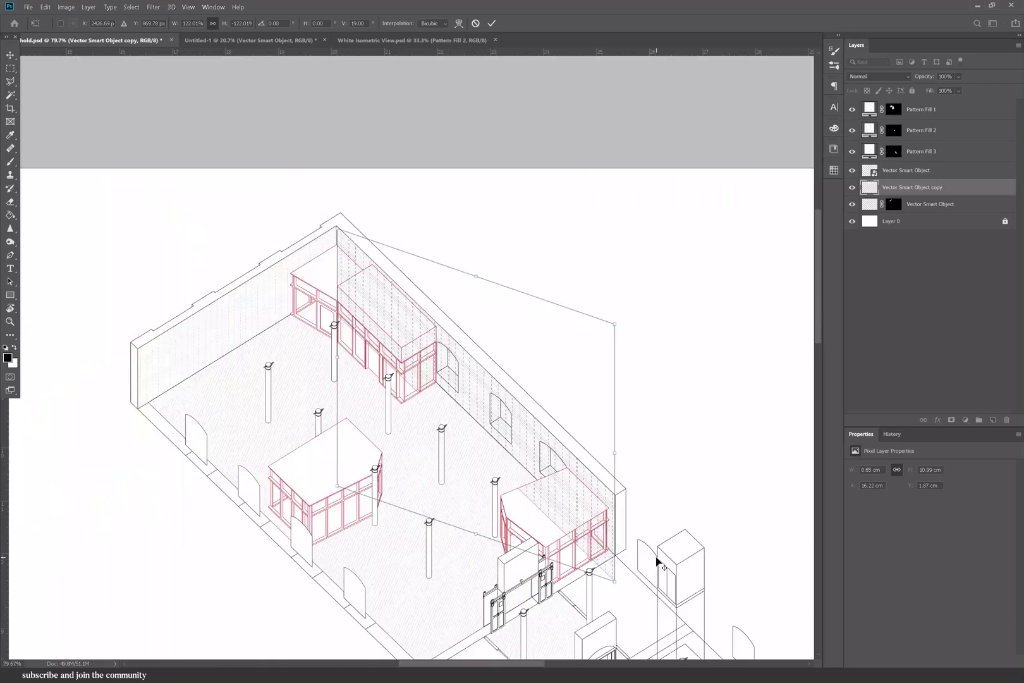
{"action": "left_click", "coordinate": [495, 24]}
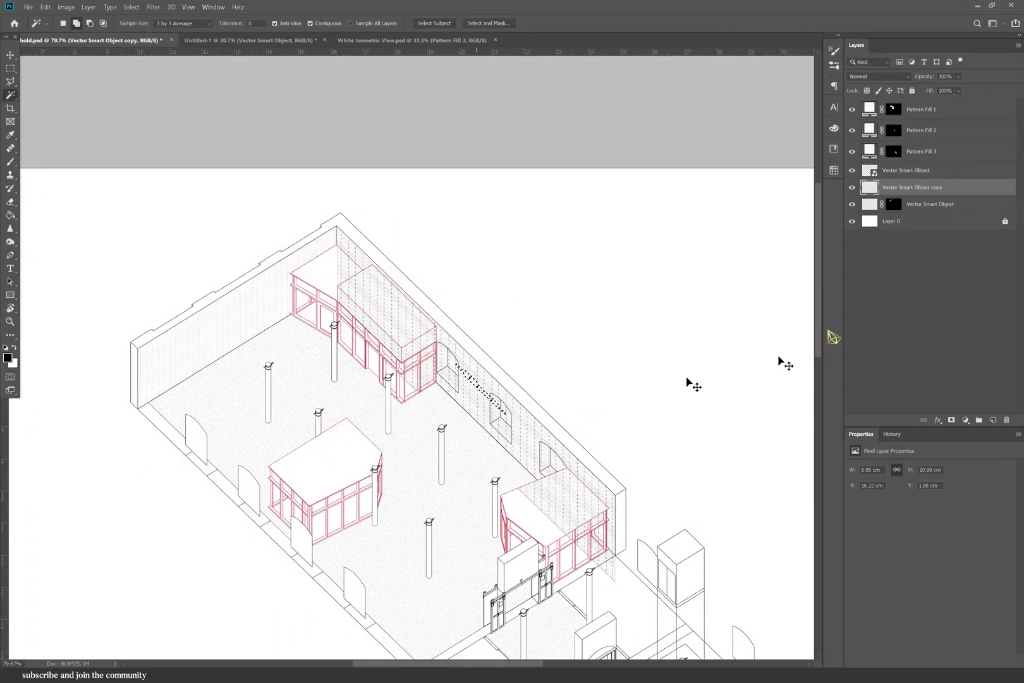
Step: Select the long wall's face on the linework layer and mask the copied brick layer to it
{"action": "left_click", "coordinate": [574, 469]}
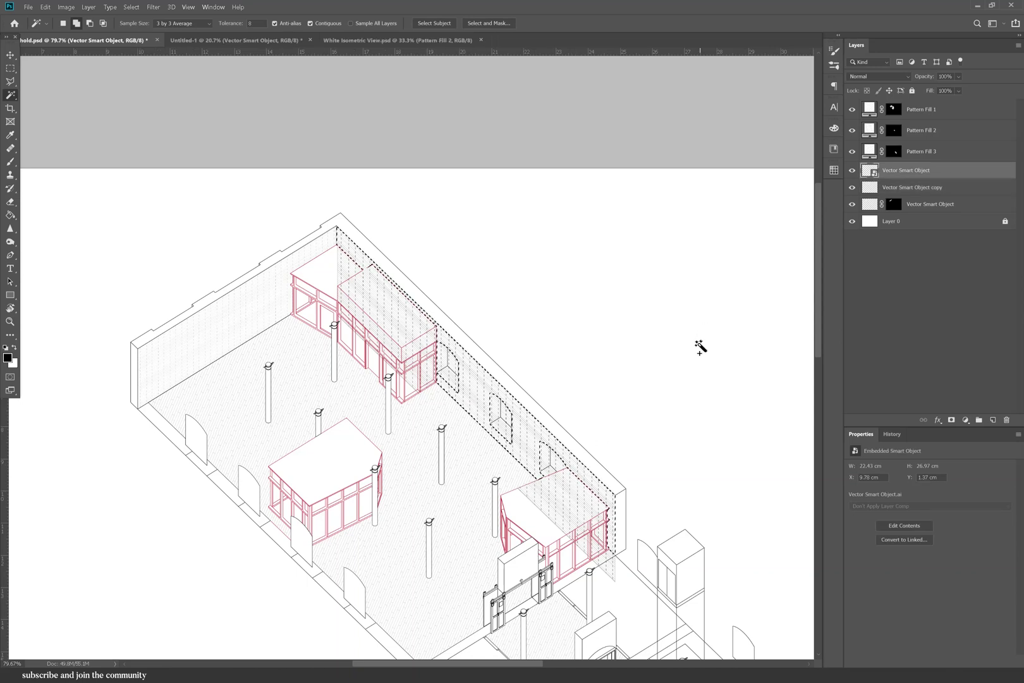
{"action": "left_click", "coordinate": [953, 420]}
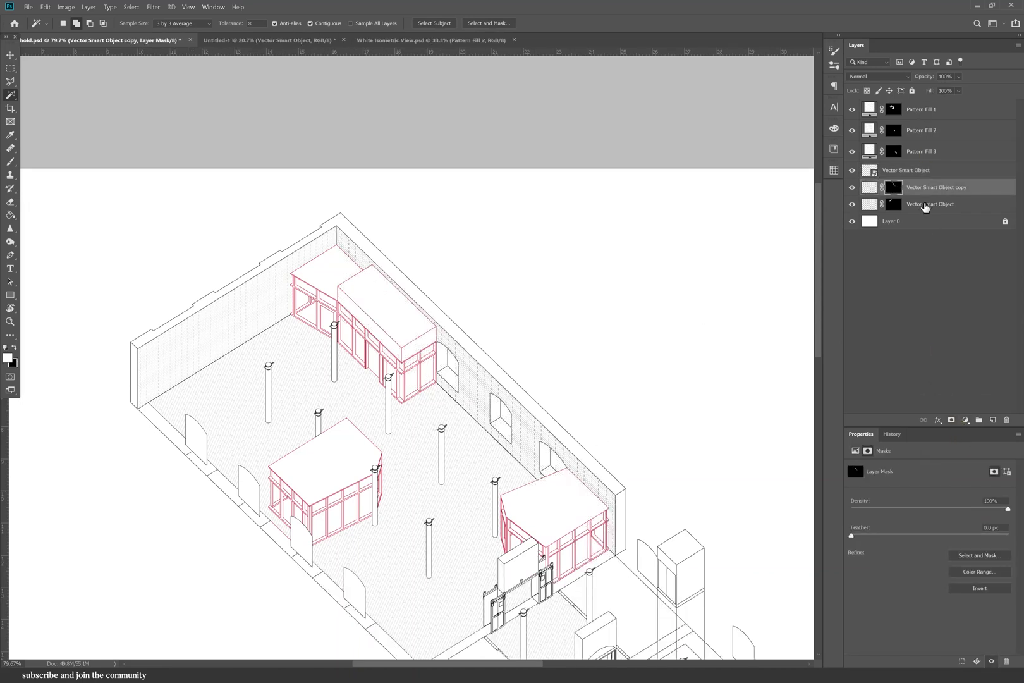
Step: Lower the opacity of the long wall's bricks and set the end wall's brick layer to 35% opacity
{"action": "left_click", "coordinate": [929, 203]}
{"action": "left_click", "coordinate": [937, 190]}
{"action": "left_click_drag", "start_coordinate": [952, 75], "coordinate": [940, 80]}
{"action": "type", "text": "30"}
{"action": "left_click", "coordinate": [933, 204]}
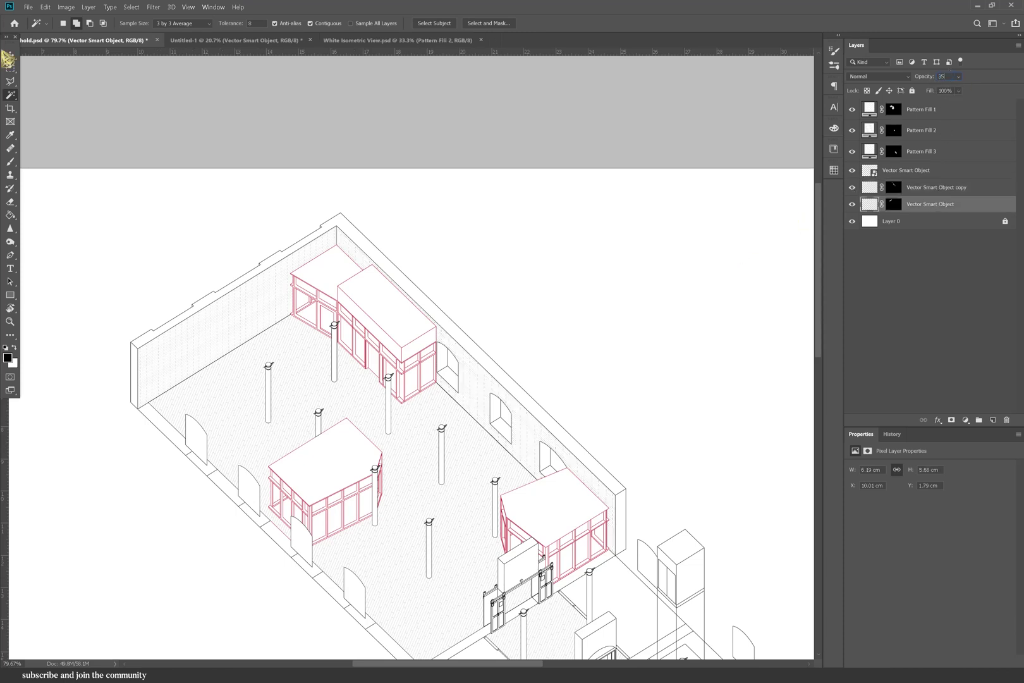
{"action": "left_click", "coordinate": [8, 56]}
{"action": "scroll", "coordinate": [60, 368], "scroll_direction": "up", "scroll_amount": 3, "text": "alt"}
{"action": "left_click", "coordinate": [881, 204]}
{"action": "key", "text": "ctrl+t"}
{"action": "scroll", "coordinate": [532, 195], "scroll_direction": "up", "scroll_amount": 1}
{"action": "left_click_drag", "start_coordinate": [493, 178], "coordinate": [531, 144]}
{"action": "left_click", "coordinate": [476, 24]}
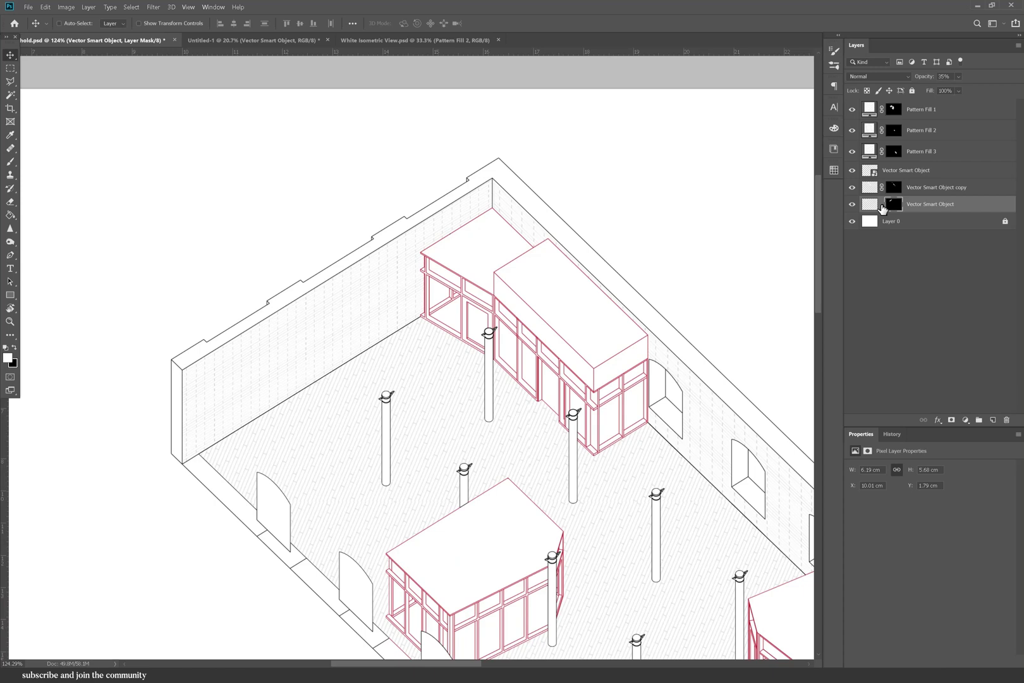
Step: Unlink the end wall's brick layer from its mask and enlarge only the bricks to about 115%
{"action": "left_click", "coordinate": [905, 261]}
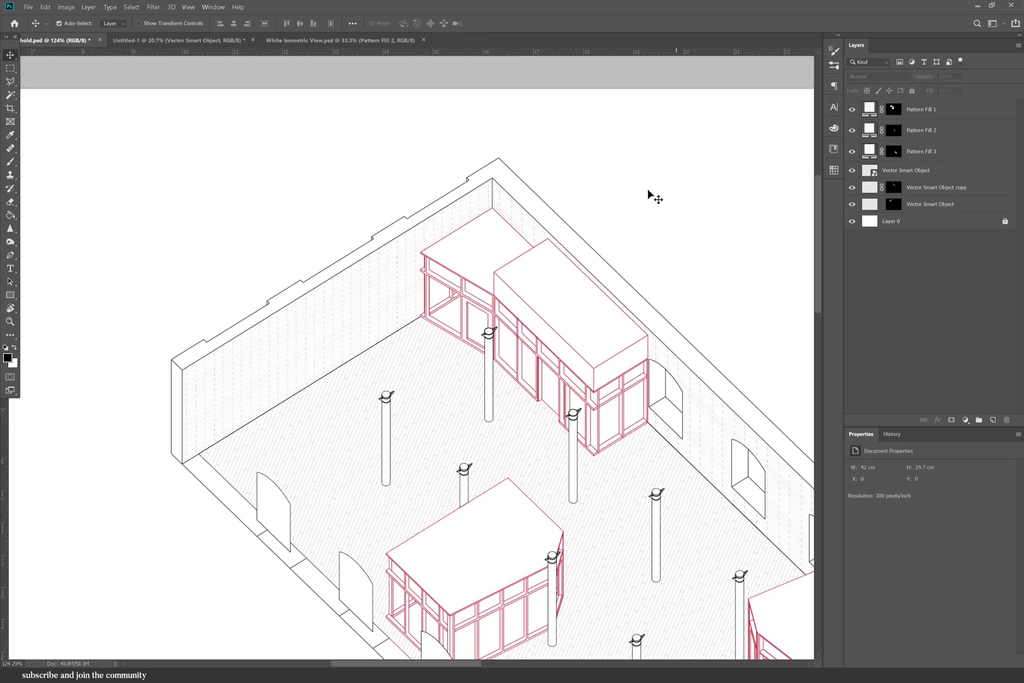
{"action": "left_click", "coordinate": [884, 205]}
{"action": "key", "text": "ctrl+t"}
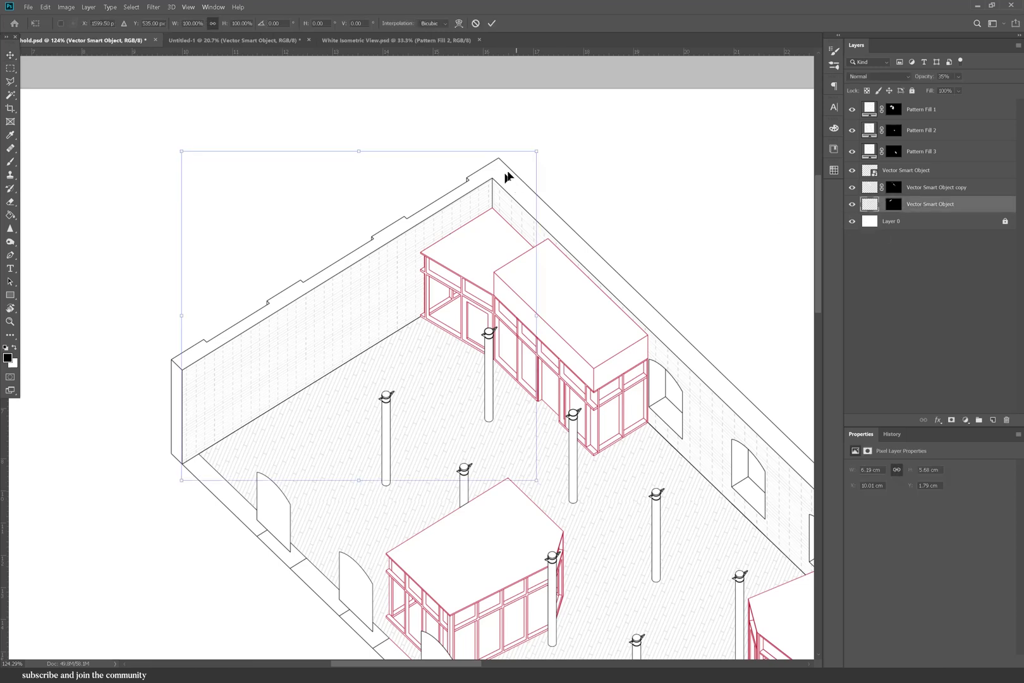
{"action": "left_click_drag", "start_coordinate": [541, 147], "coordinate": [594, 105]}
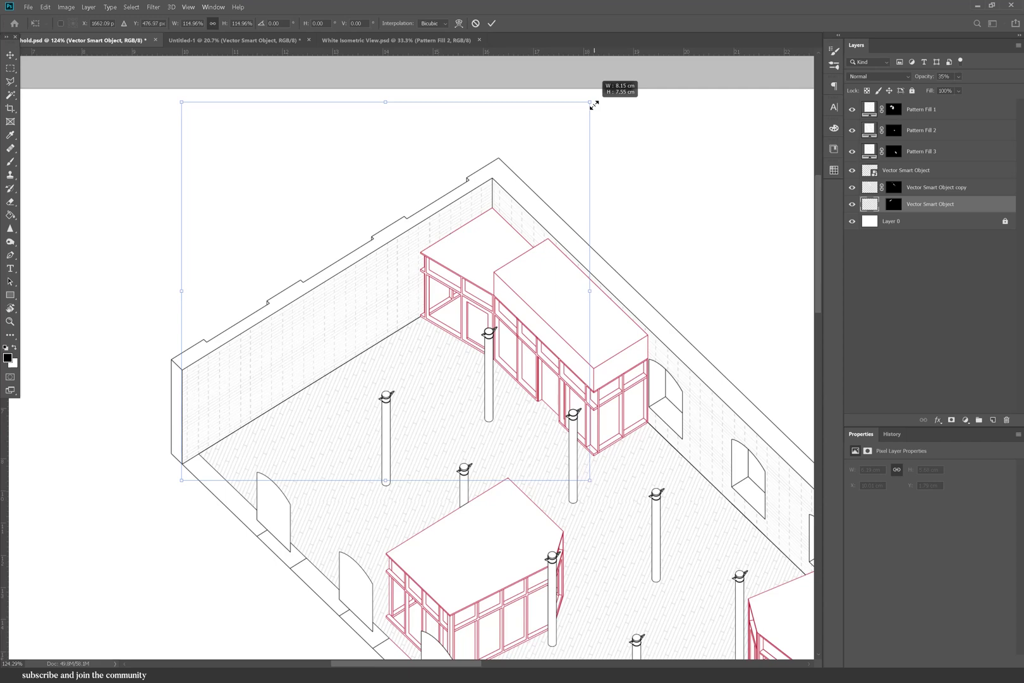
{"action": "left_click", "coordinate": [491, 24]}
{"action": "key", "text": "ctrl+0"}
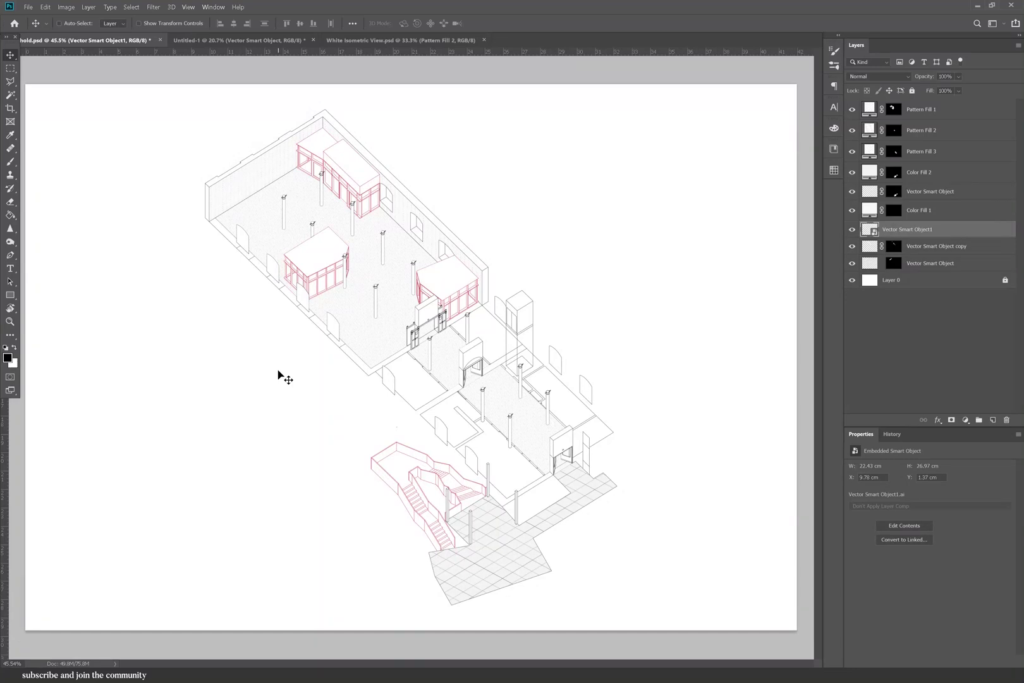
Step: Draw a narrow vertical post about 3 px wide and 56 px tall, outlined in red, beneath the upper stair's handrail
{"action": "scroll", "coordinate": [368, 481], "scroll_direction": "up", "scroll_amount": 7, "text": "alt"}
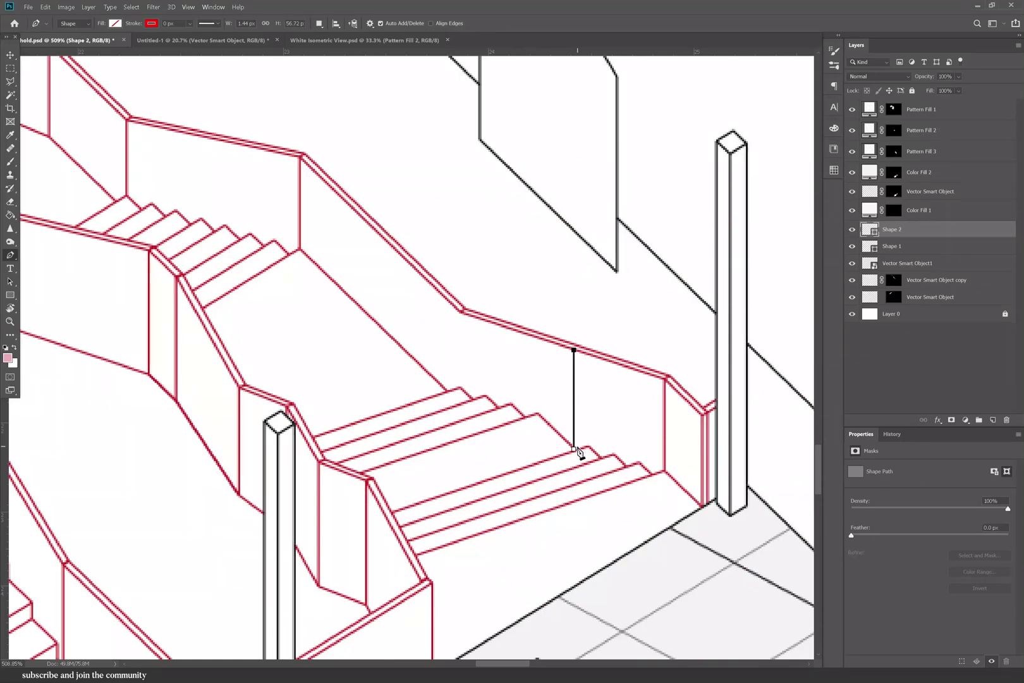
{"action": "left_click", "coordinate": [576, 447]}
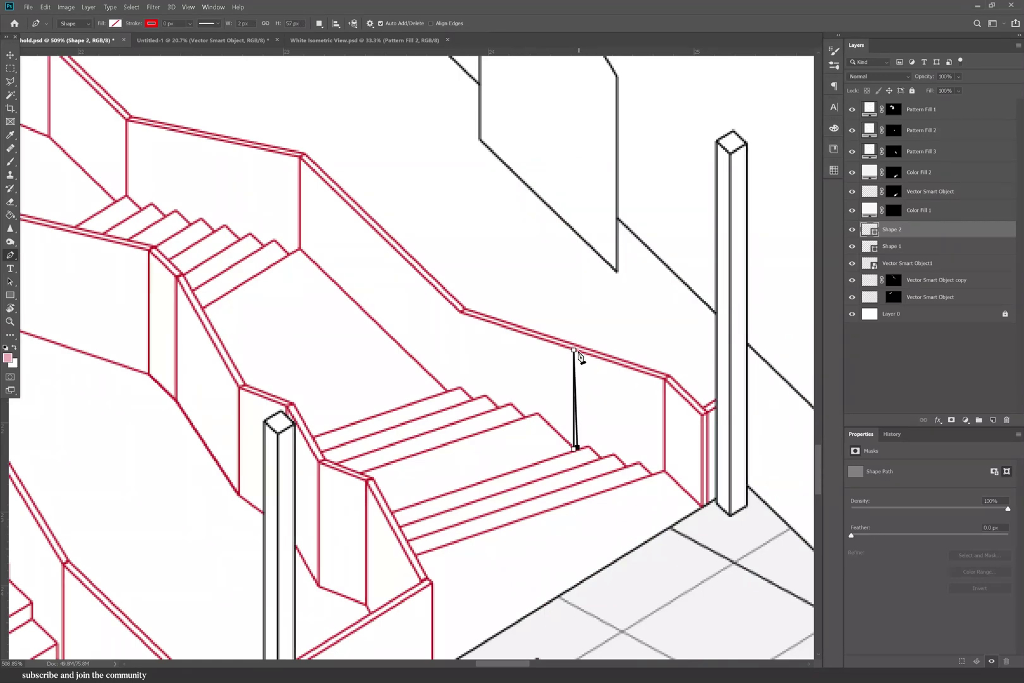
{"action": "scroll", "coordinate": [545, 422], "scroll_direction": "up", "scroll_amount": 2, "text": "alt"}
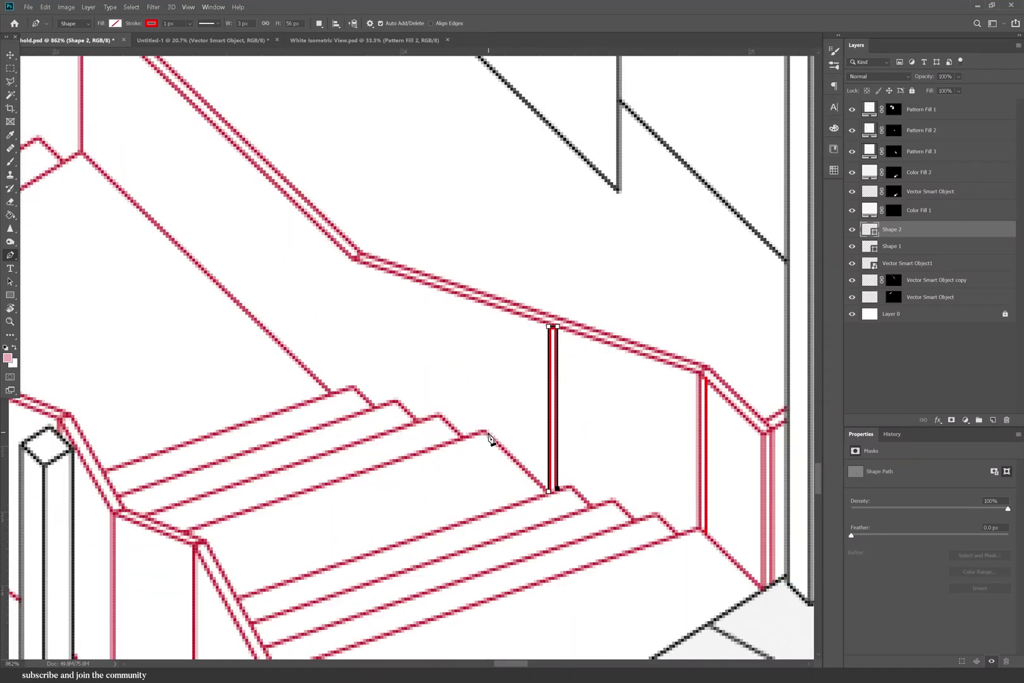
Step: Duplicate the post to the edge of the neighbouring landing and shorten its upper end to meet the handrail
{"action": "left_click", "coordinate": [11, 57]}
{"action": "left_click_drag", "start_coordinate": [556, 447], "coordinate": [491, 393], "text": "alt"}
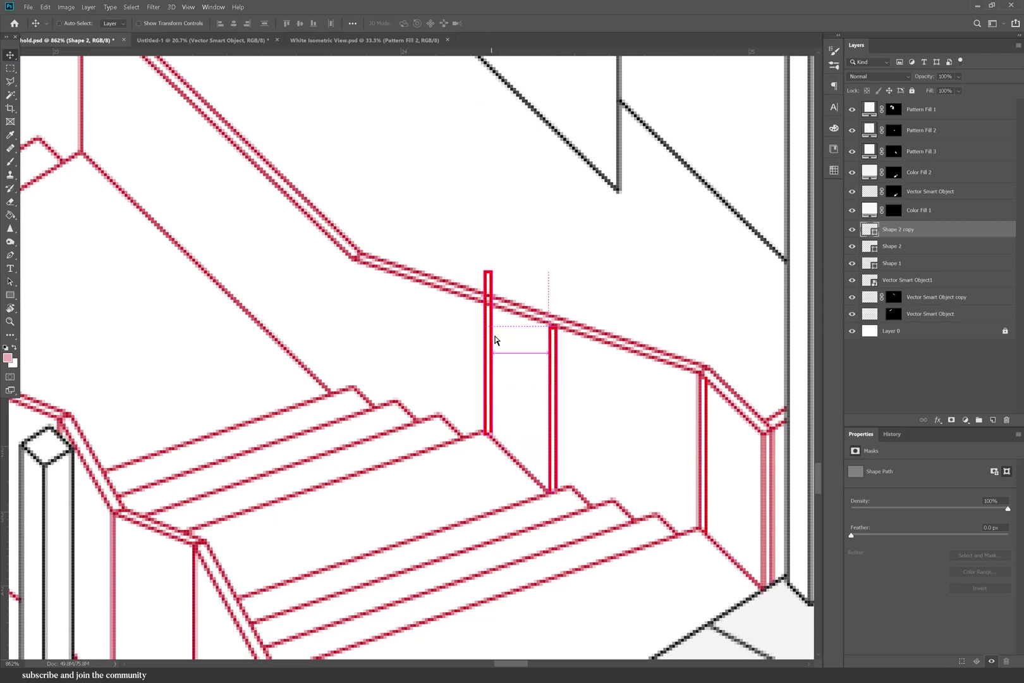
{"action": "key", "text": "ctrl+t"}
{"action": "left_click_drag", "start_coordinate": [486, 274], "coordinate": [488, 306]}
{"action": "key", "text": "Return"}
Step: Place further copies of the post along the upper stair's railing, at the handrail bend and farther along, and fit them to its height
{"action": "left_click_drag", "start_coordinate": [450, 375], "coordinate": [318, 324], "text": "alt"}
{"action": "scroll", "coordinate": [731, 509], "scroll_direction": "down", "scroll_amount": 4, "text": "alt"}
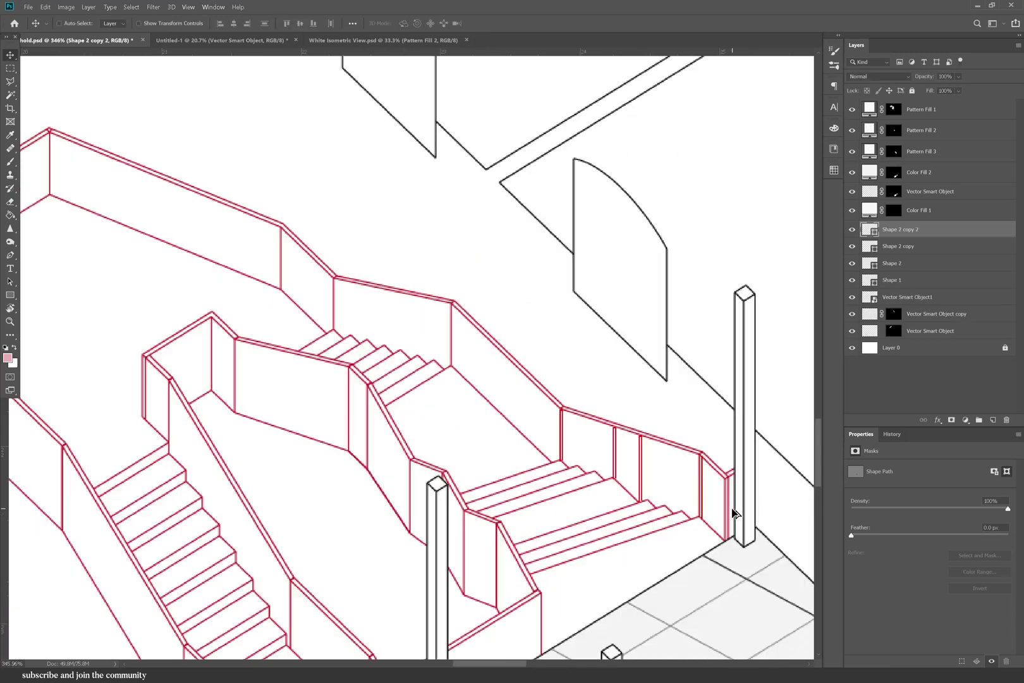
{"action": "scroll", "coordinate": [423, 380], "scroll_direction": "up", "scroll_amount": 2, "text": "alt"}
{"action": "left_click_drag", "start_coordinate": [643, 466], "coordinate": [322, 251], "text": "alt"}
{"action": "scroll", "coordinate": [497, 386], "scroll_direction": "down", "scroll_amount": 1, "text": "alt"}
{"action": "scroll", "coordinate": [322, 247], "scroll_direction": "up", "scroll_amount": 3, "text": "alt"}
{"action": "key", "text": "ctrl+t"}
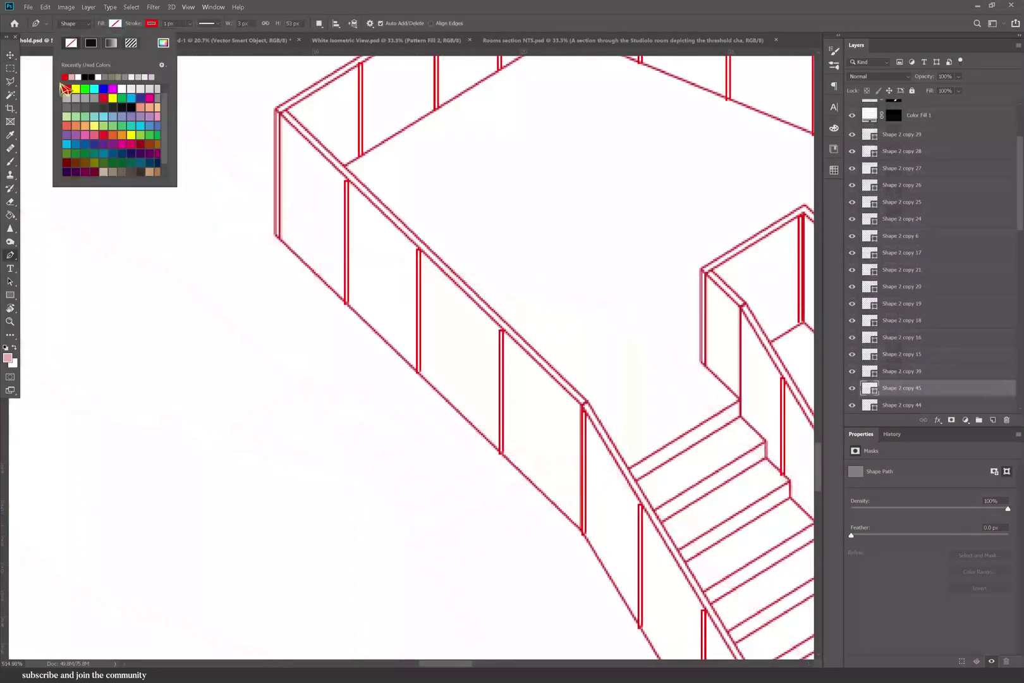
Step: Trace the lower edge of the outer stair railing, from the landing's corner to the paving, as a white-filled pen shape with a red stroke
{"action": "key", "text": "Escape"}
{"action": "key", "text": "v"}
{"action": "left_click", "coordinate": [10, 256]}
{"action": "left_click", "coordinate": [276, 236]}
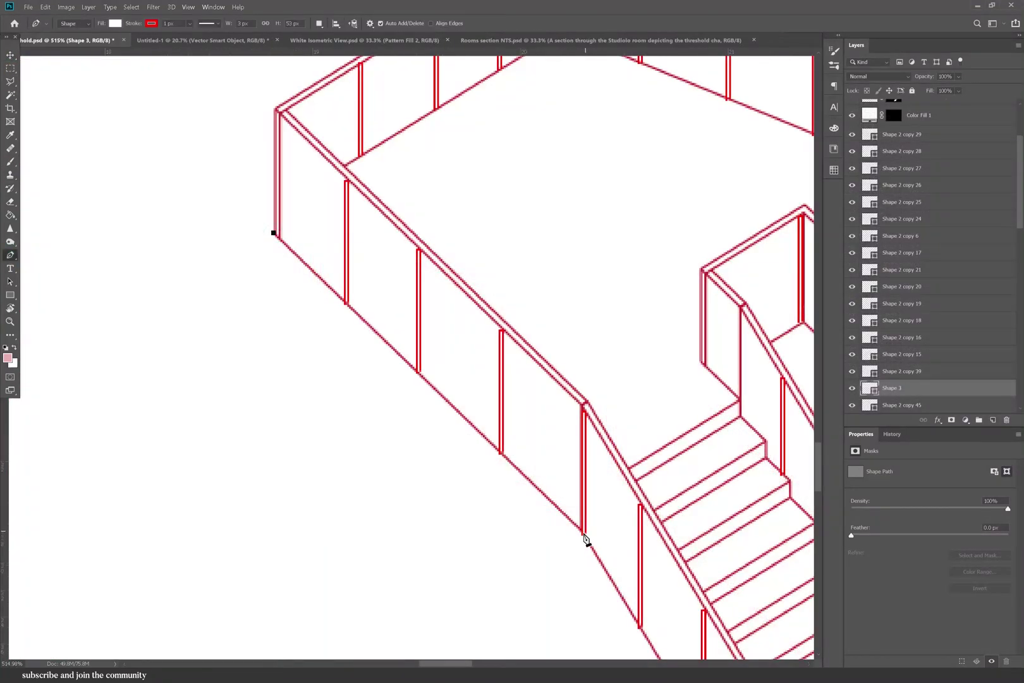
{"action": "left_click", "coordinate": [582, 535]}
{"action": "scroll", "coordinate": [143, 158], "scroll_direction": "down", "scroll_amount": 4, "text": "alt"}
{"action": "scroll", "coordinate": [676, 588], "scroll_direction": "up", "scroll_amount": 3, "text": "alt"}
{"action": "left_click", "coordinate": [380, 357]}
{"action": "left_click", "coordinate": [473, 446]}
{"action": "left_click", "coordinate": [579, 613]}
Step: Trace back along the railing's lower edge to close the shape as a thin band and set its stroke width to 0.5 px
{"action": "left_click", "coordinate": [470, 448]}
{"action": "left_click", "coordinate": [378, 359]}
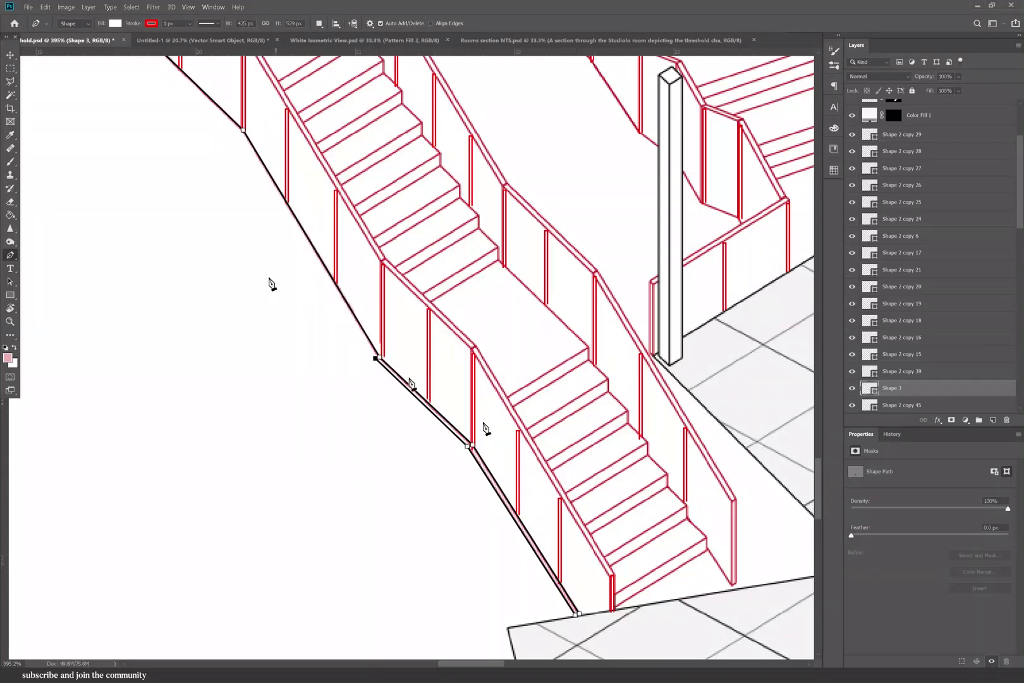
{"action": "scroll", "coordinate": [272, 293], "scroll_direction": "down", "scroll_amount": 5, "text": "alt"}
{"action": "scroll", "coordinate": [129, 194], "scroll_direction": "up", "scroll_amount": 7, "text": "alt"}
{"action": "left_click", "coordinate": [157, 160]}
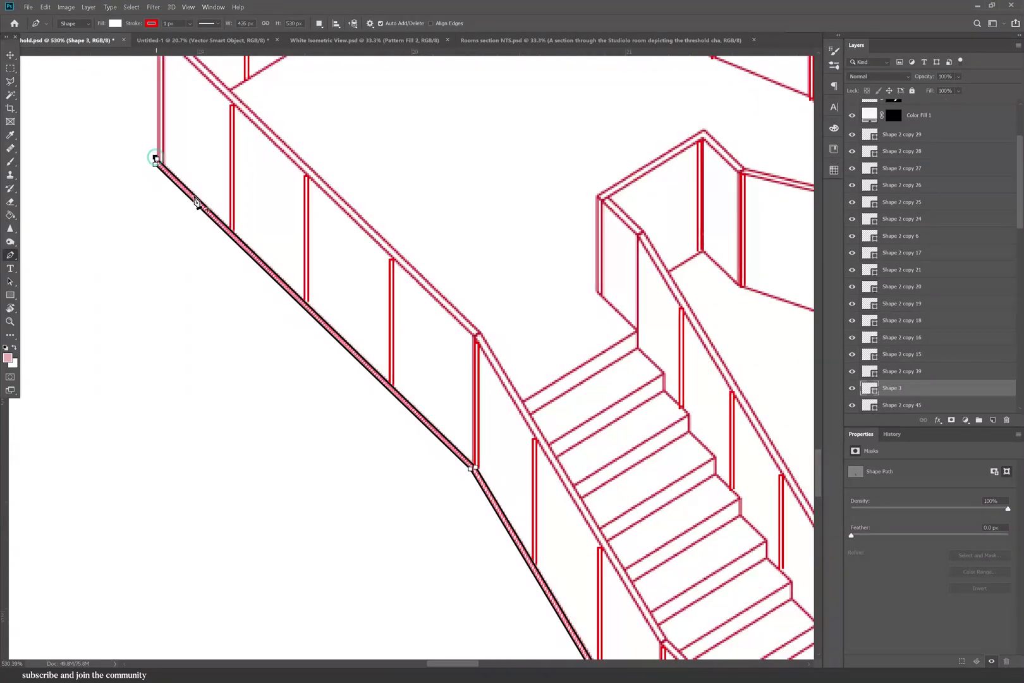
{"action": "type", "text": "0.5"}
{"action": "key", "text": "Return"}
{"action": "left_click", "coordinate": [12, 55]}
{"action": "left_click", "coordinate": [158, 187]}
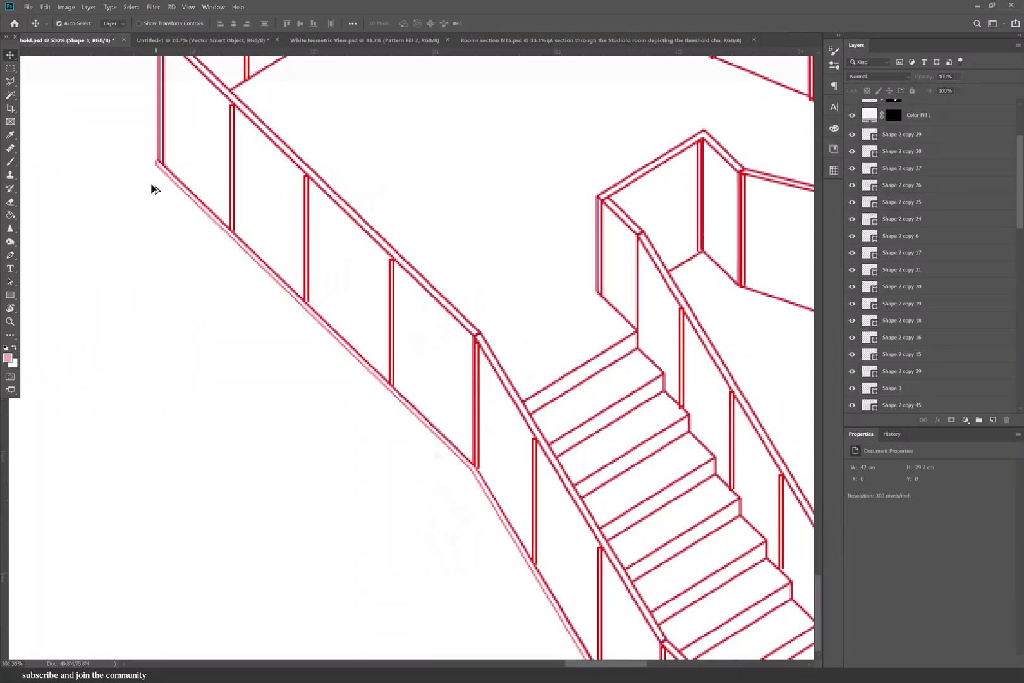
Step: Lower the opacity of the entrance paving's colour fill layer to about 18% and save the document
{"action": "scroll", "coordinate": [163, 240], "scroll_direction": "down", "scroll_amount": 5, "text": "alt"}
{"action": "left_click", "coordinate": [464, 568]}
{"action": "scroll", "coordinate": [464, 570], "scroll_direction": "down", "scroll_amount": 5, "text": "alt"}
{"action": "left_click", "coordinate": [542, 578]}
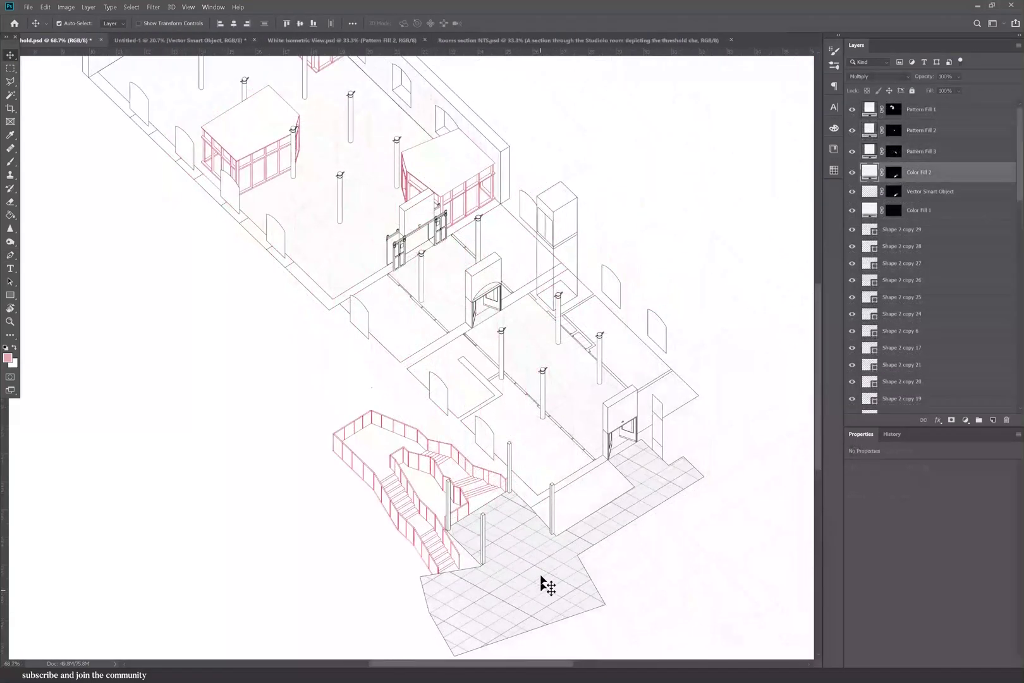
{"action": "left_click", "coordinate": [948, 88]}
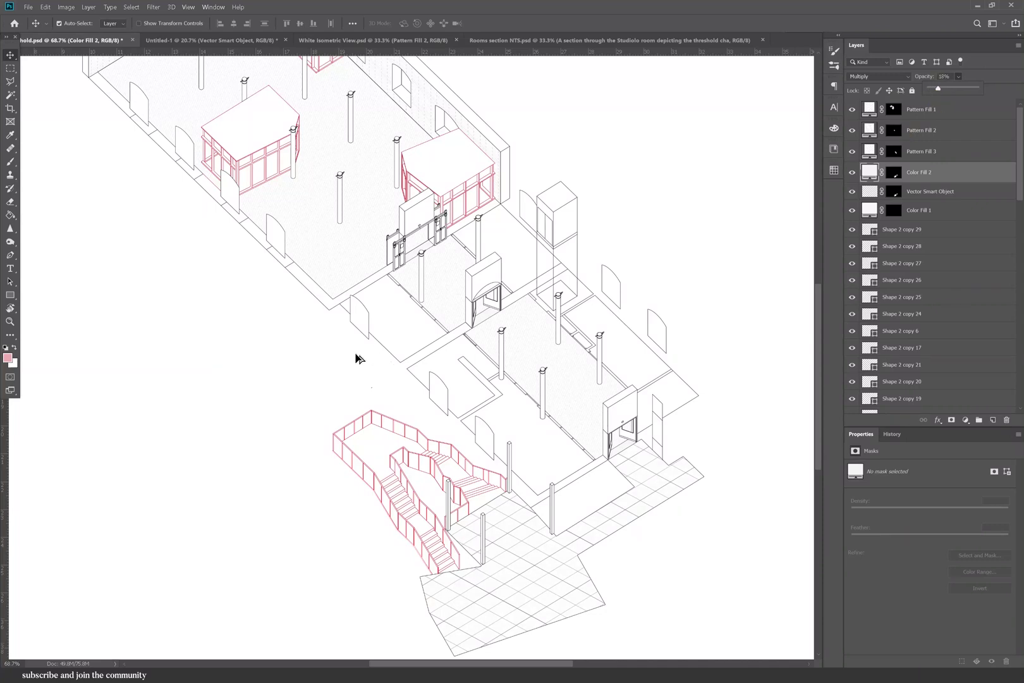
{"action": "scroll", "coordinate": [681, 407], "scroll_direction": "down", "scroll_amount": 3, "text": "alt"}
{"action": "key", "text": "ctrl+s"}
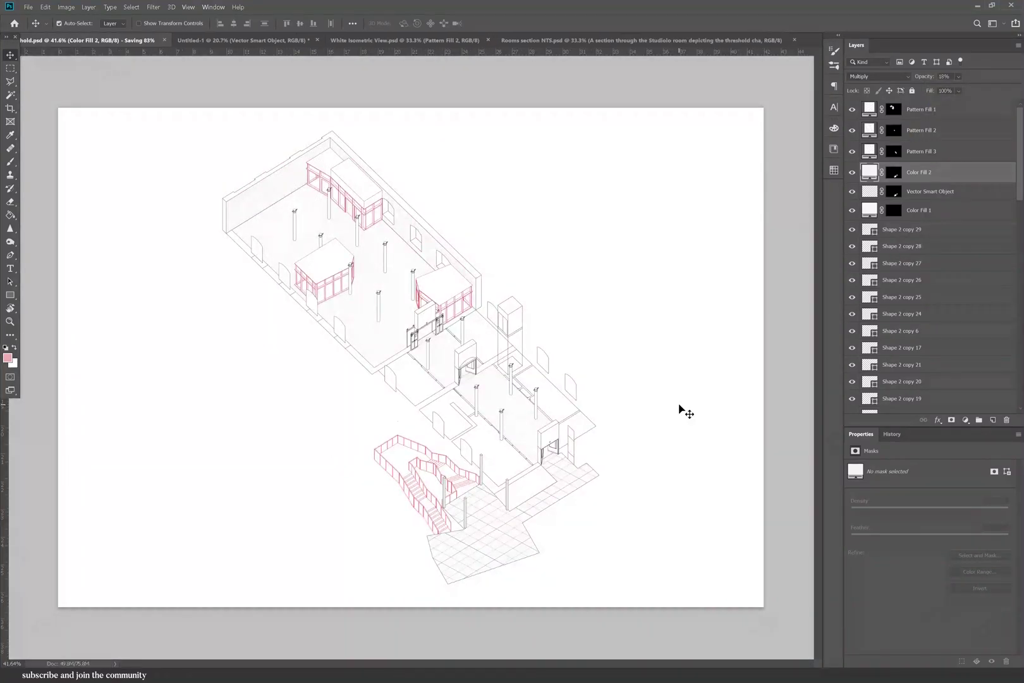